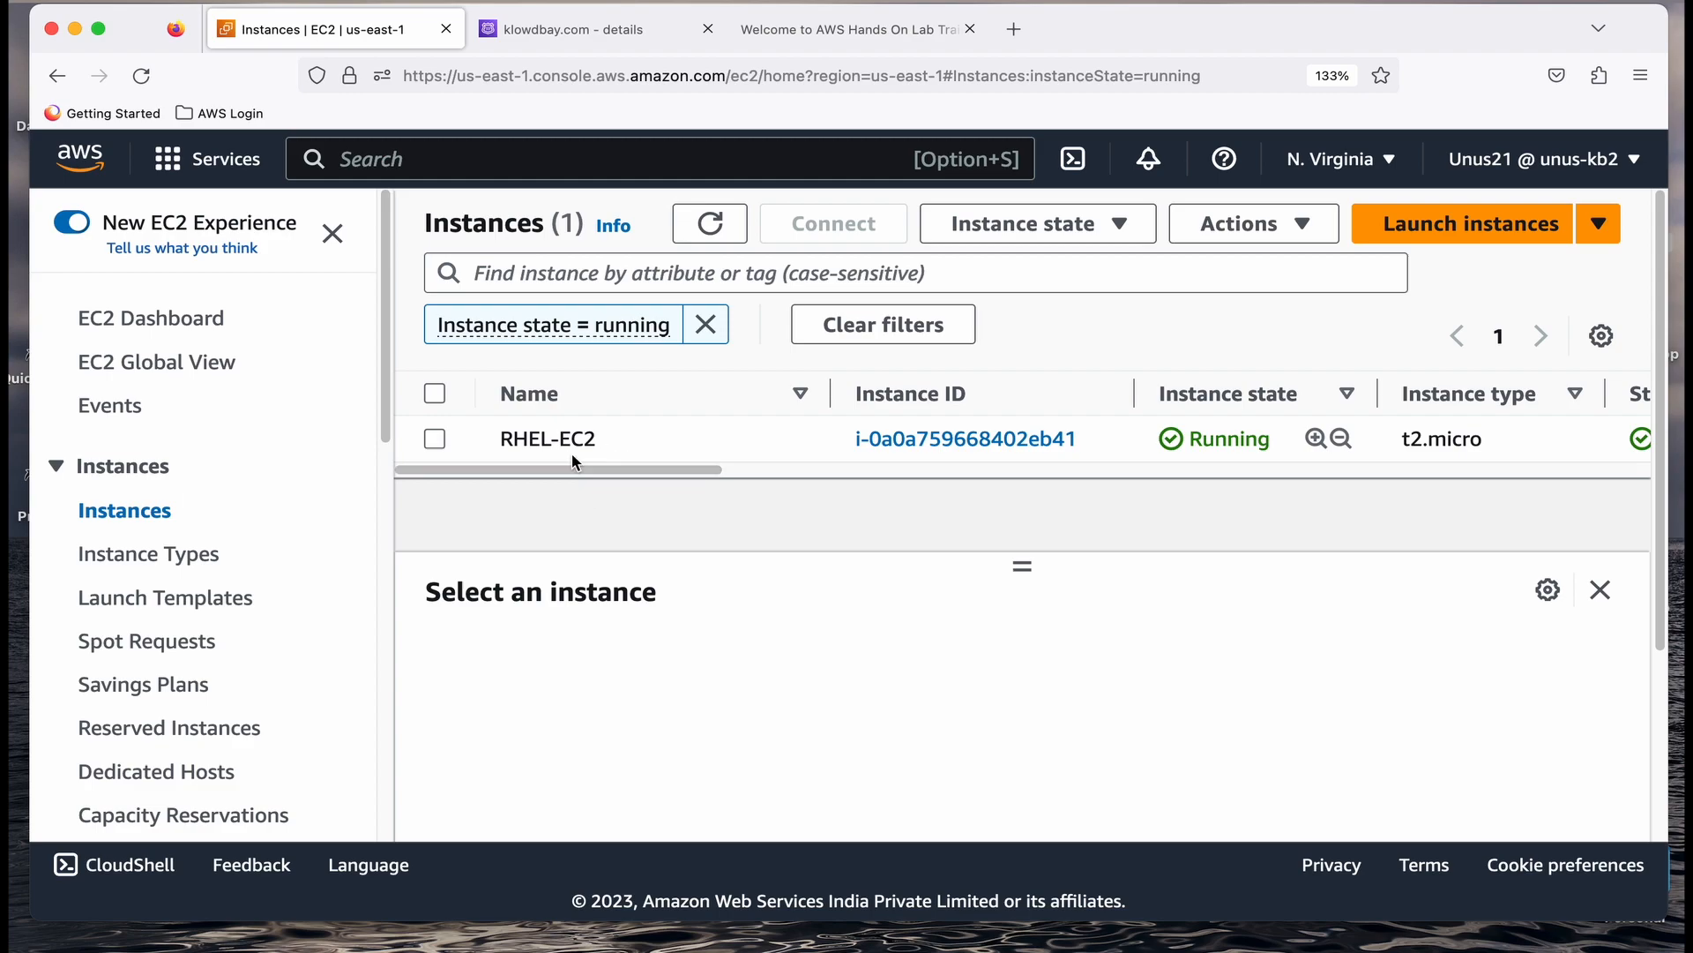
# Open the connection options for the running RHEL-EC2 instance and examine the Session Manager requirements.
pyautogui.click(434, 438)
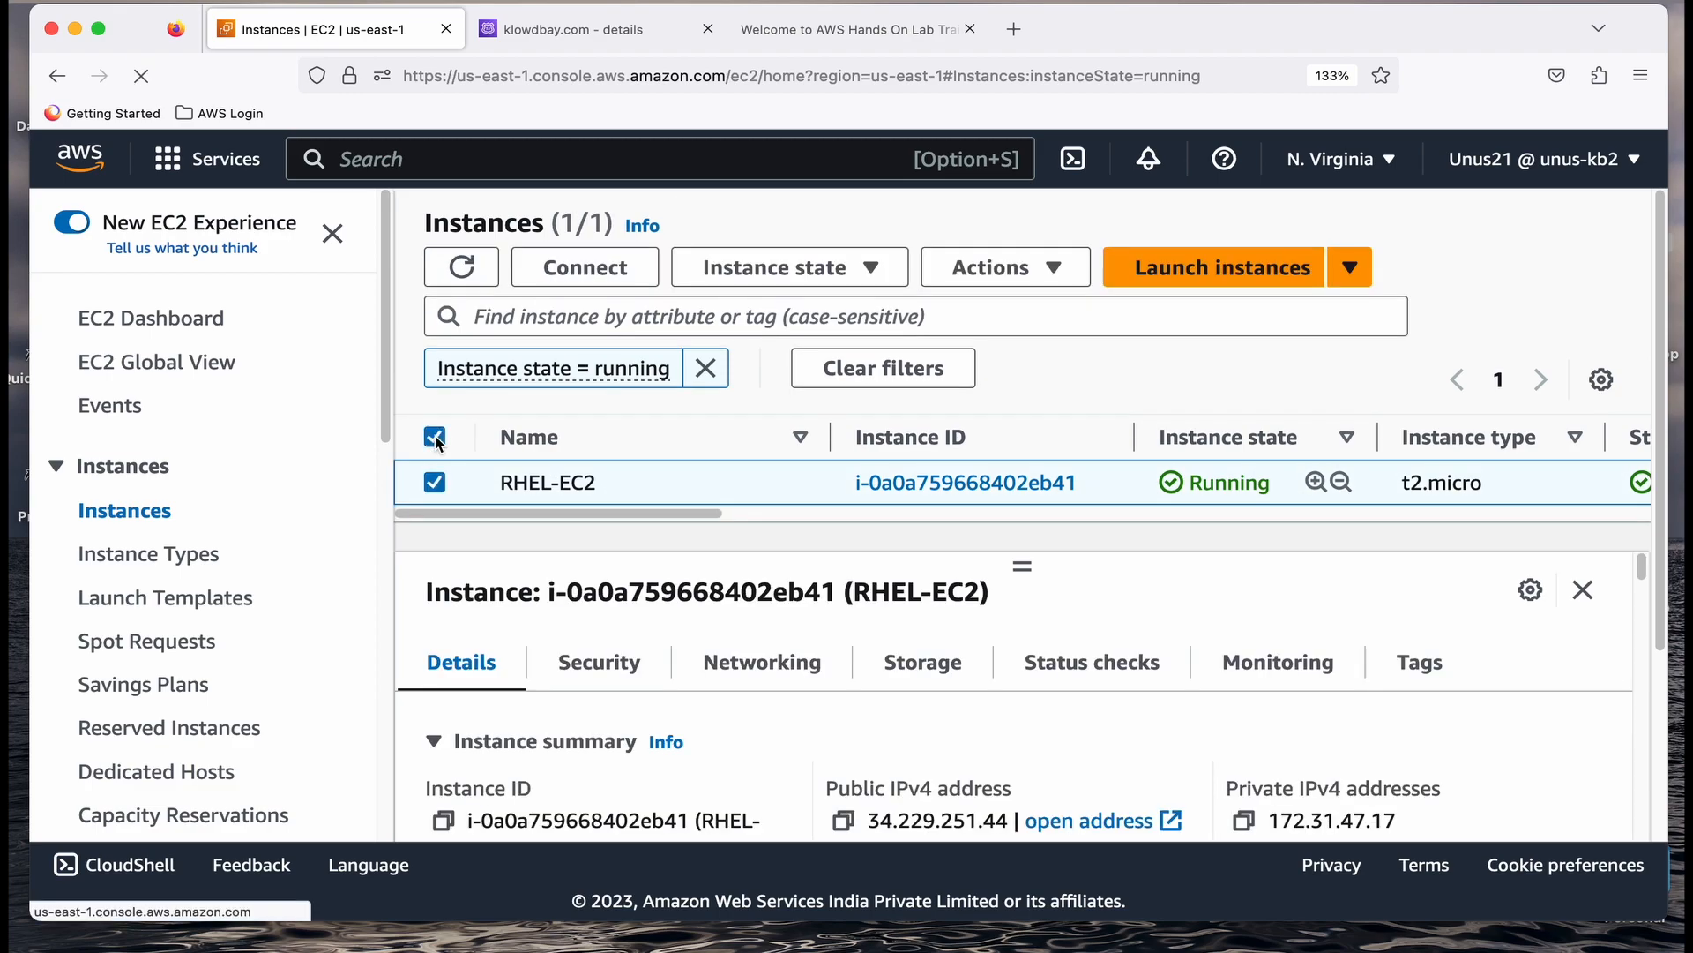
pyautogui.click(609, 282)
pyautogui.scroll(-2, 617, 397)
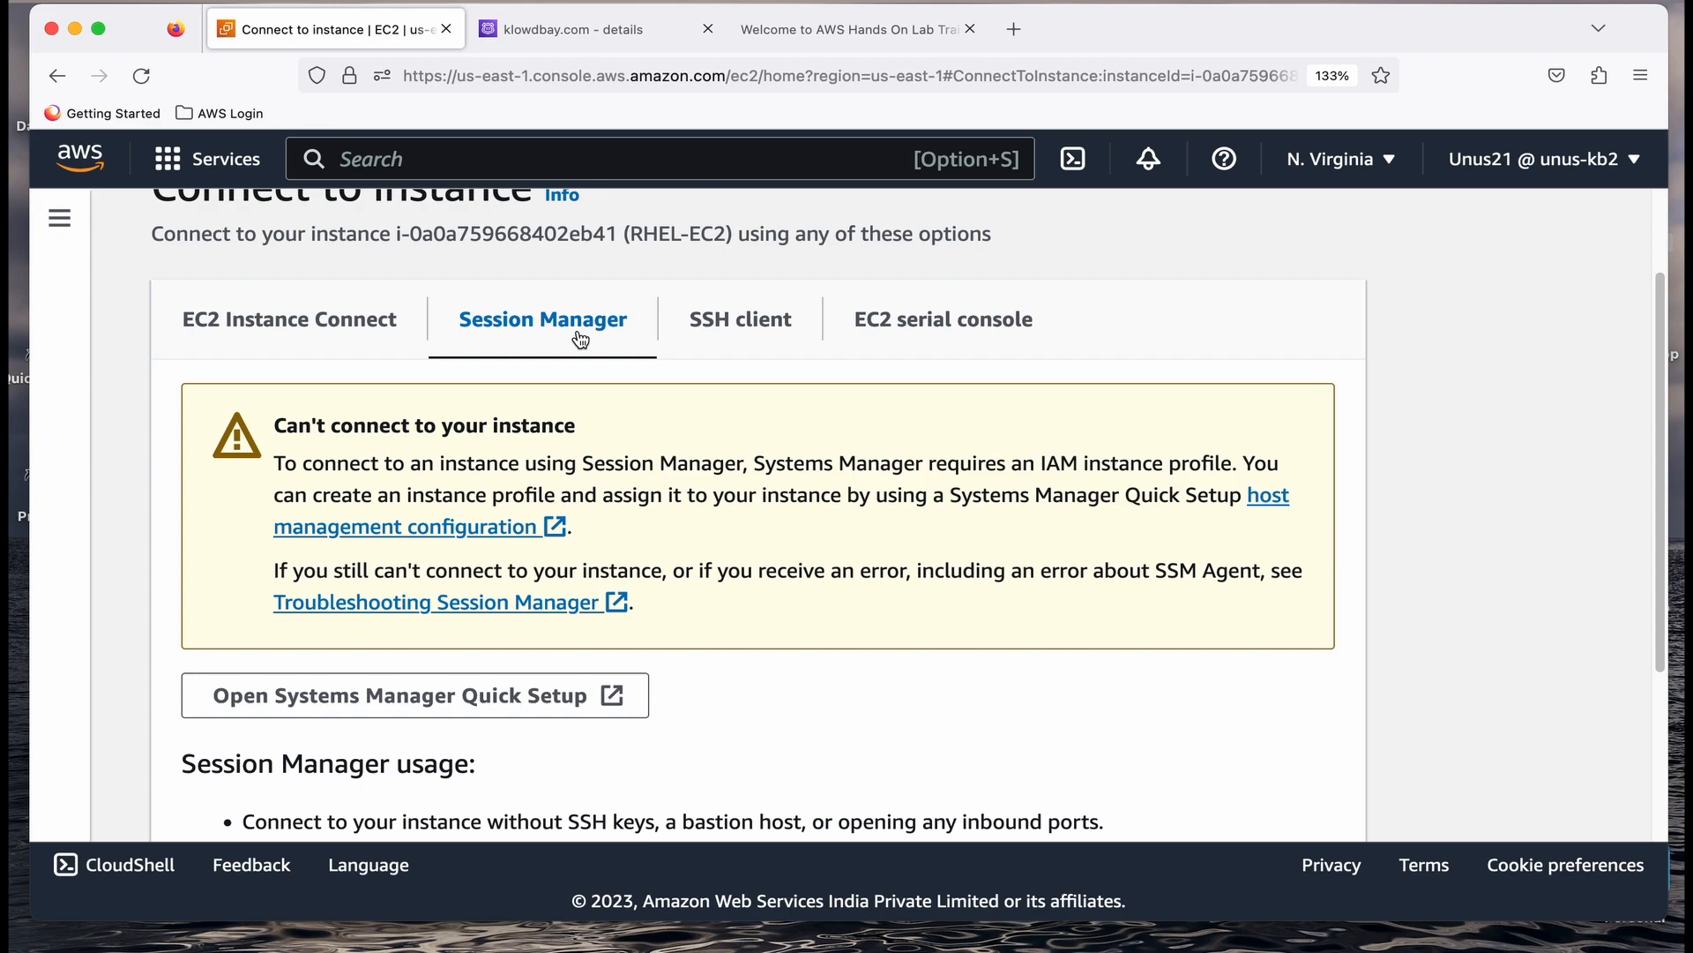
pyautogui.scroll(-2, 581, 340)
pyautogui.scroll(-3, 539, 269)
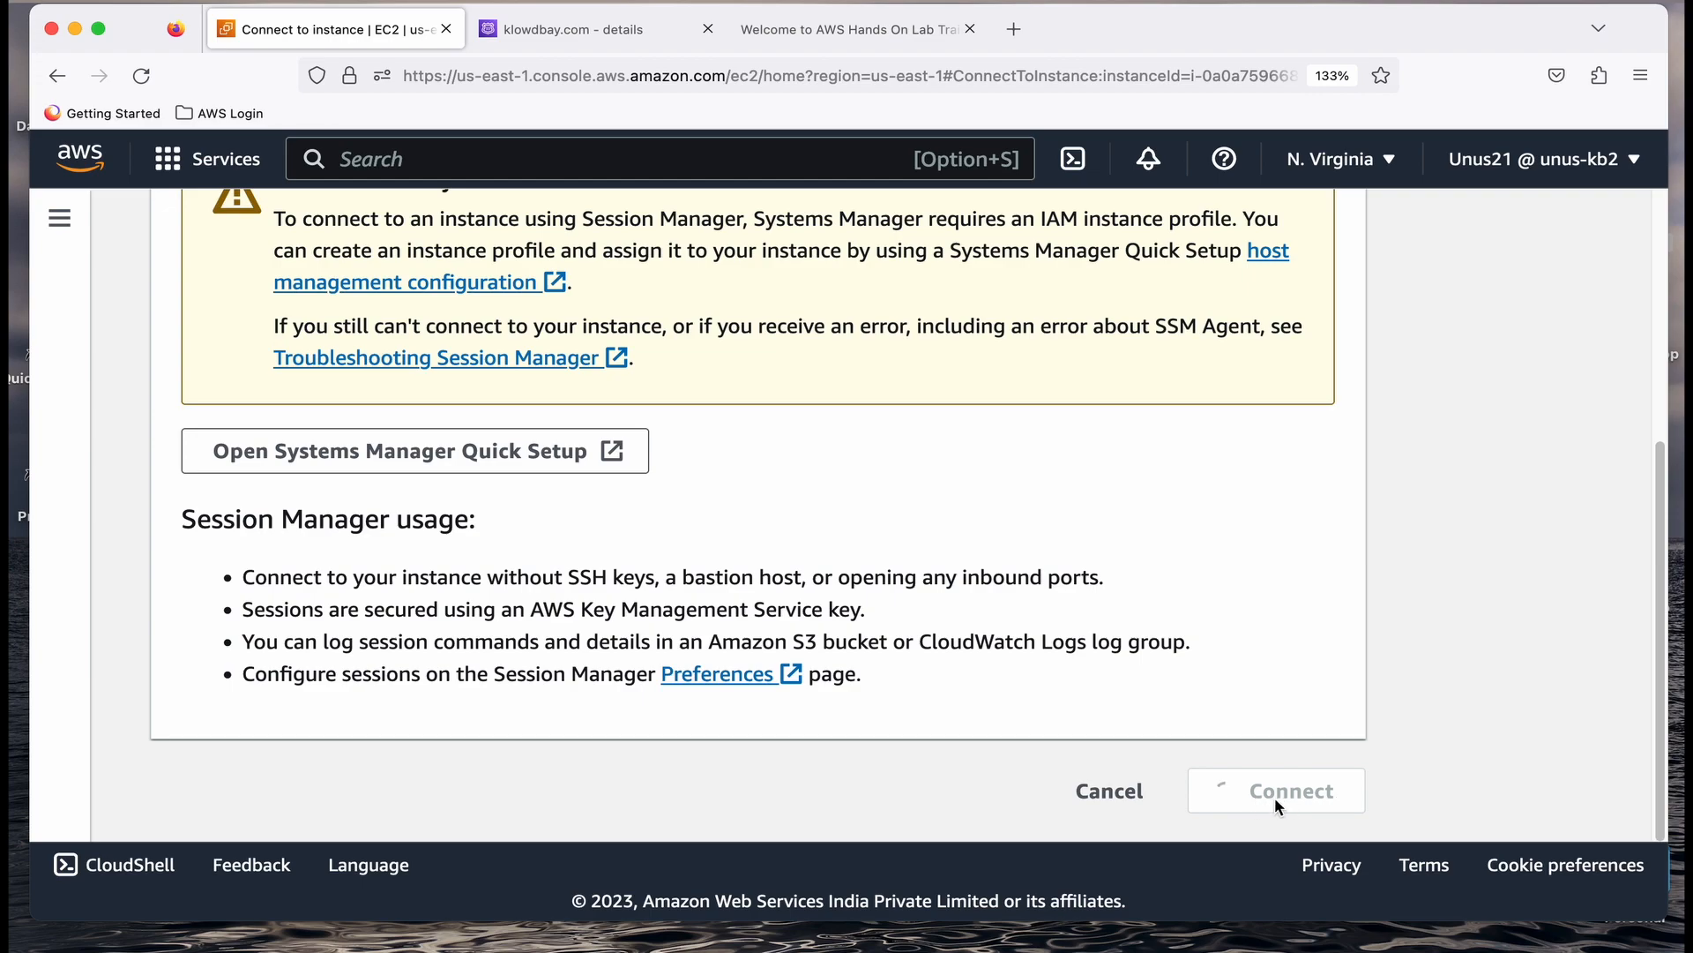
pyautogui.scroll(4, 1055, 591)
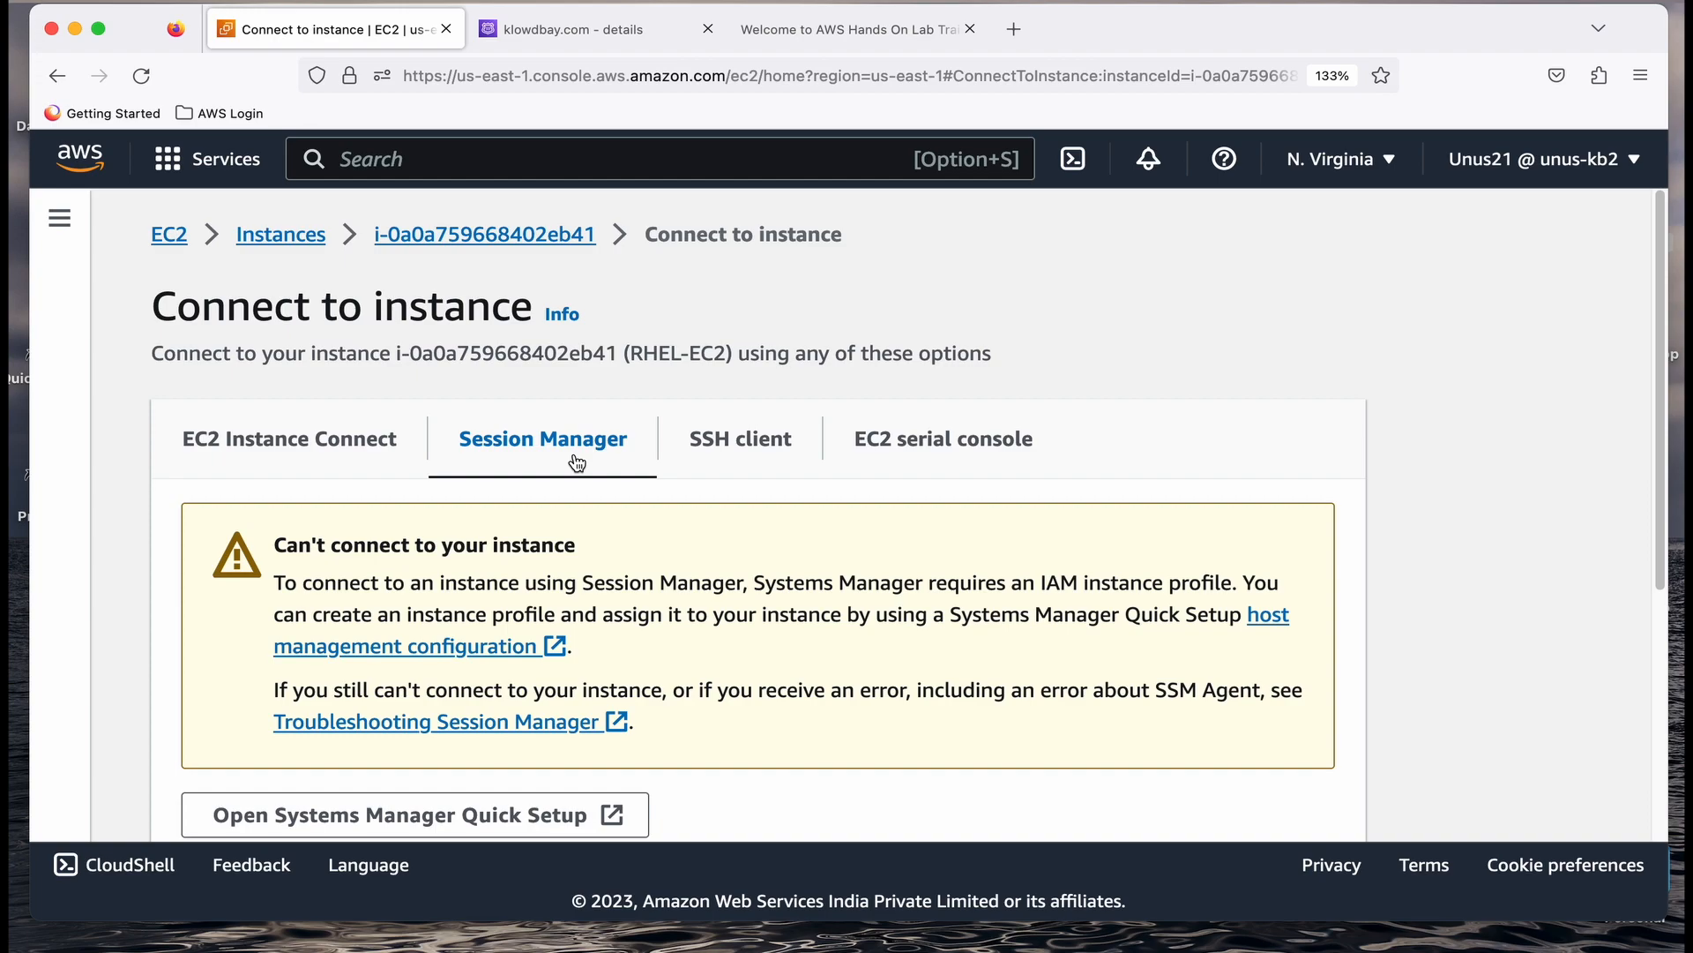
pyautogui.scroll(-1, 568, 326)
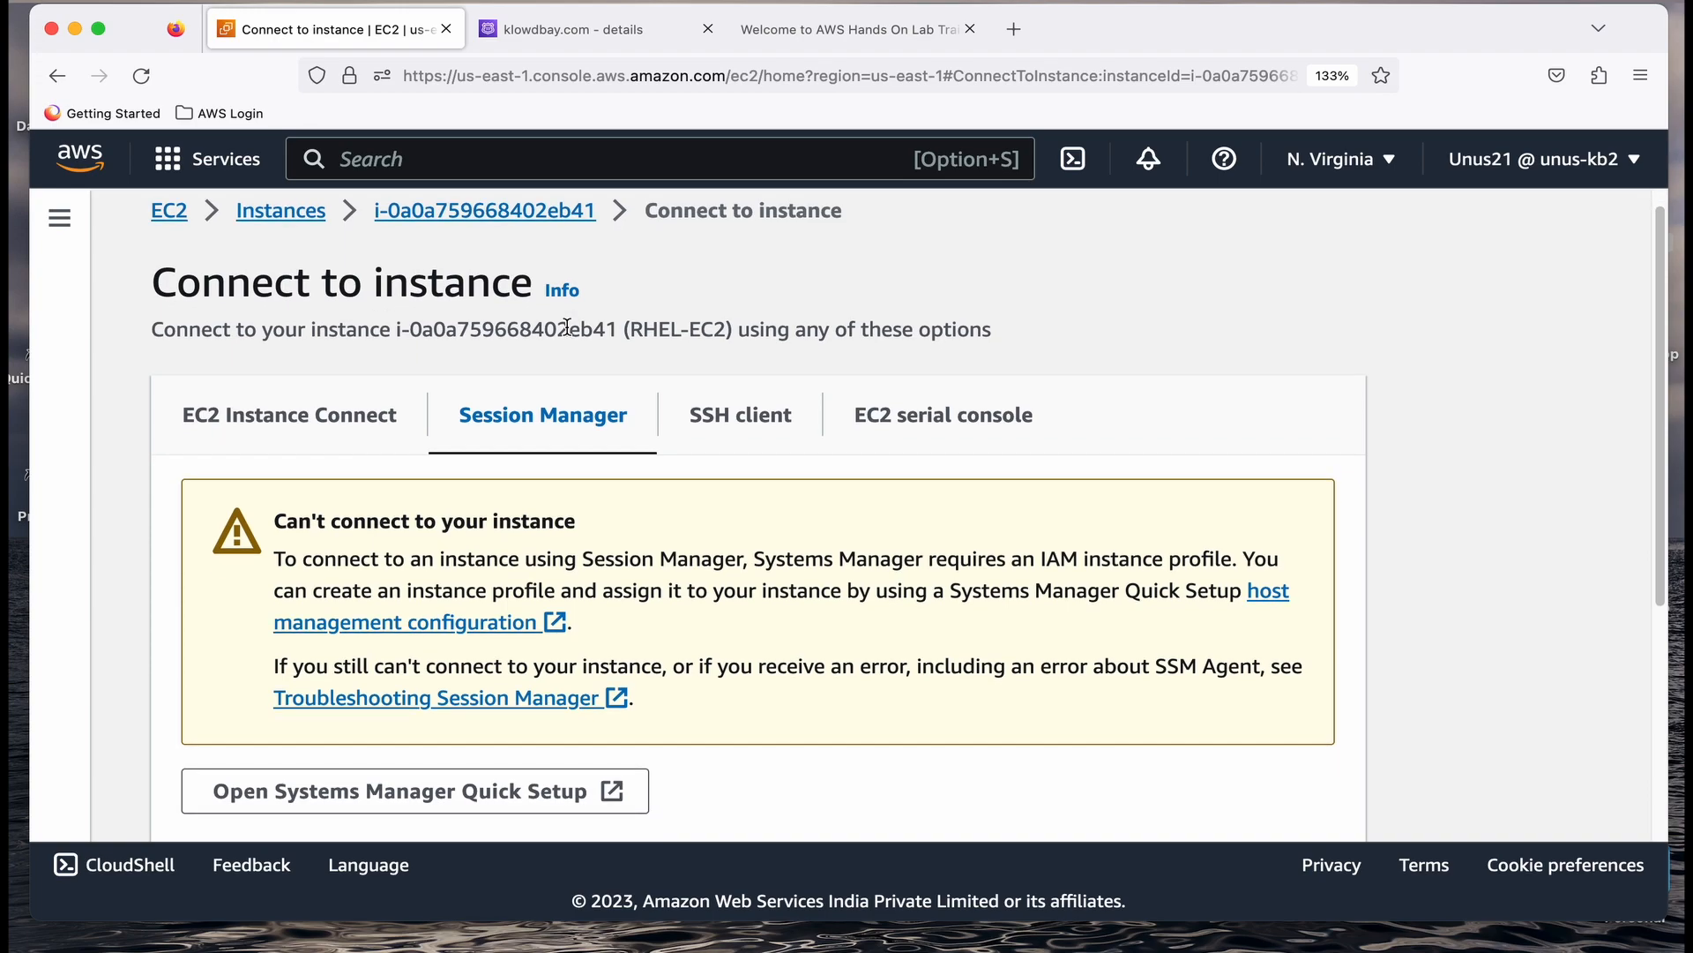
pyautogui.scroll(-1, 567, 327)
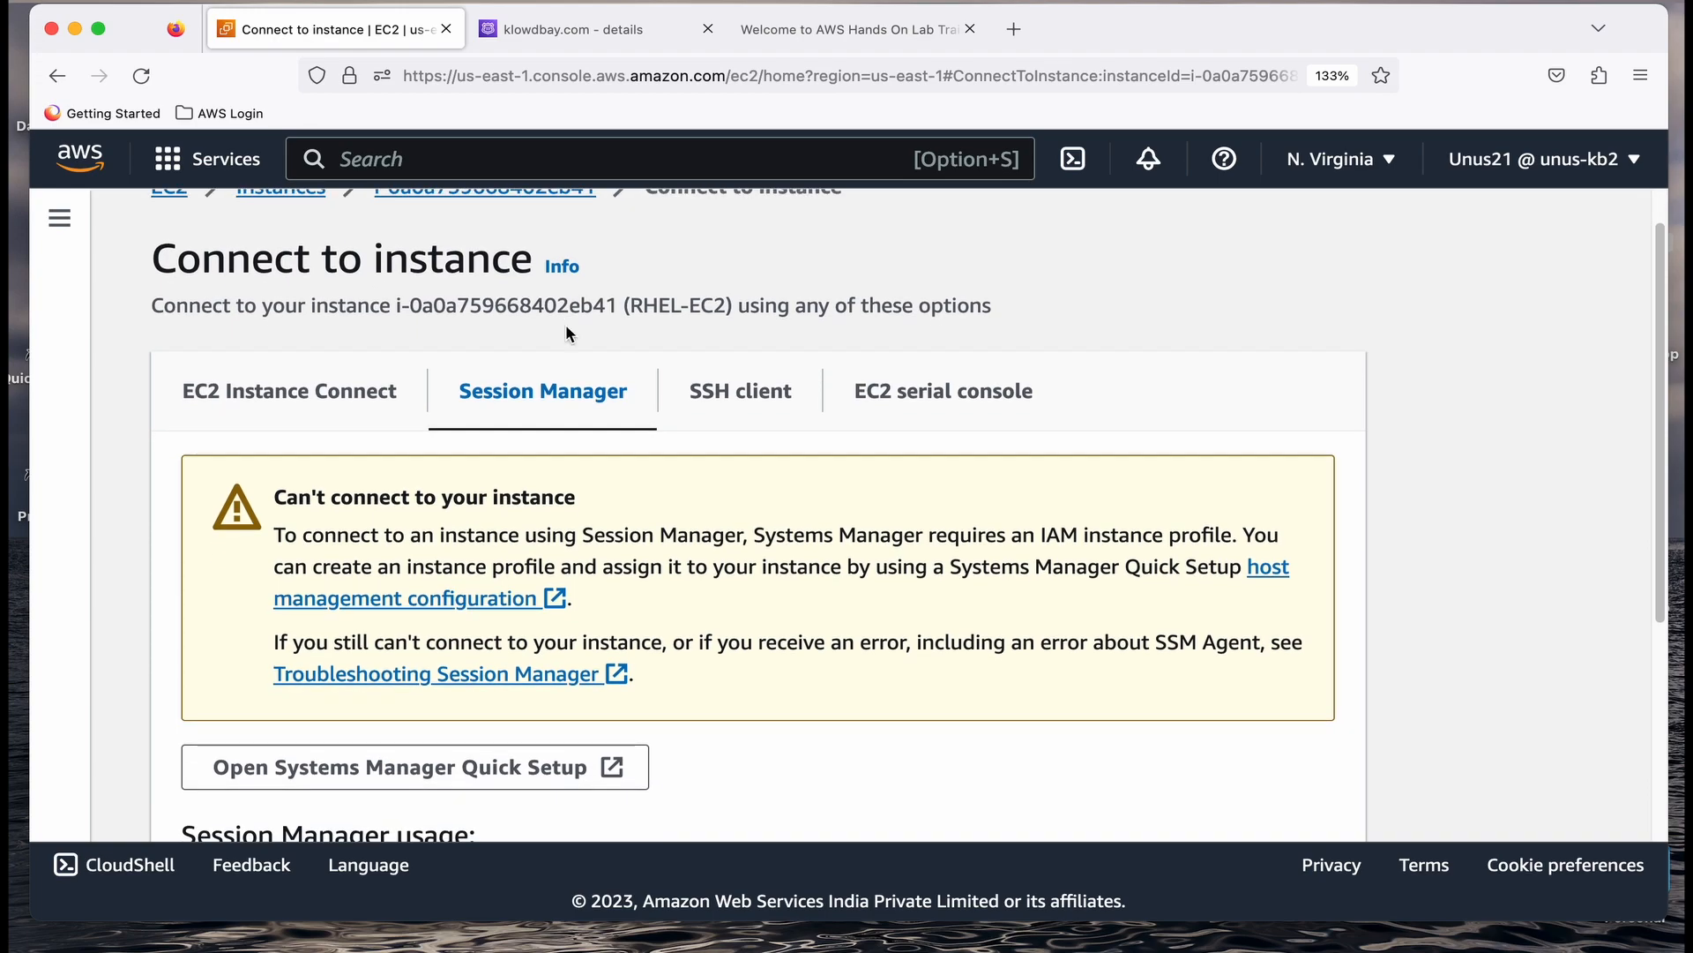
pyautogui.scroll(2, 567, 327)
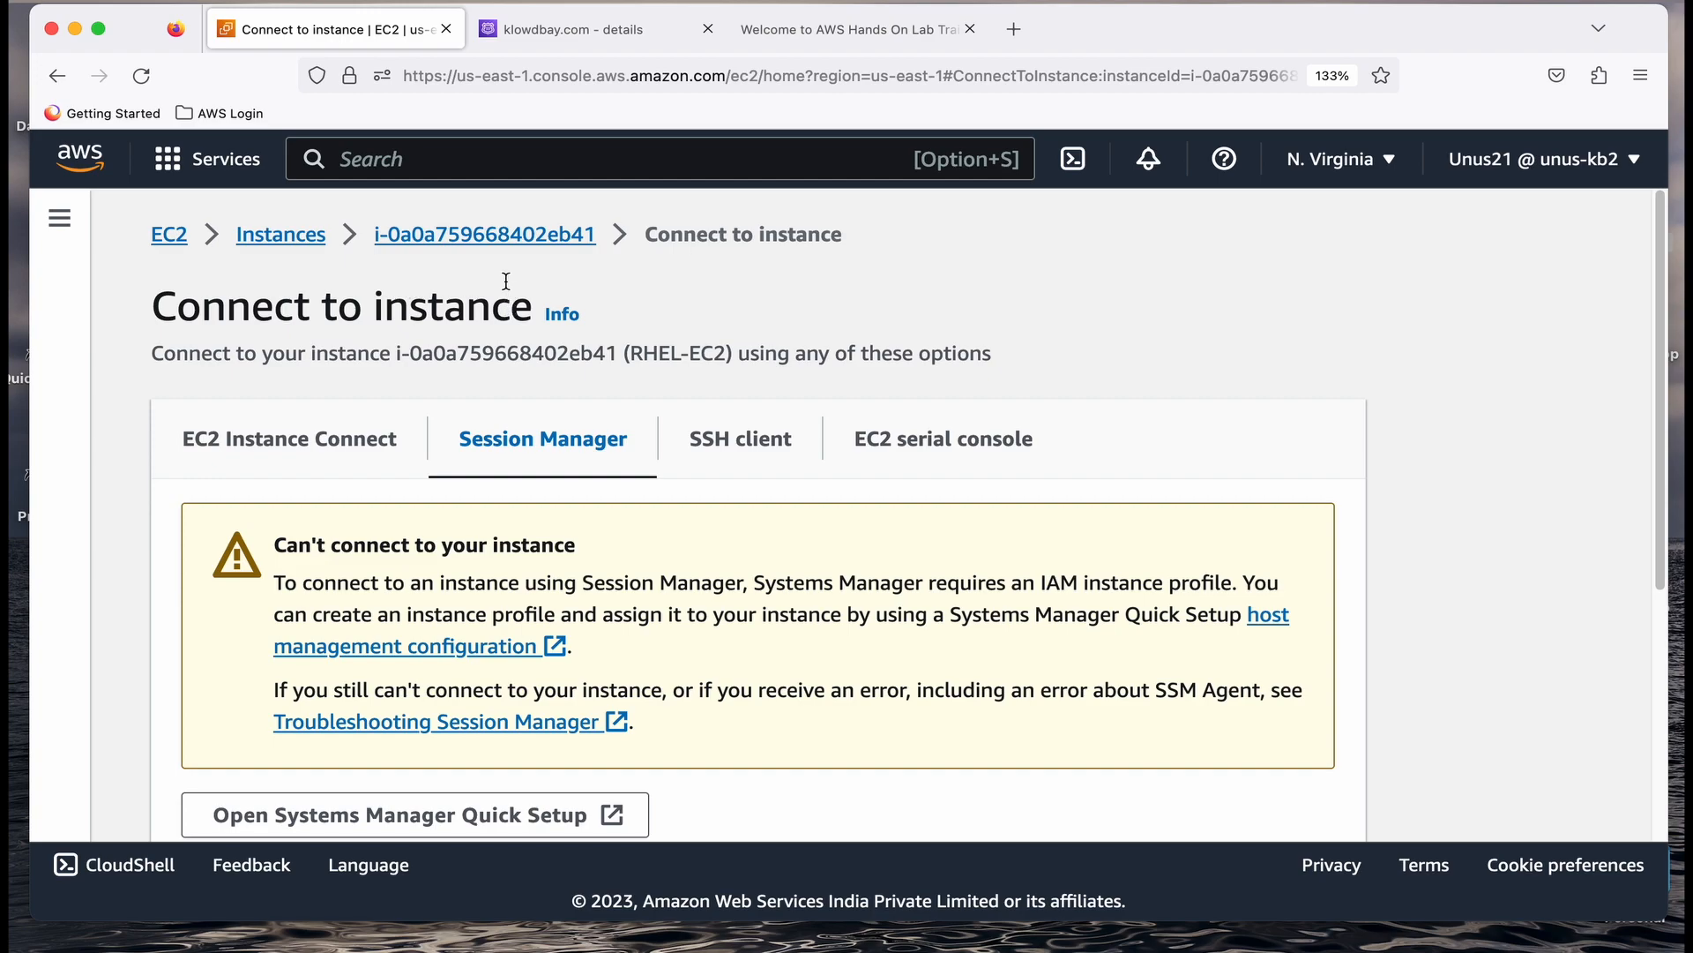
# Return to the running instances and open the IAM role settings for RHEL-EC2.
pyautogui.click(296, 234)
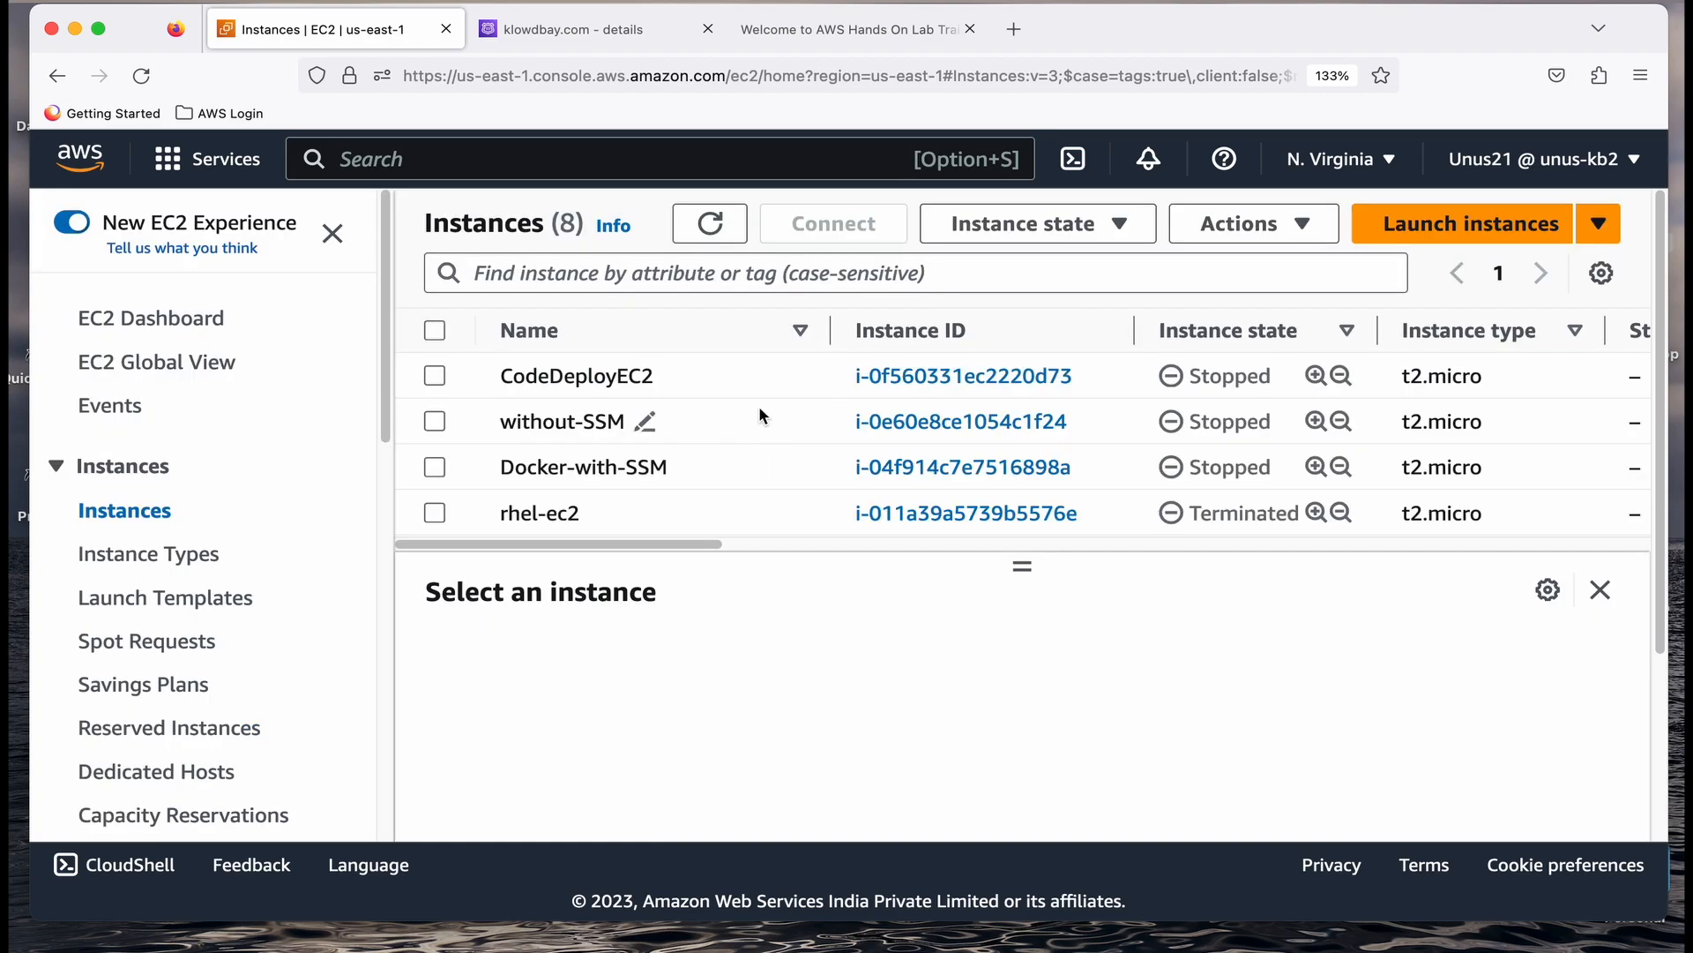
pyautogui.click(205, 324)
pyautogui.click(608, 397)
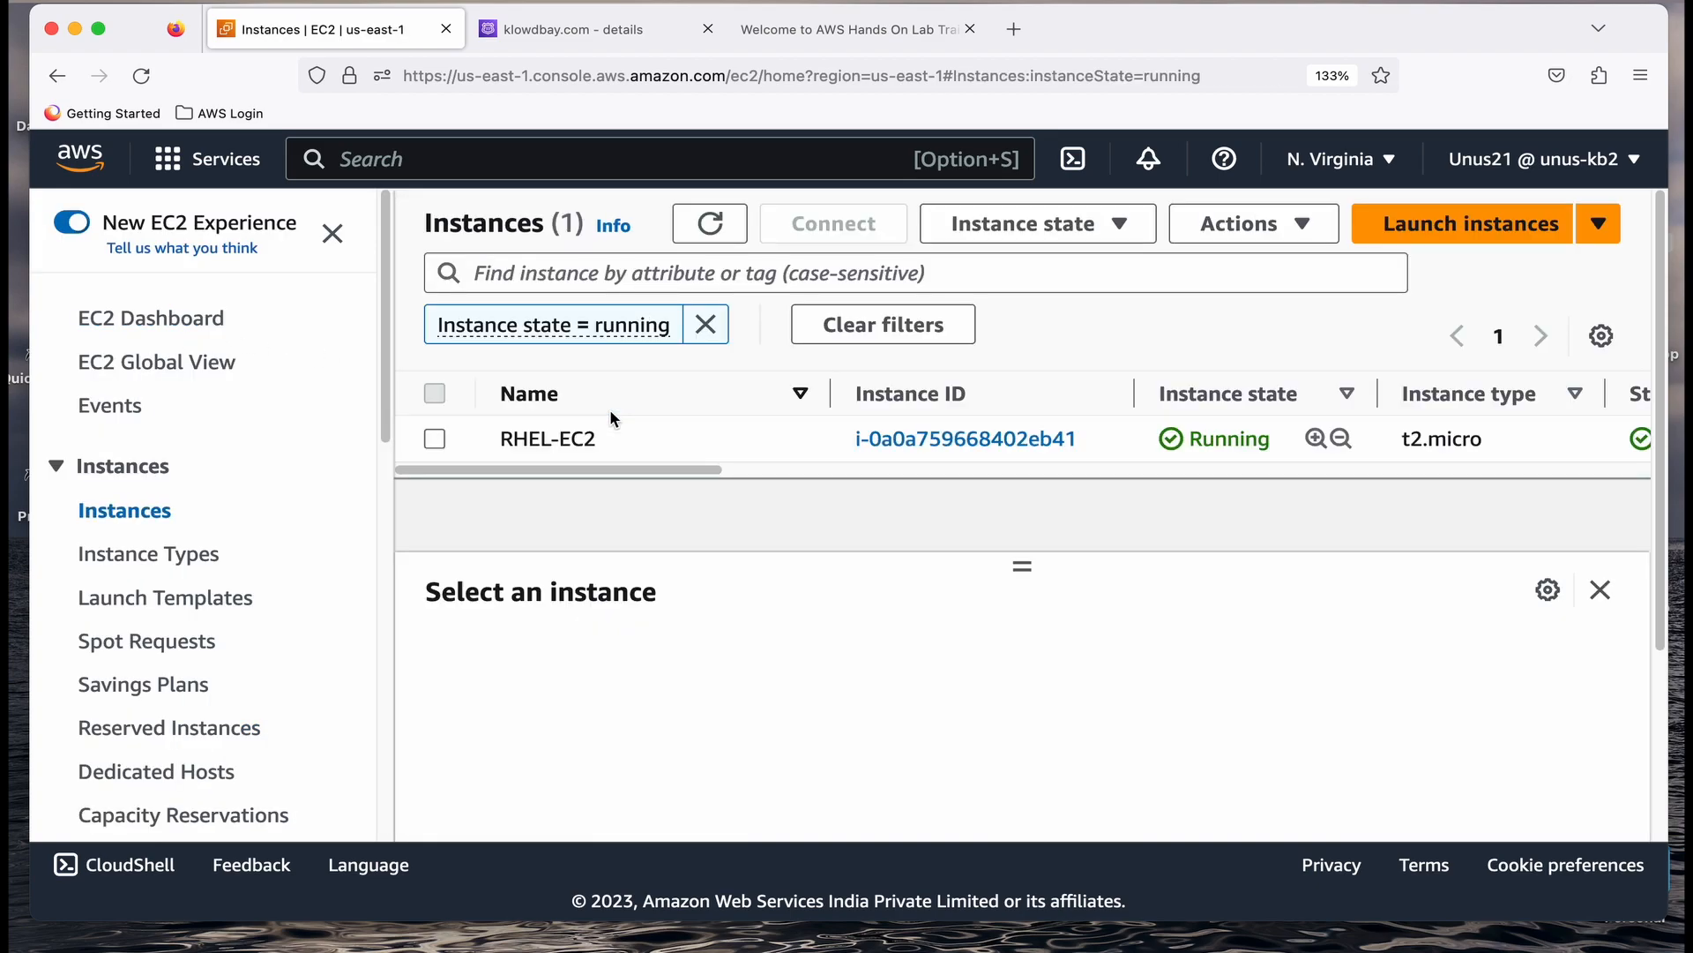
pyautogui.click(435, 439)
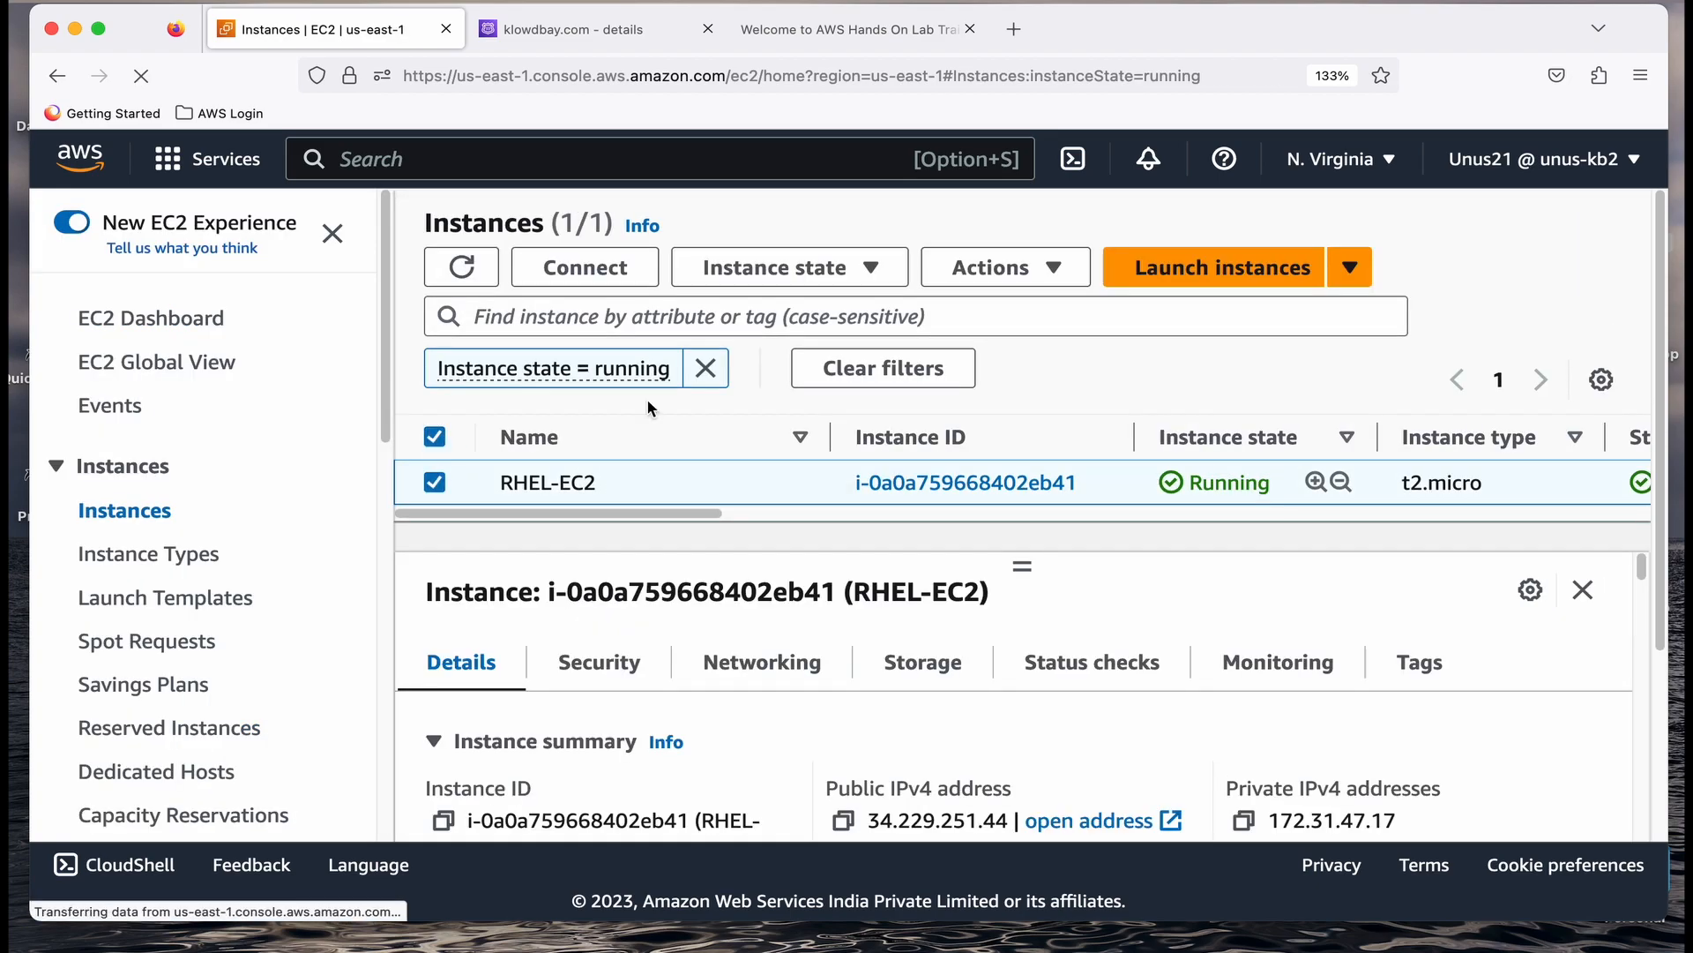
pyautogui.click(1056, 273)
pyautogui.moveTo(1030, 531)
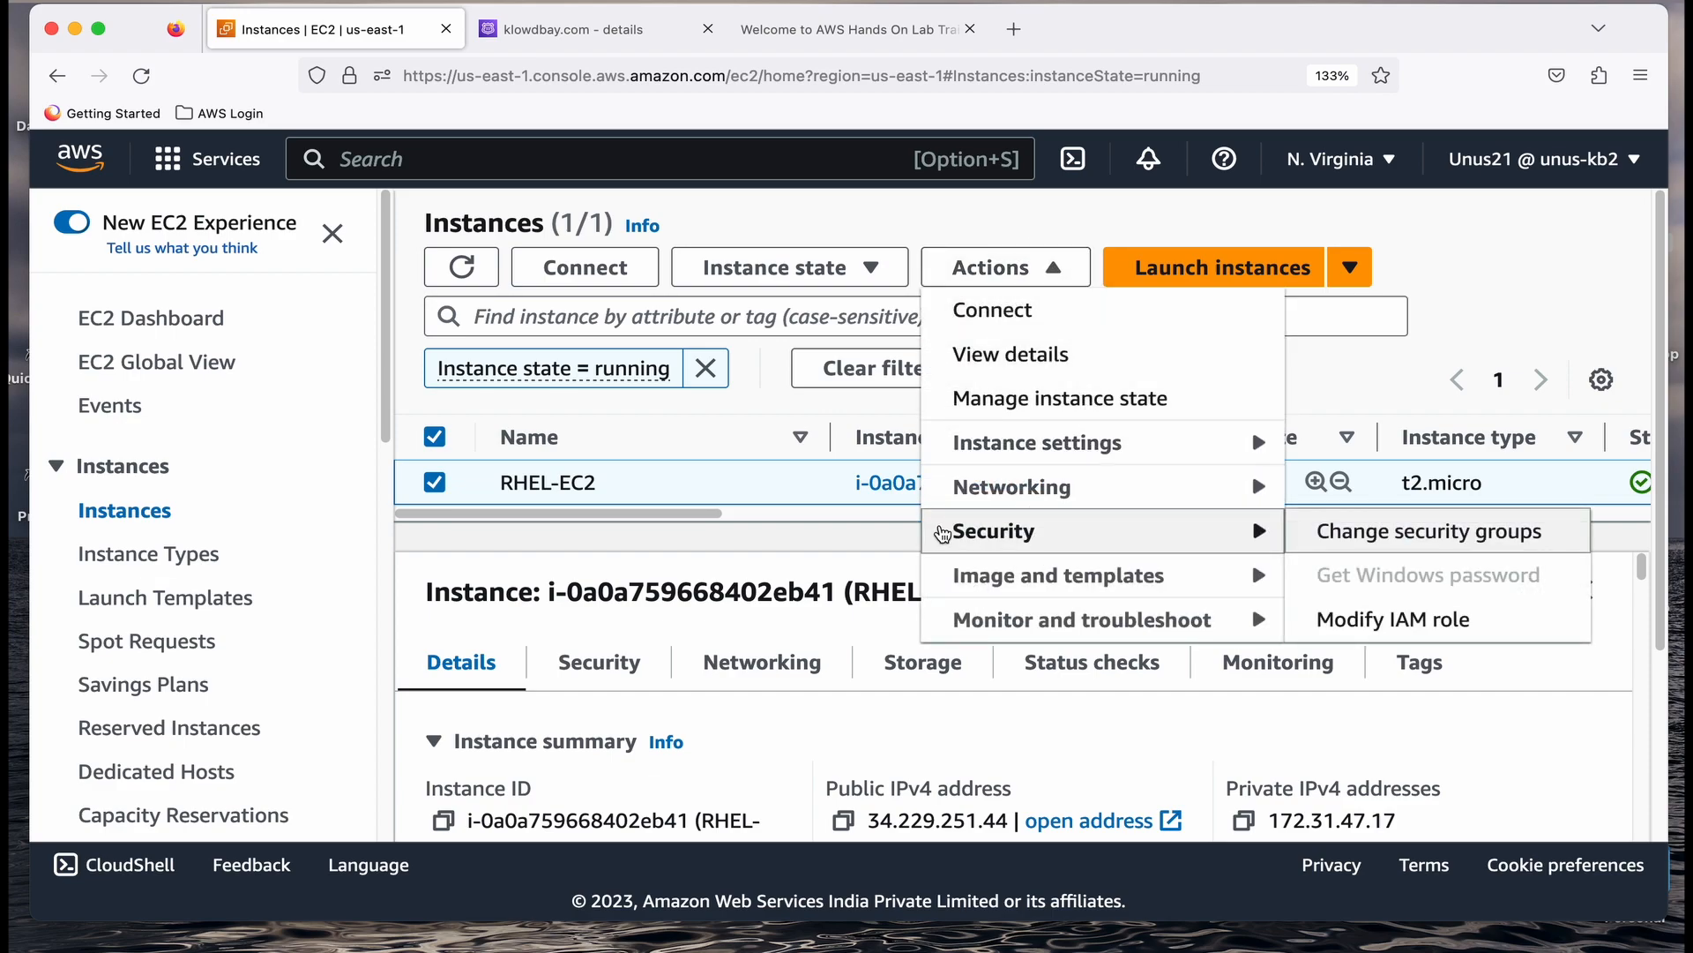
pyautogui.click(1361, 617)
pyautogui.scroll(-2, 593, 397)
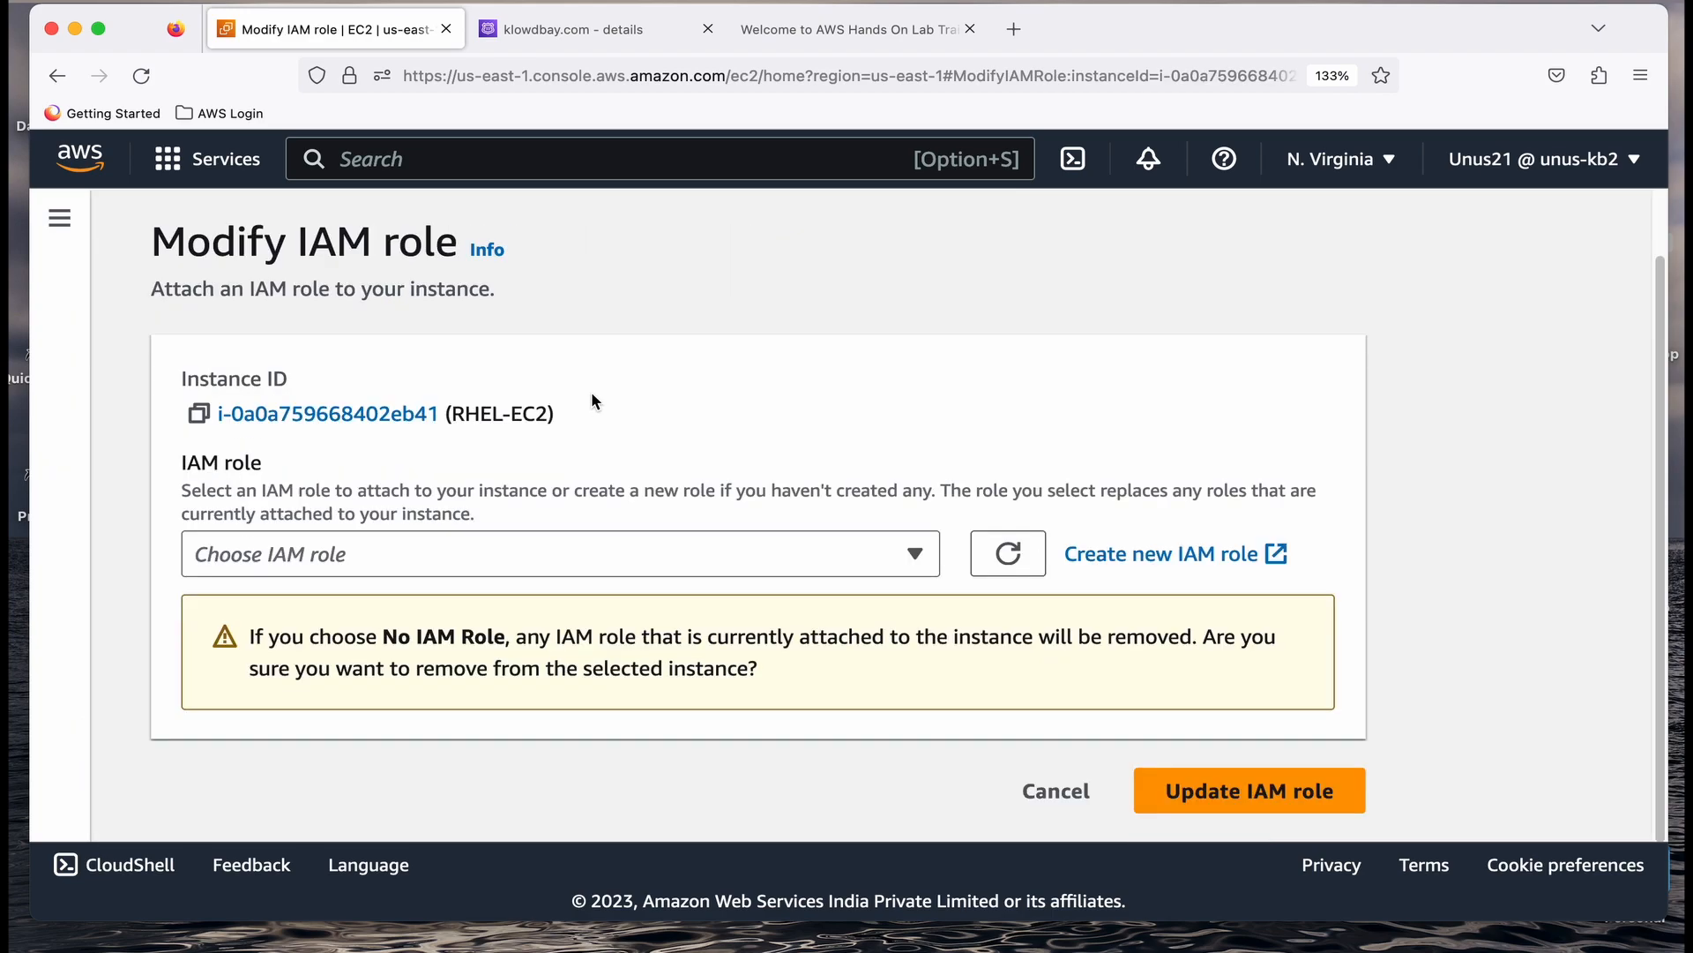
# Search the selectable IAM roles for "ssm" and close the list without choosing one.
pyautogui.click(915, 554)
pyautogui.write('ssm')
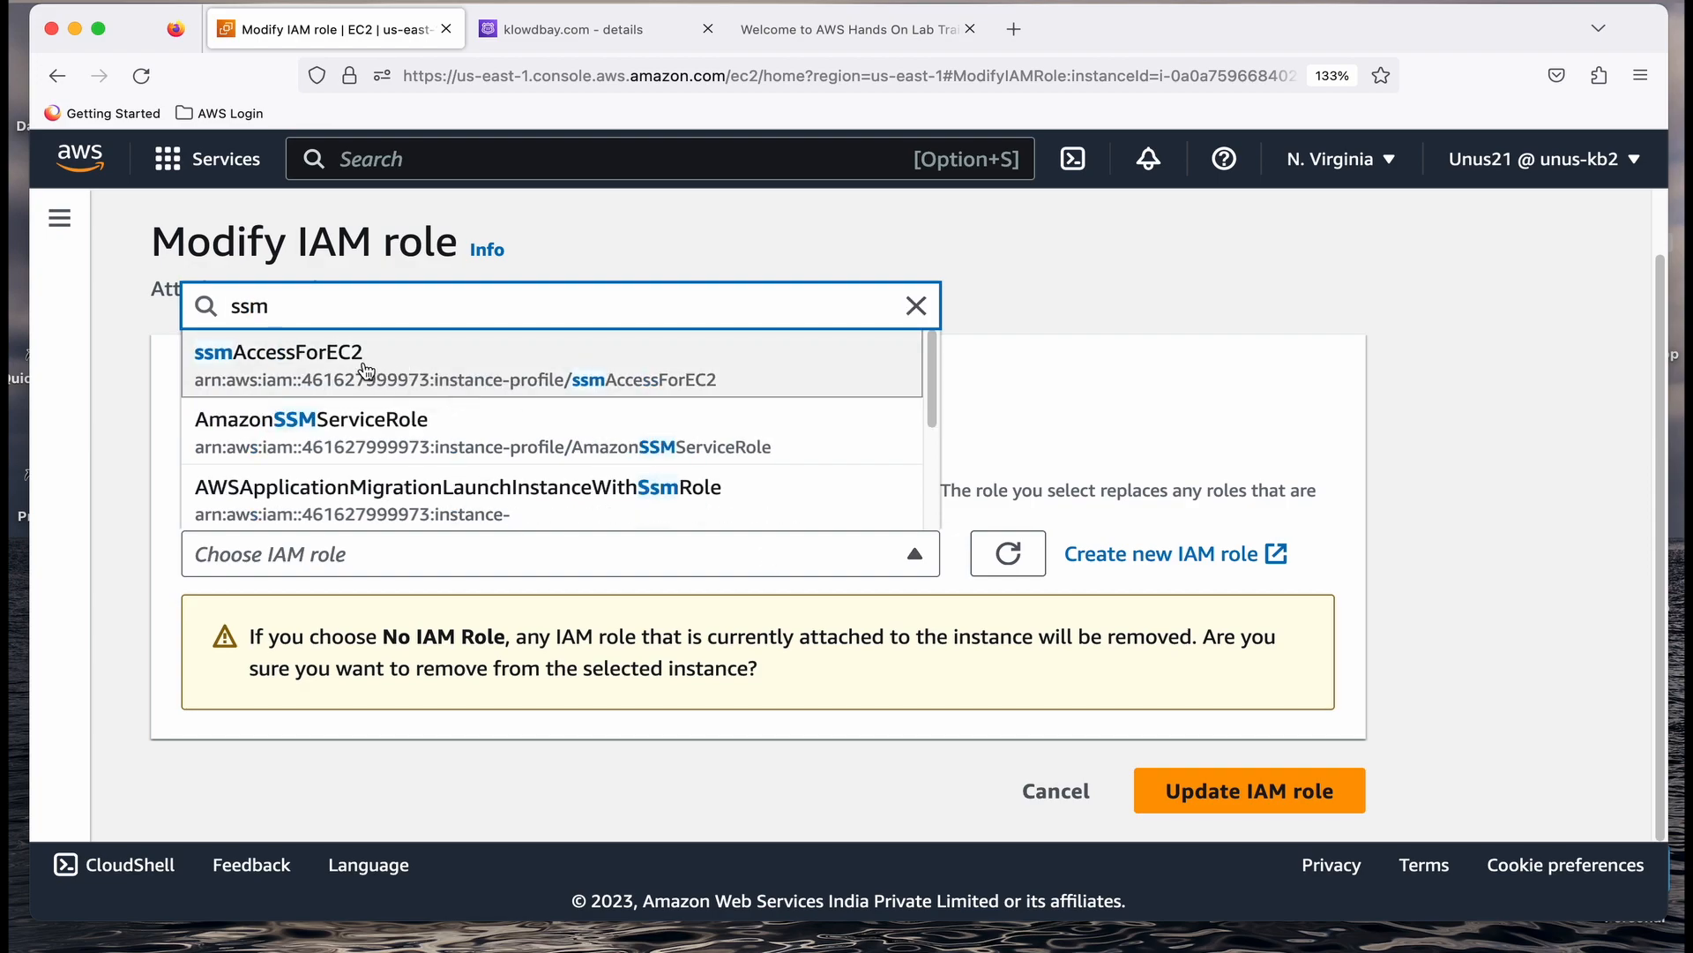
pyautogui.click(1043, 382)
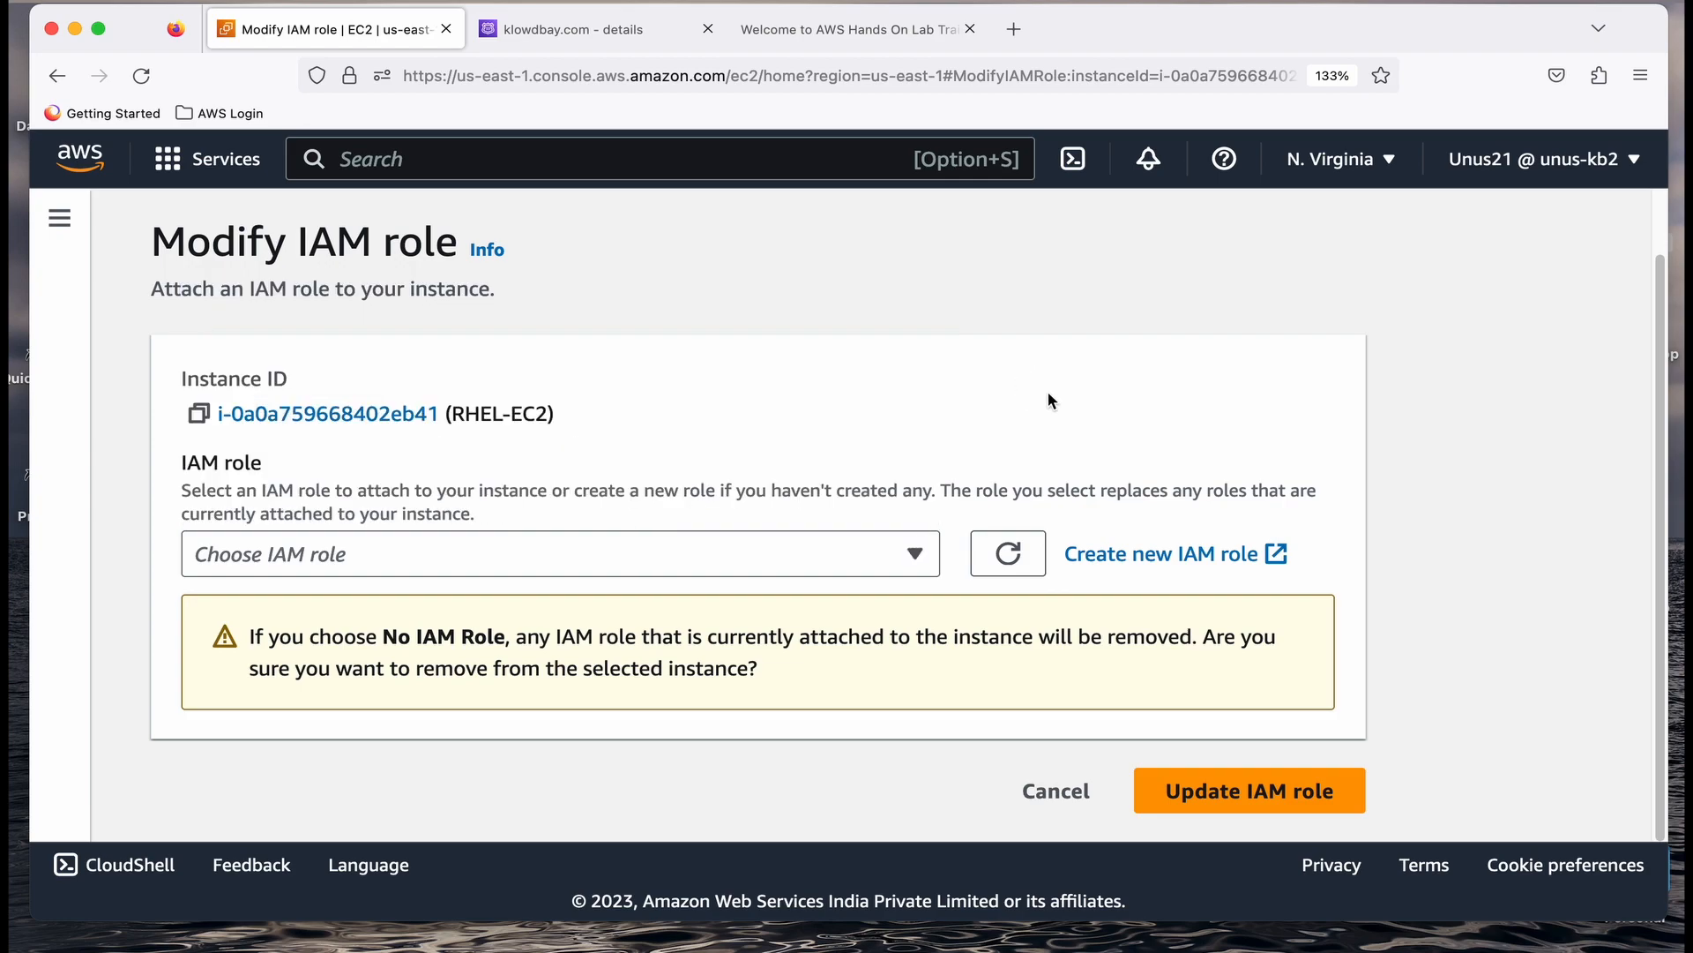
# Start a new IAM role for the AWS service EC2 with the use case "EC2 Role for AWS Systems Manager".
pyautogui.click(1177, 563)
pyautogui.click(859, 348)
pyautogui.scroll(-2, 749, 494)
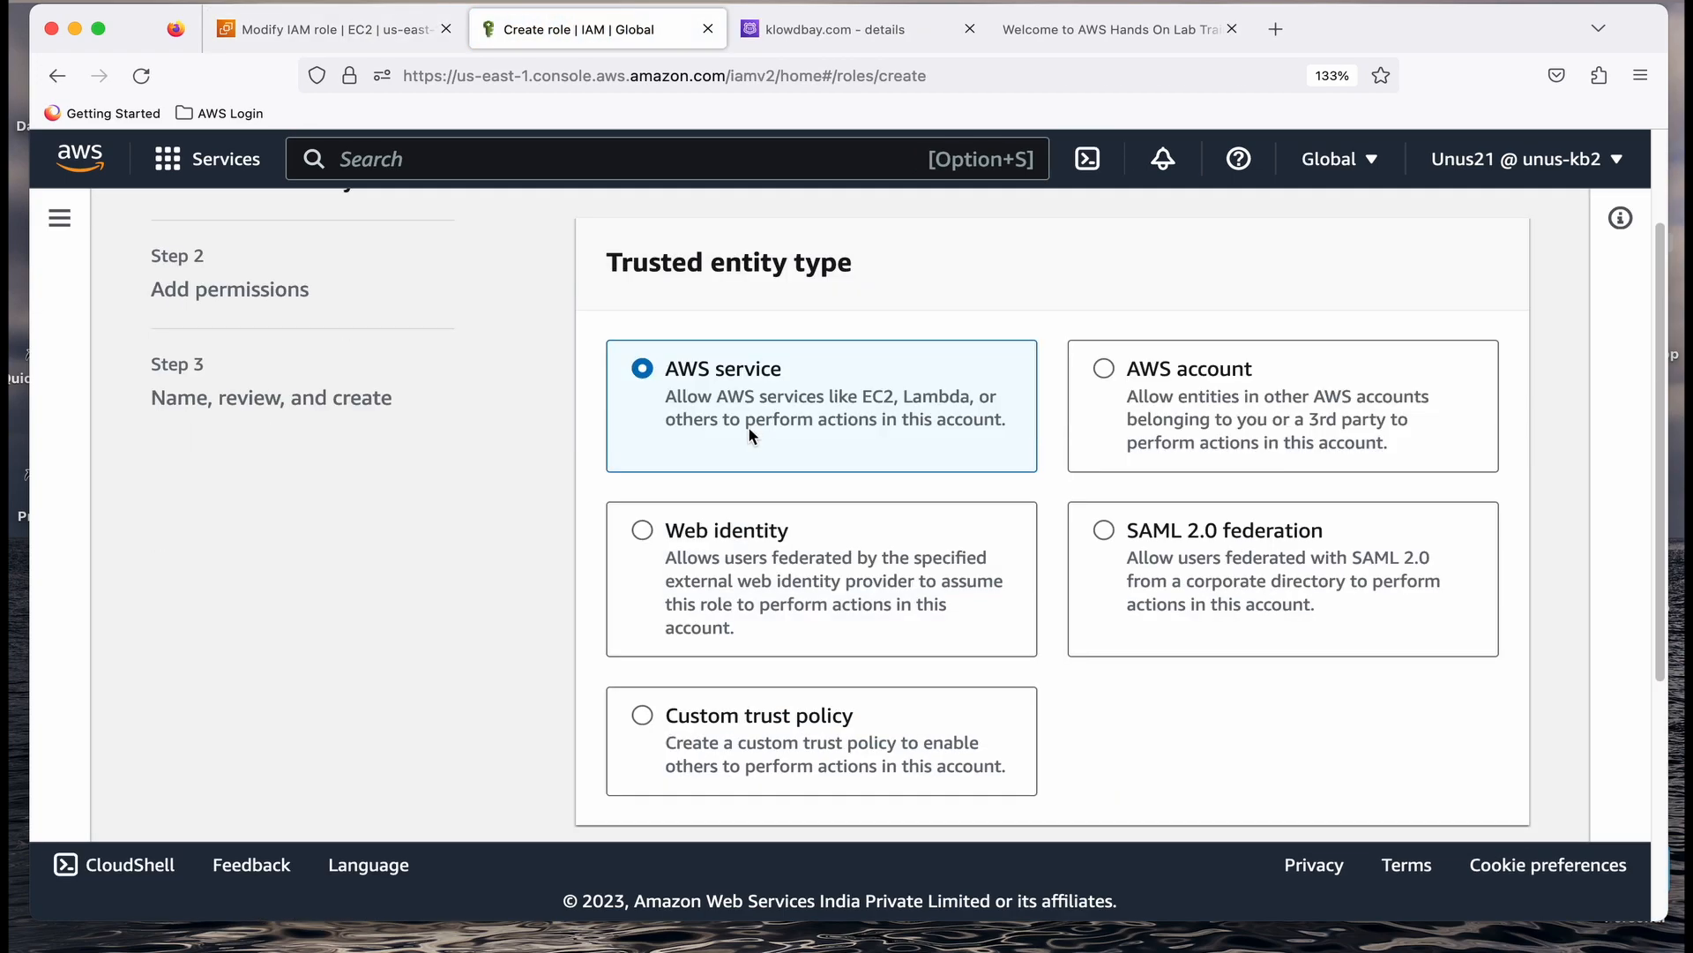
pyautogui.scroll(-4, 732, 414)
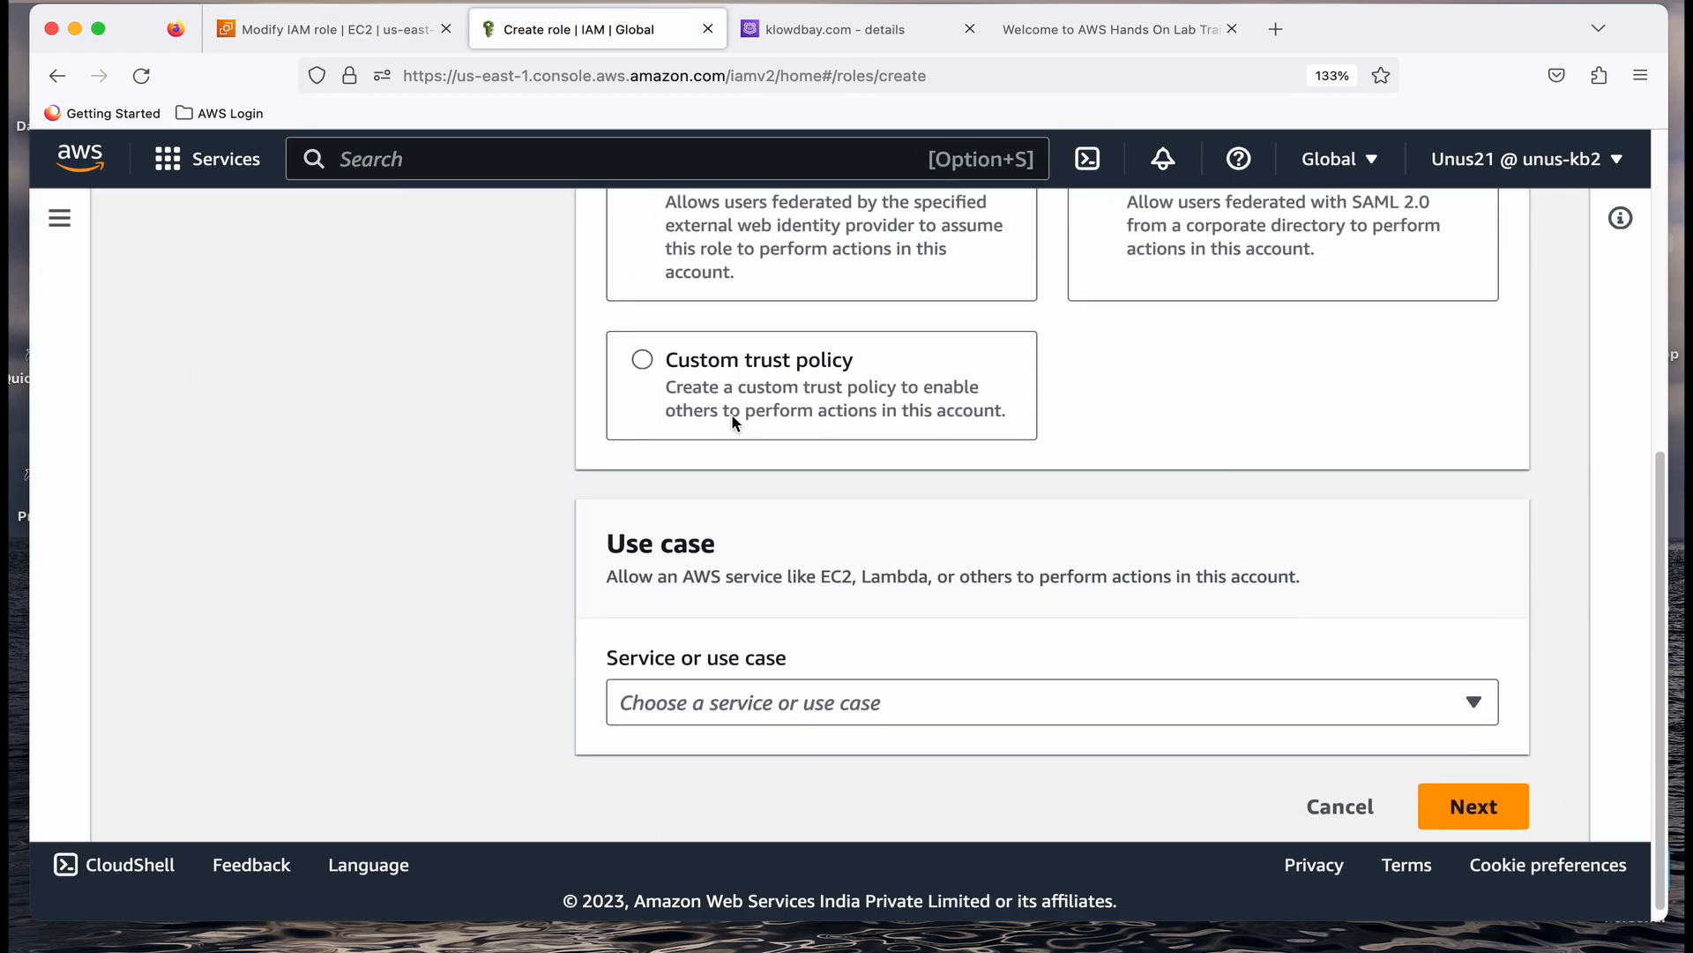
pyautogui.click(728, 685)
pyautogui.click(670, 316)
pyautogui.scroll(-5, 908, 544)
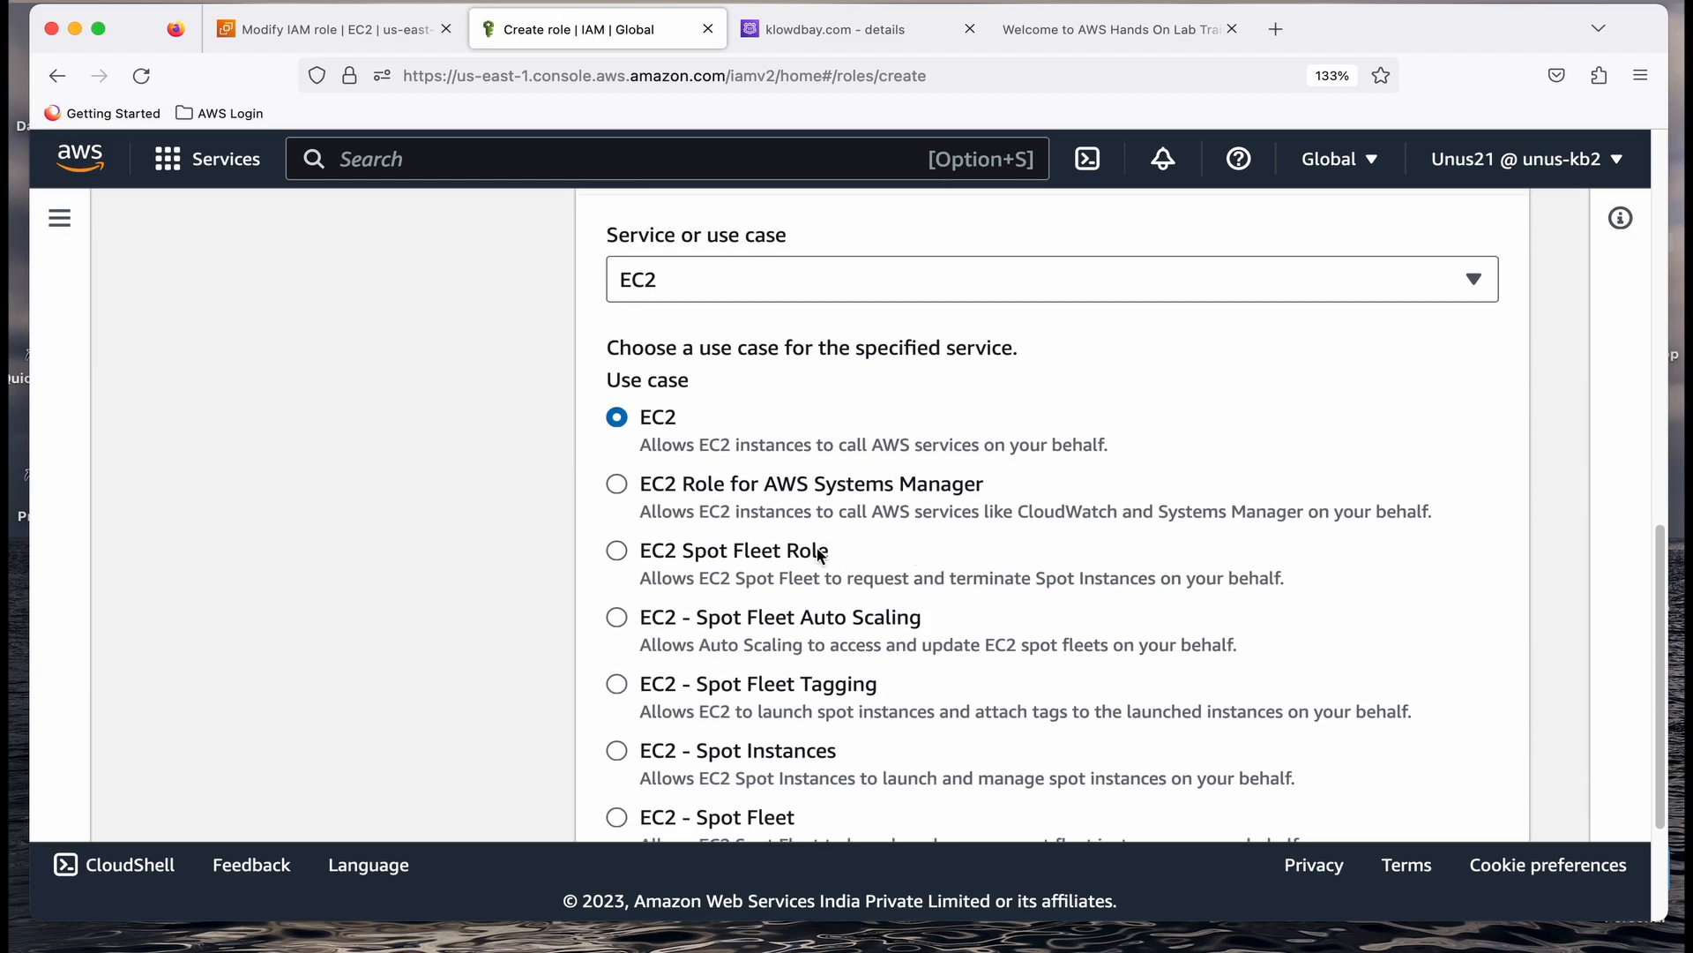
pyautogui.click(882, 494)
pyautogui.scroll(-3, 880, 490)
pyautogui.click(1466, 786)
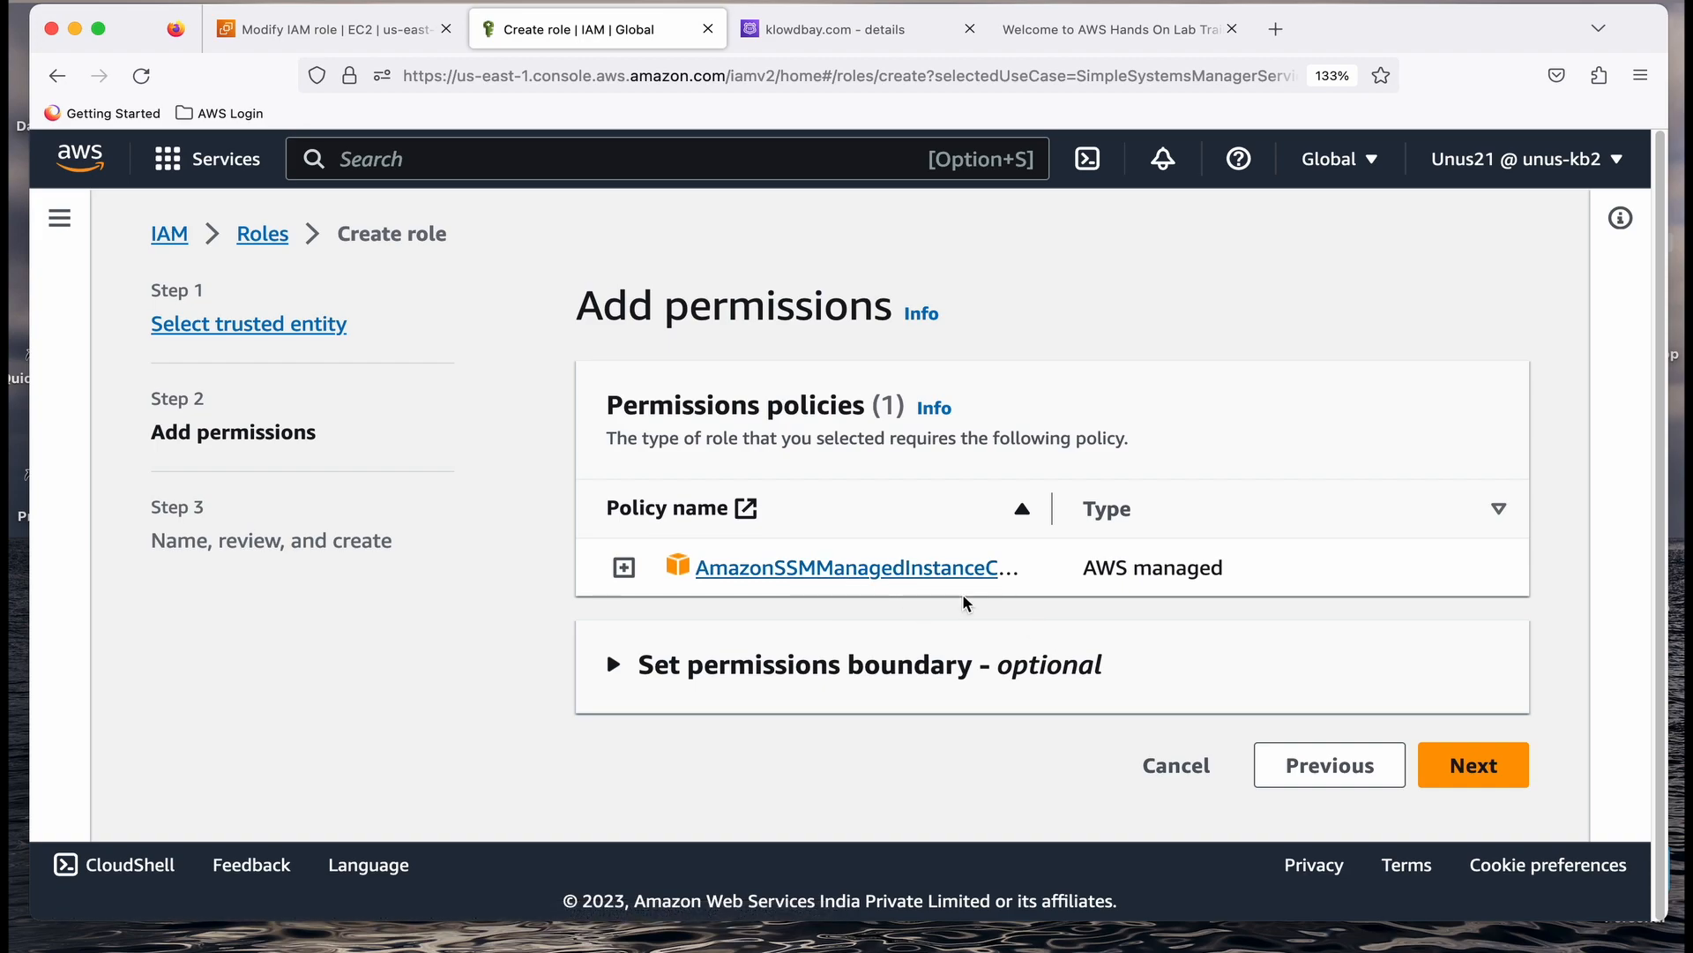
# Accept the preset SSM permissions policy, name the role RHEL-SSM-Role and create it.
pyautogui.click(1422, 769)
pyautogui.click(685, 417)
pyautogui.write('RHE')
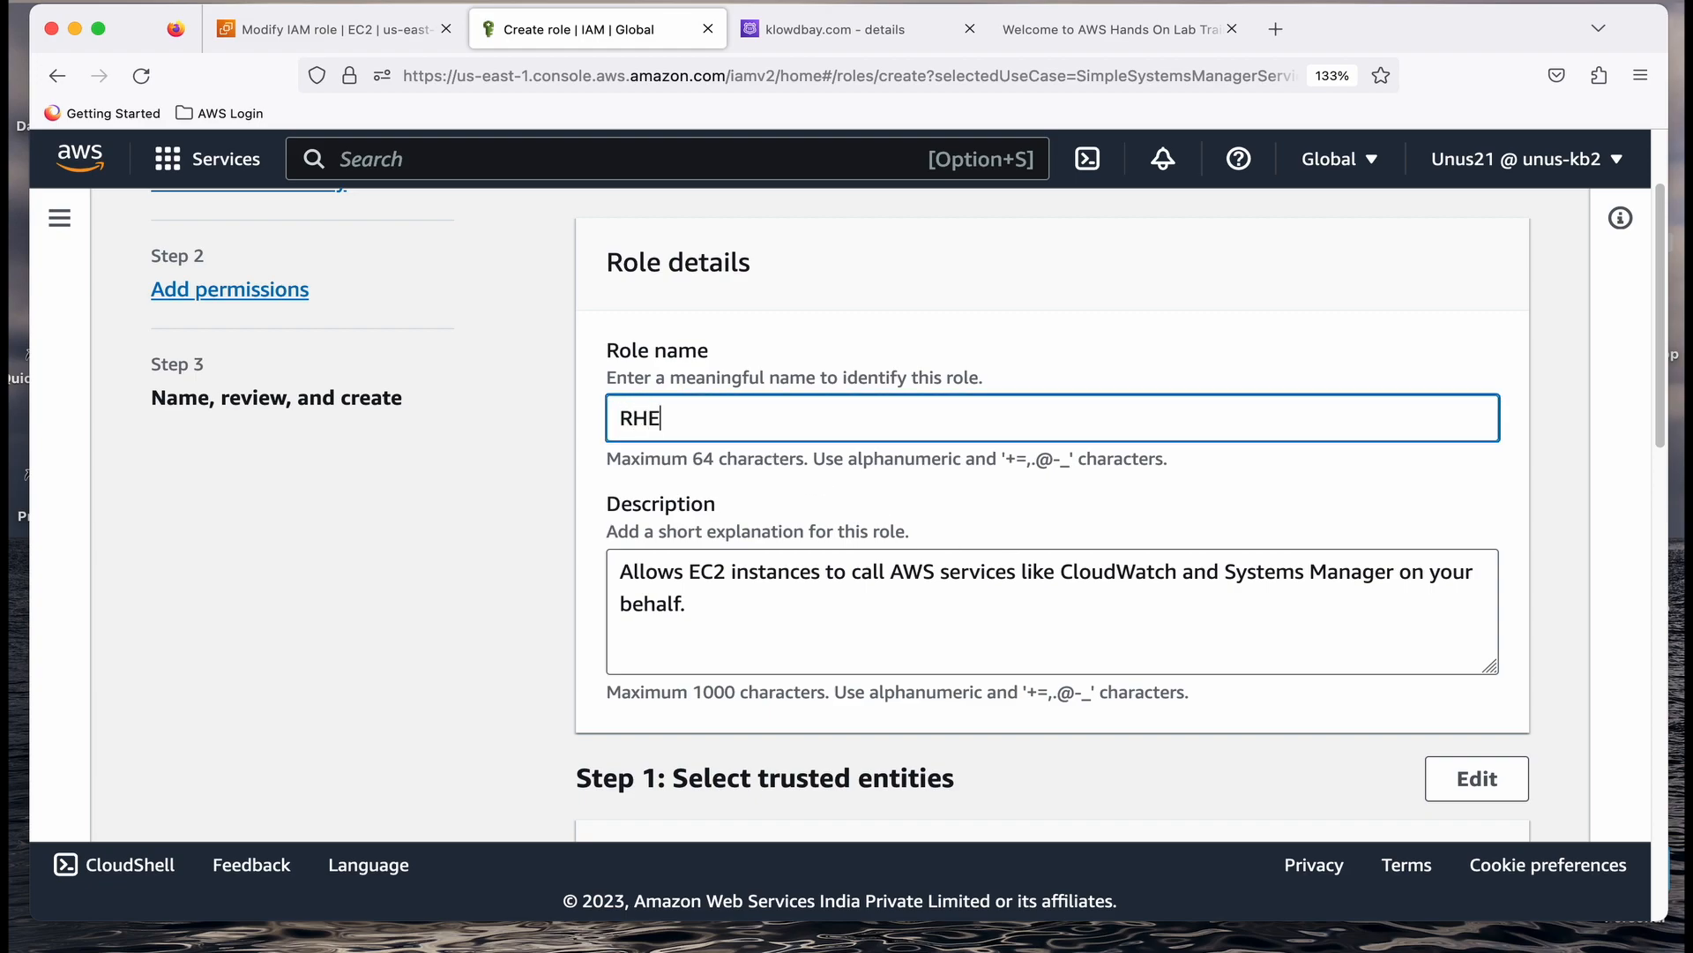
pyautogui.write('L-SSM-Role')
pyautogui.scroll(-7, 886, 484)
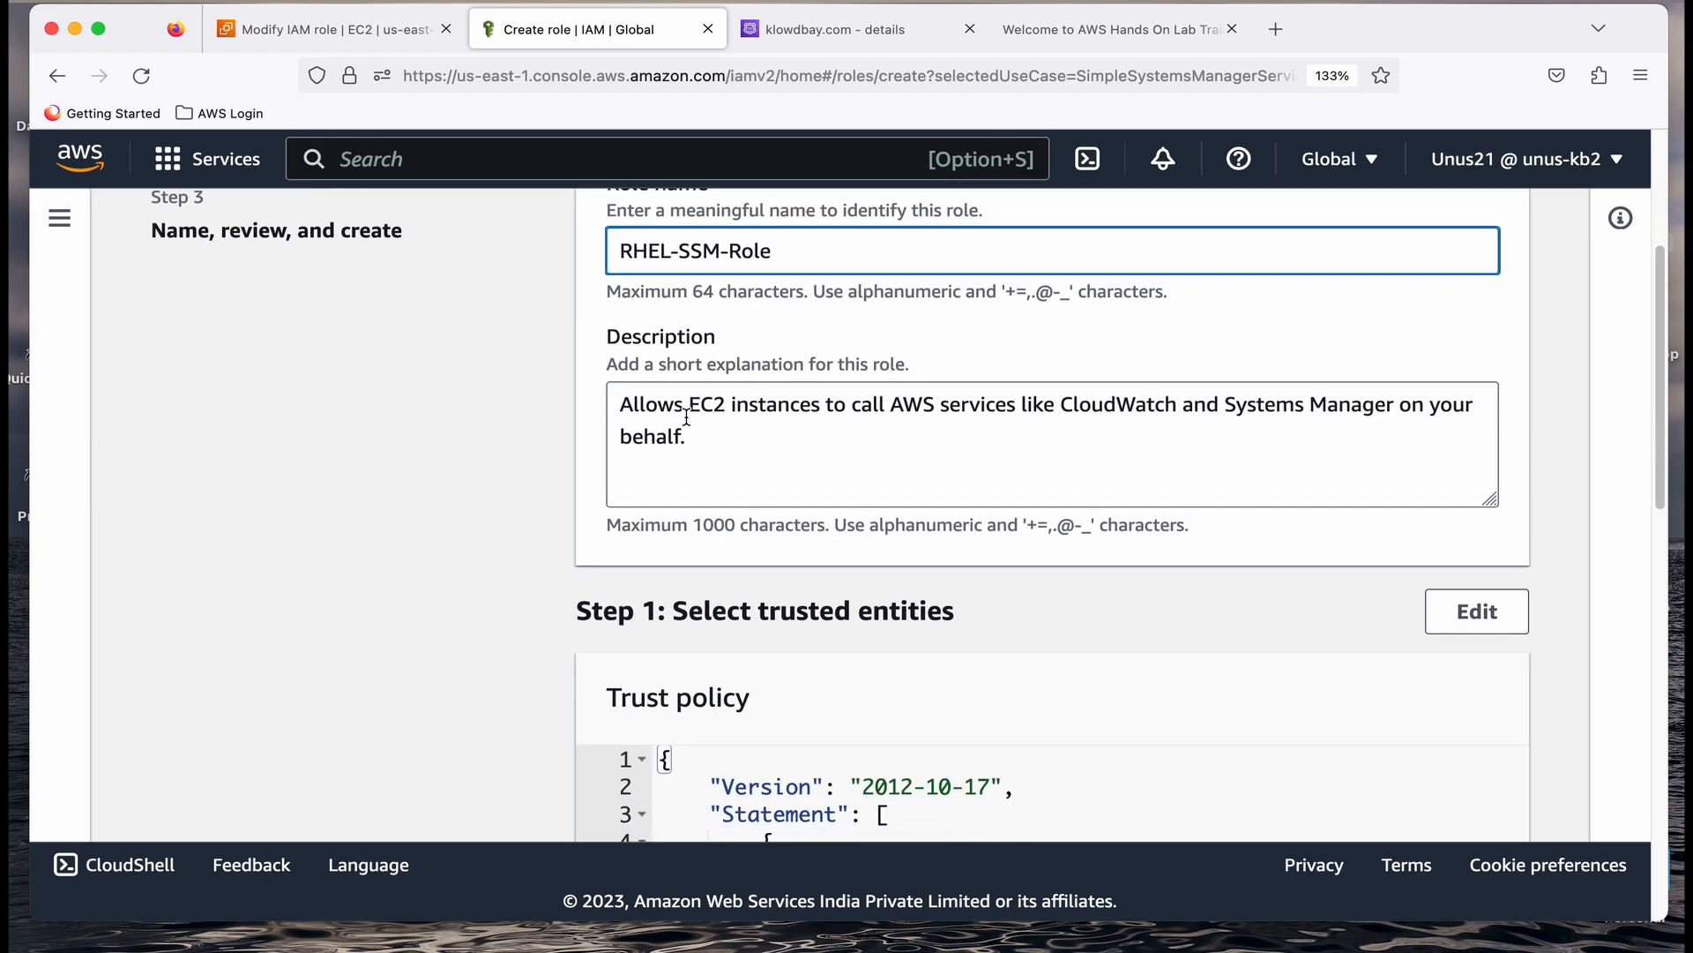
pyautogui.scroll(-5, 885, 484)
pyautogui.click(1420, 788)
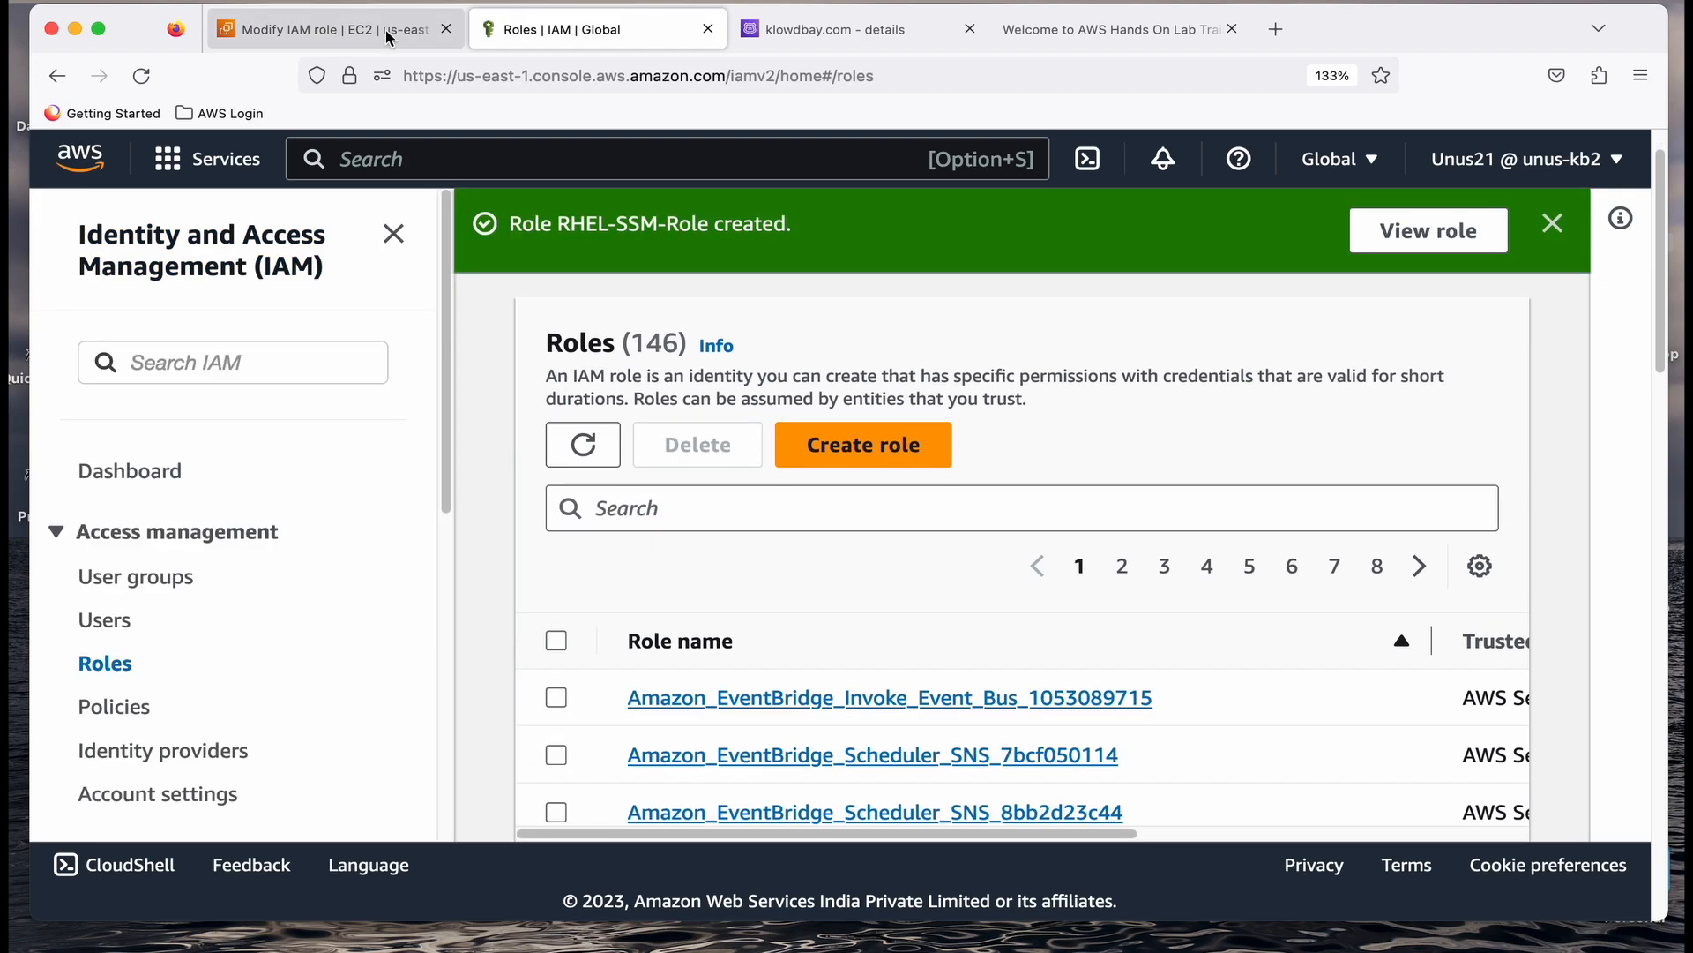
# Refresh the IAM role list for the RHEL-EC2 instance and attach RHEL-SSM-Role to it.
pyautogui.click(385, 36)
pyautogui.click(1008, 554)
pyautogui.click(296, 565)
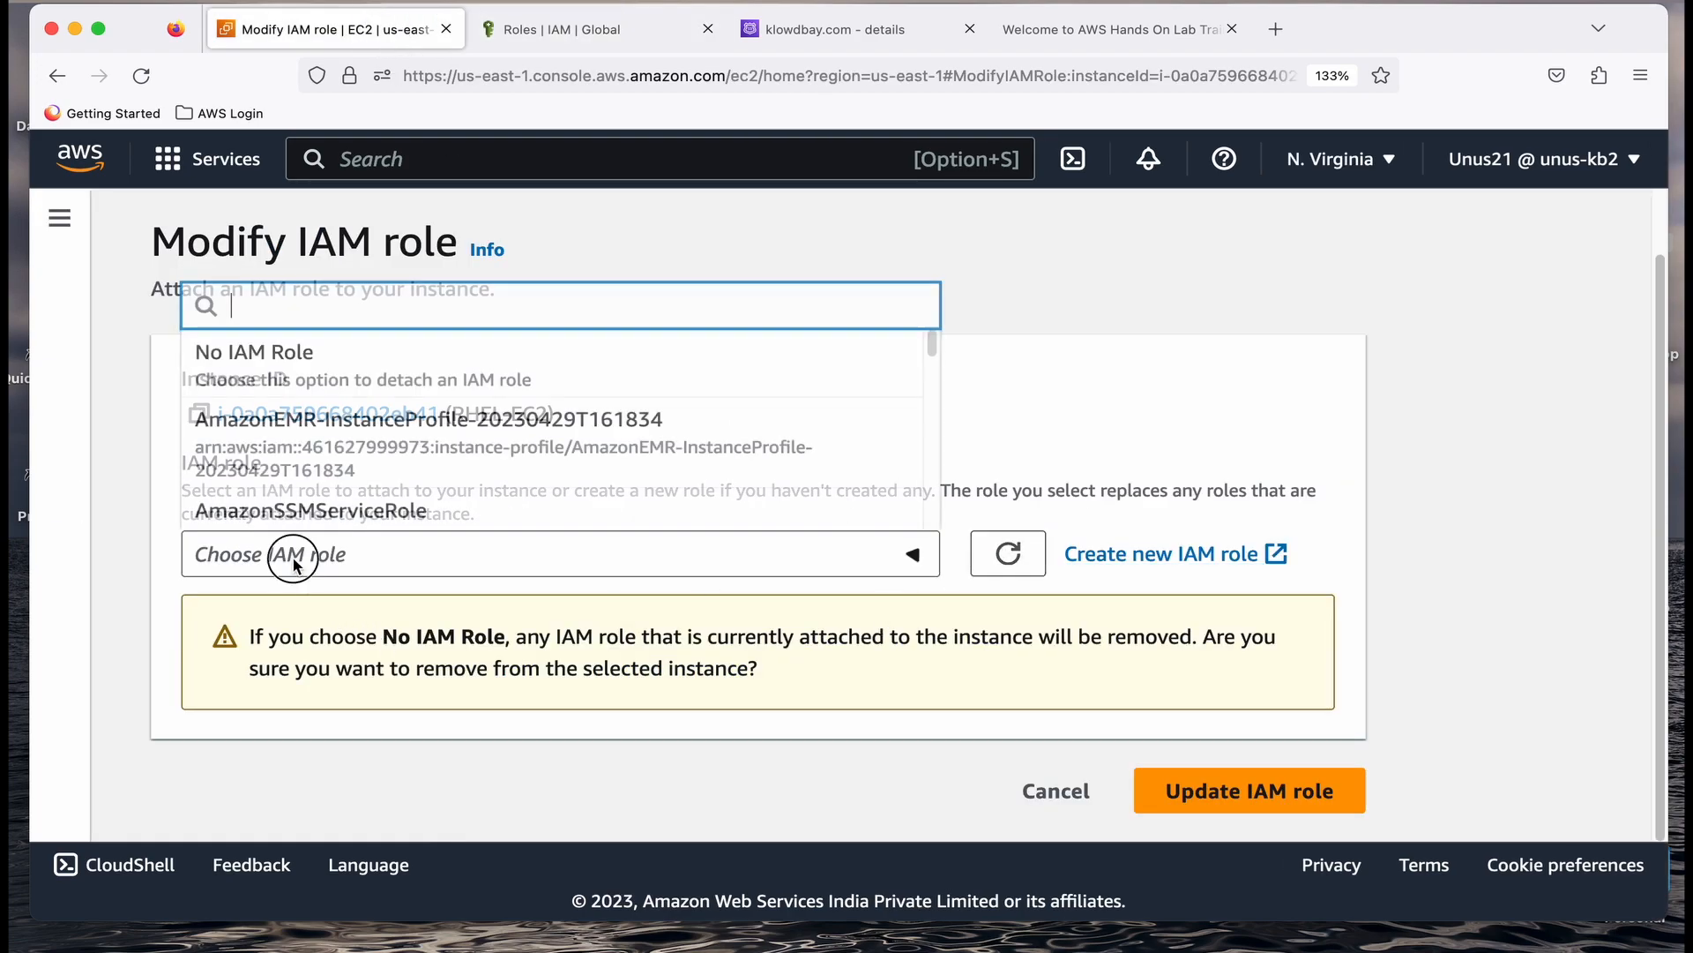
pyautogui.write('RHEL')
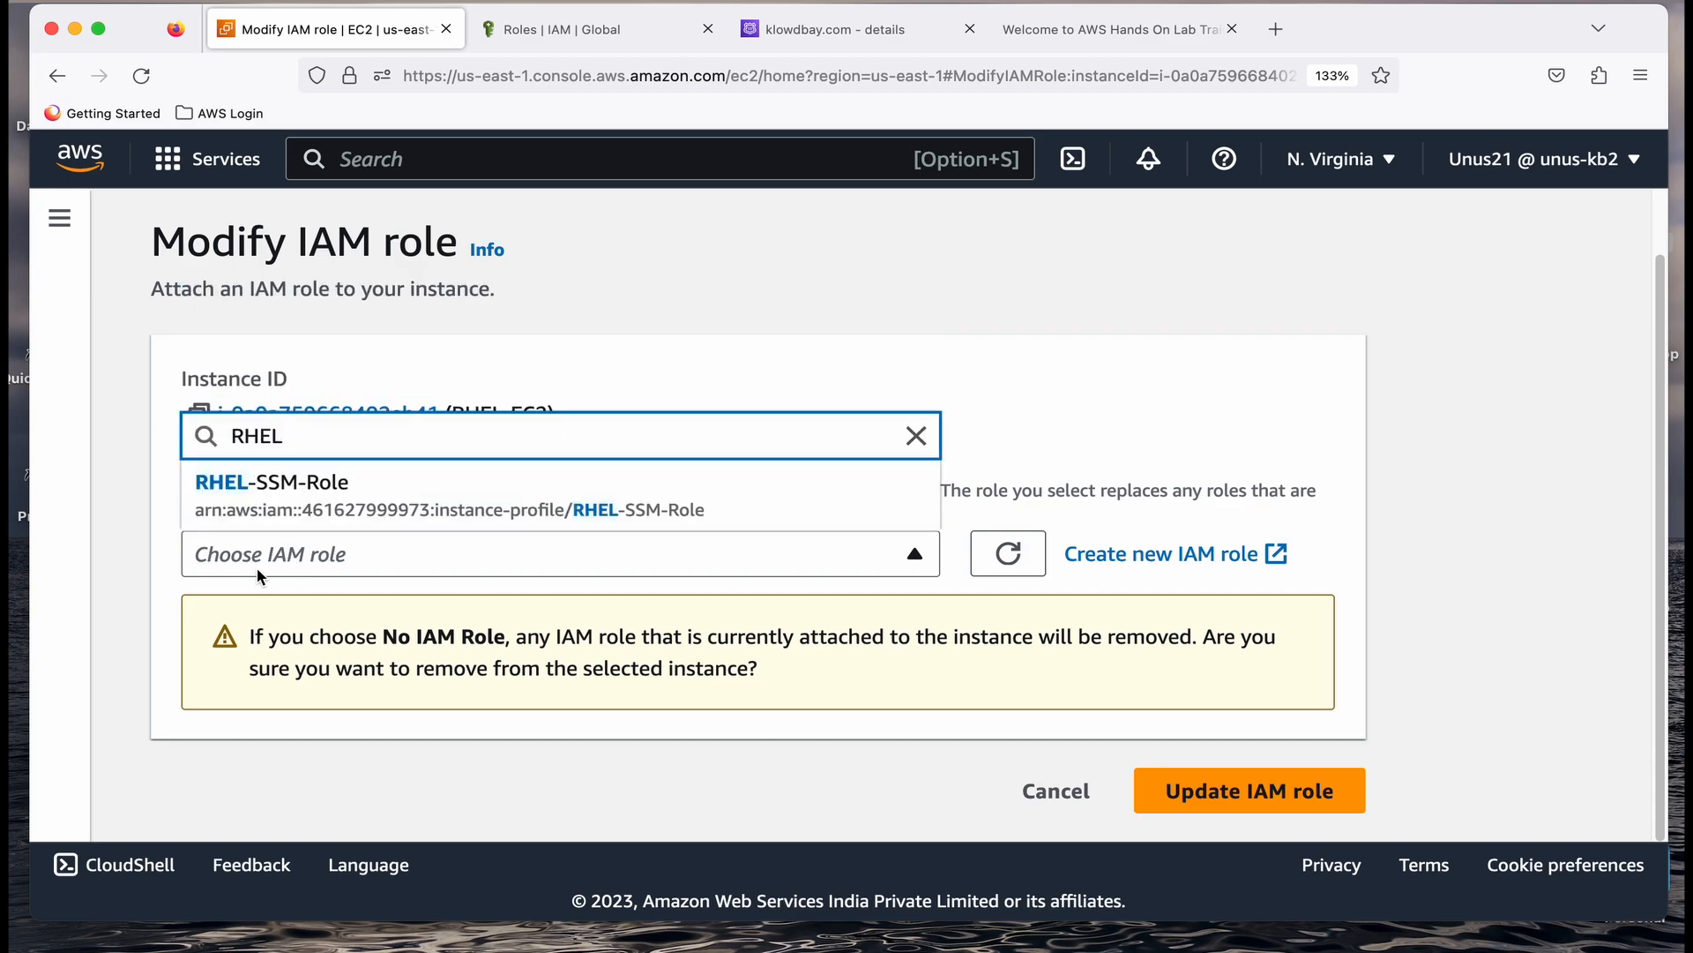
pyautogui.click(265, 484)
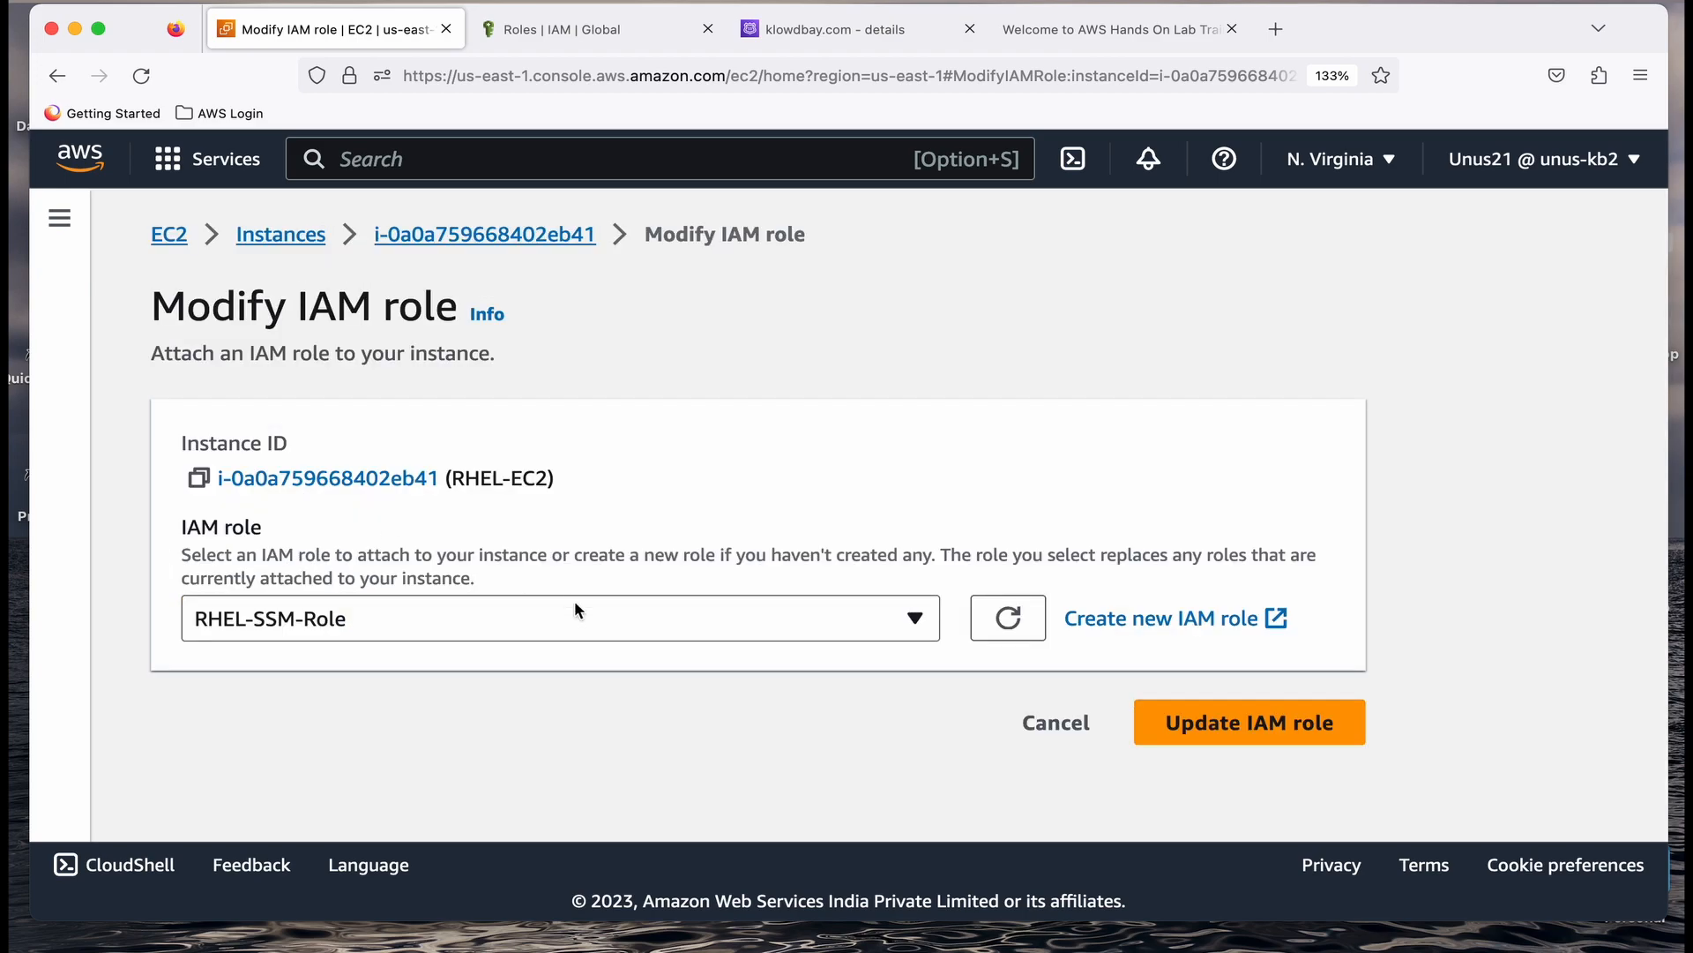
pyautogui.click(1234, 723)
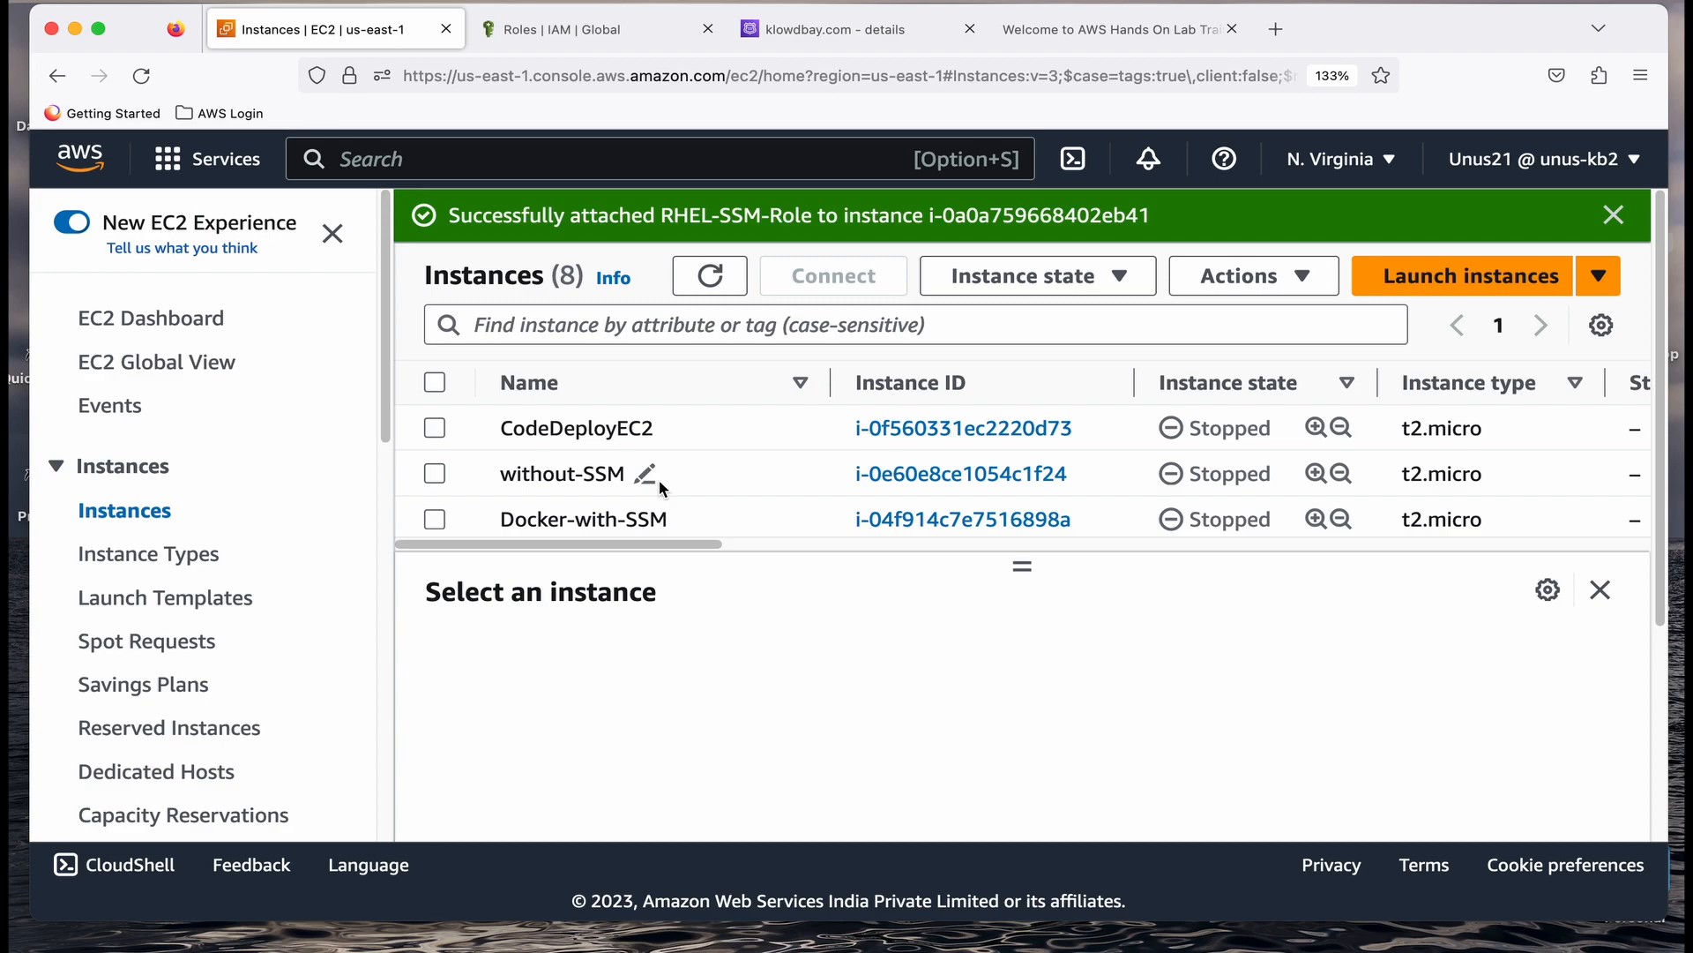
# Open the SSH client connection details of the RHEL-EC2 instance and copy the example ssh command.
pyautogui.scroll(-3, 892, 445)
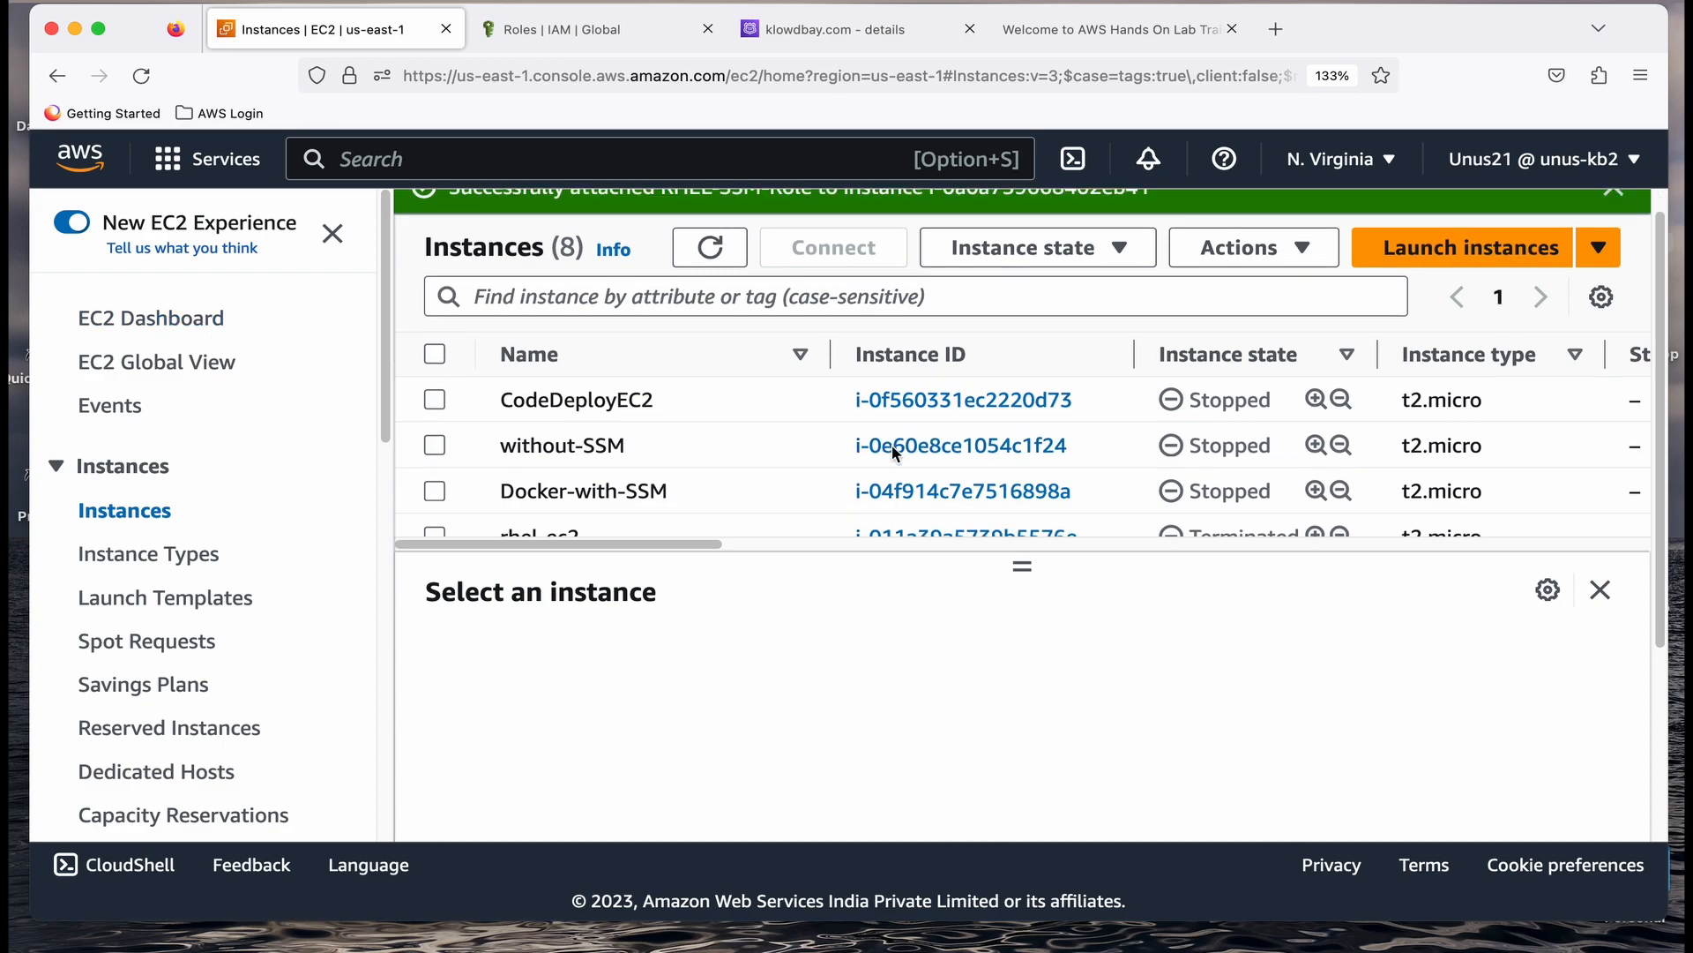
pyautogui.scroll(-3, 944, 480)
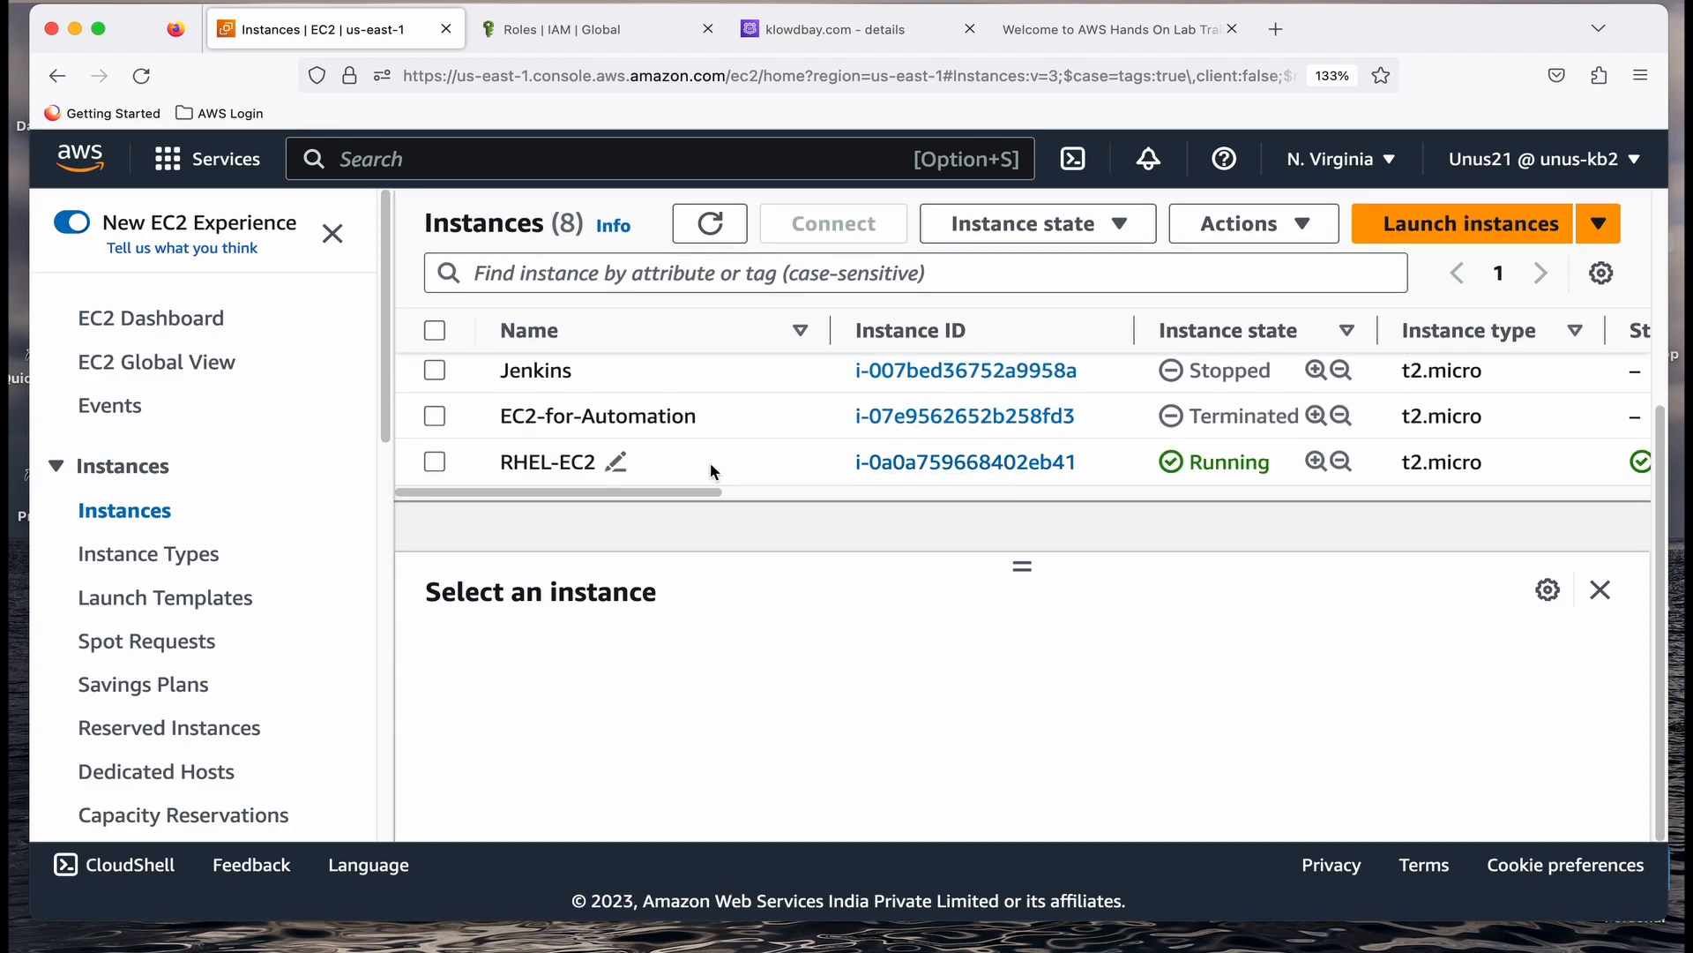
pyautogui.click(958, 465)
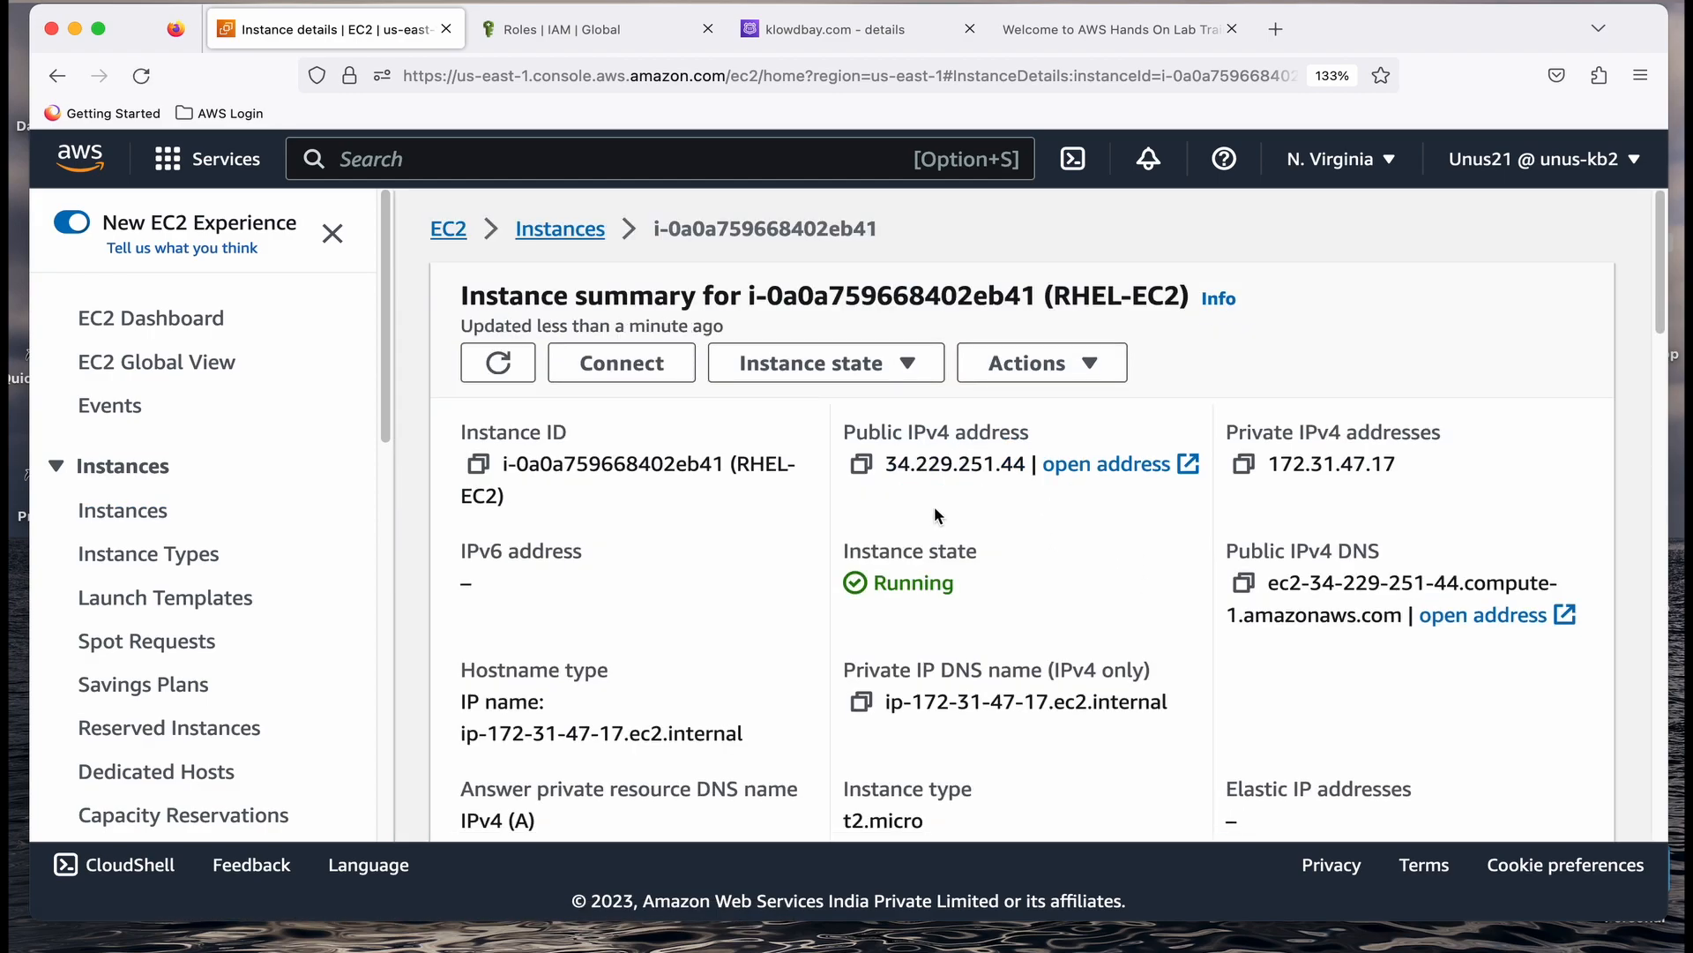
pyautogui.click(622, 363)
pyautogui.click(746, 441)
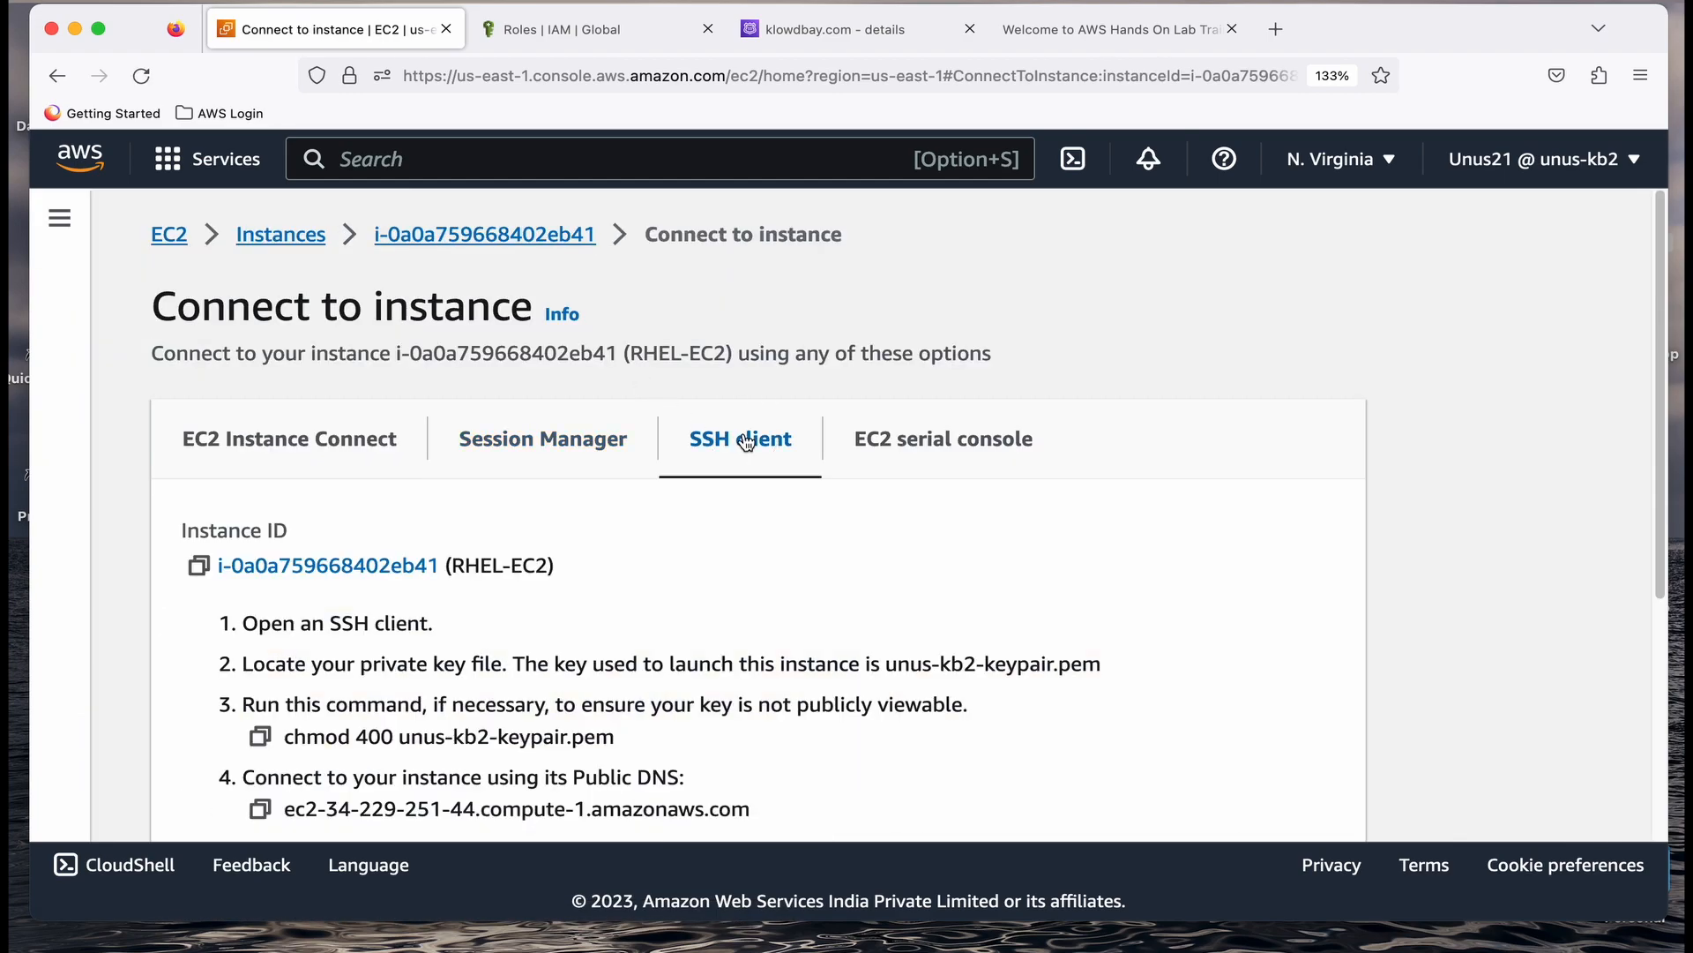
pyautogui.scroll(-5, 746, 441)
pyautogui.click(199, 573)
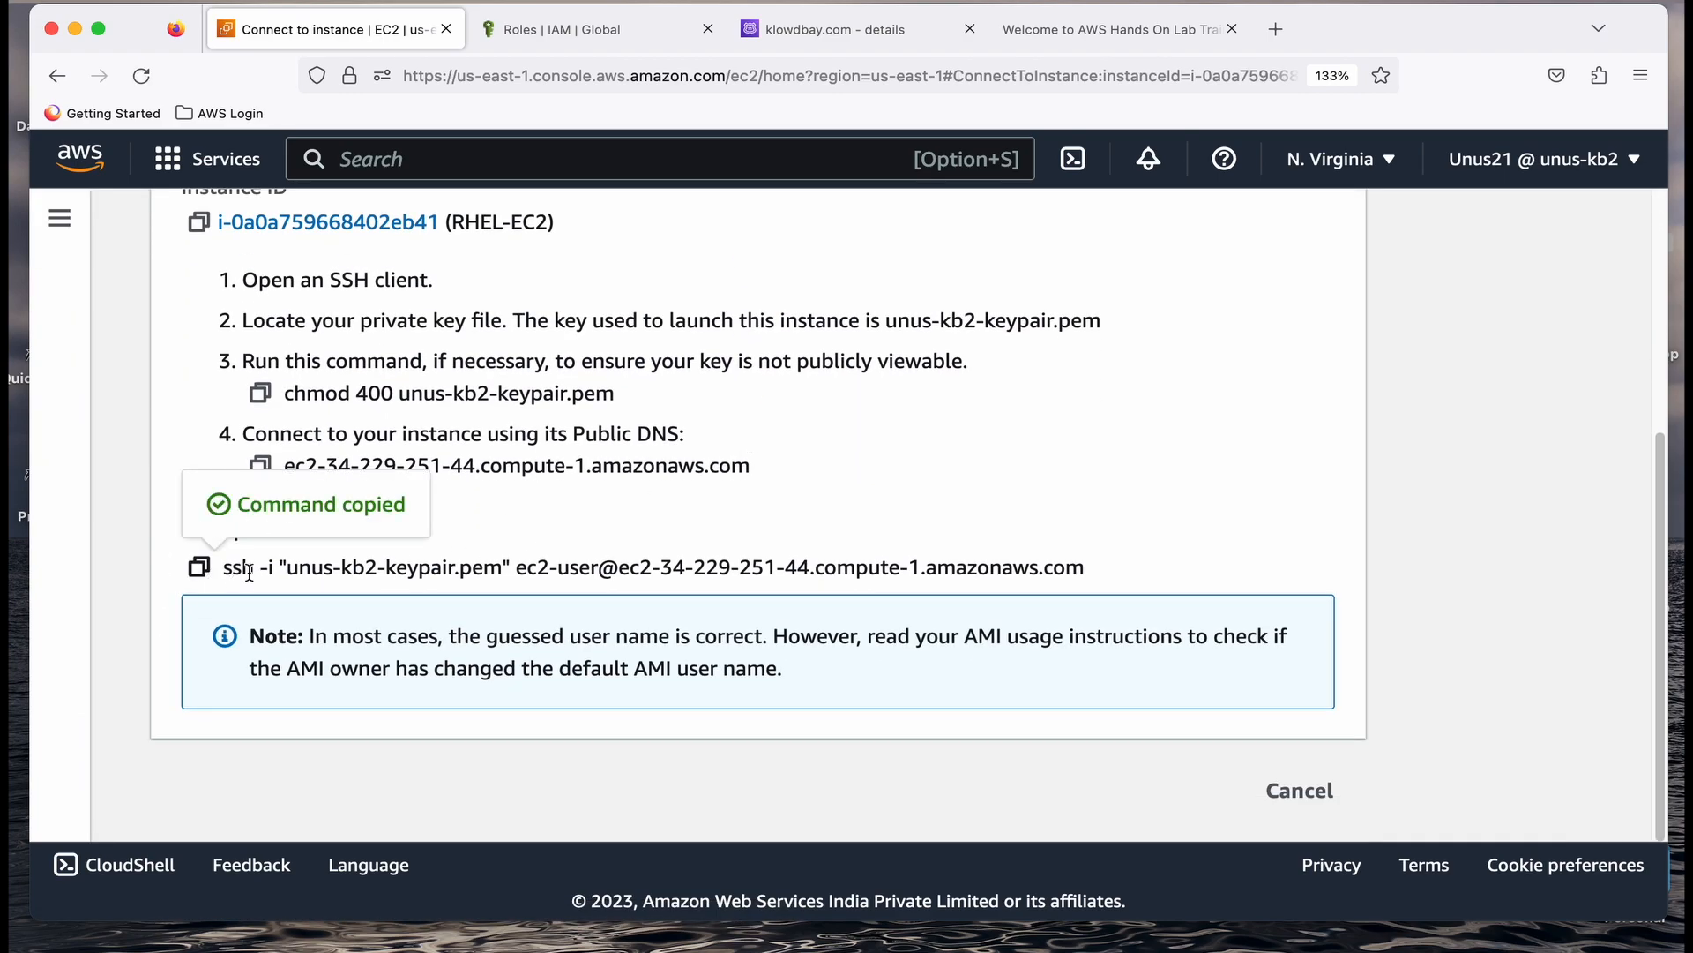
# Switch to Terminal, run the copied ssh command to connect to RHEL-EC2 and accept the host key with yes.
pyautogui.moveTo(842, 949)
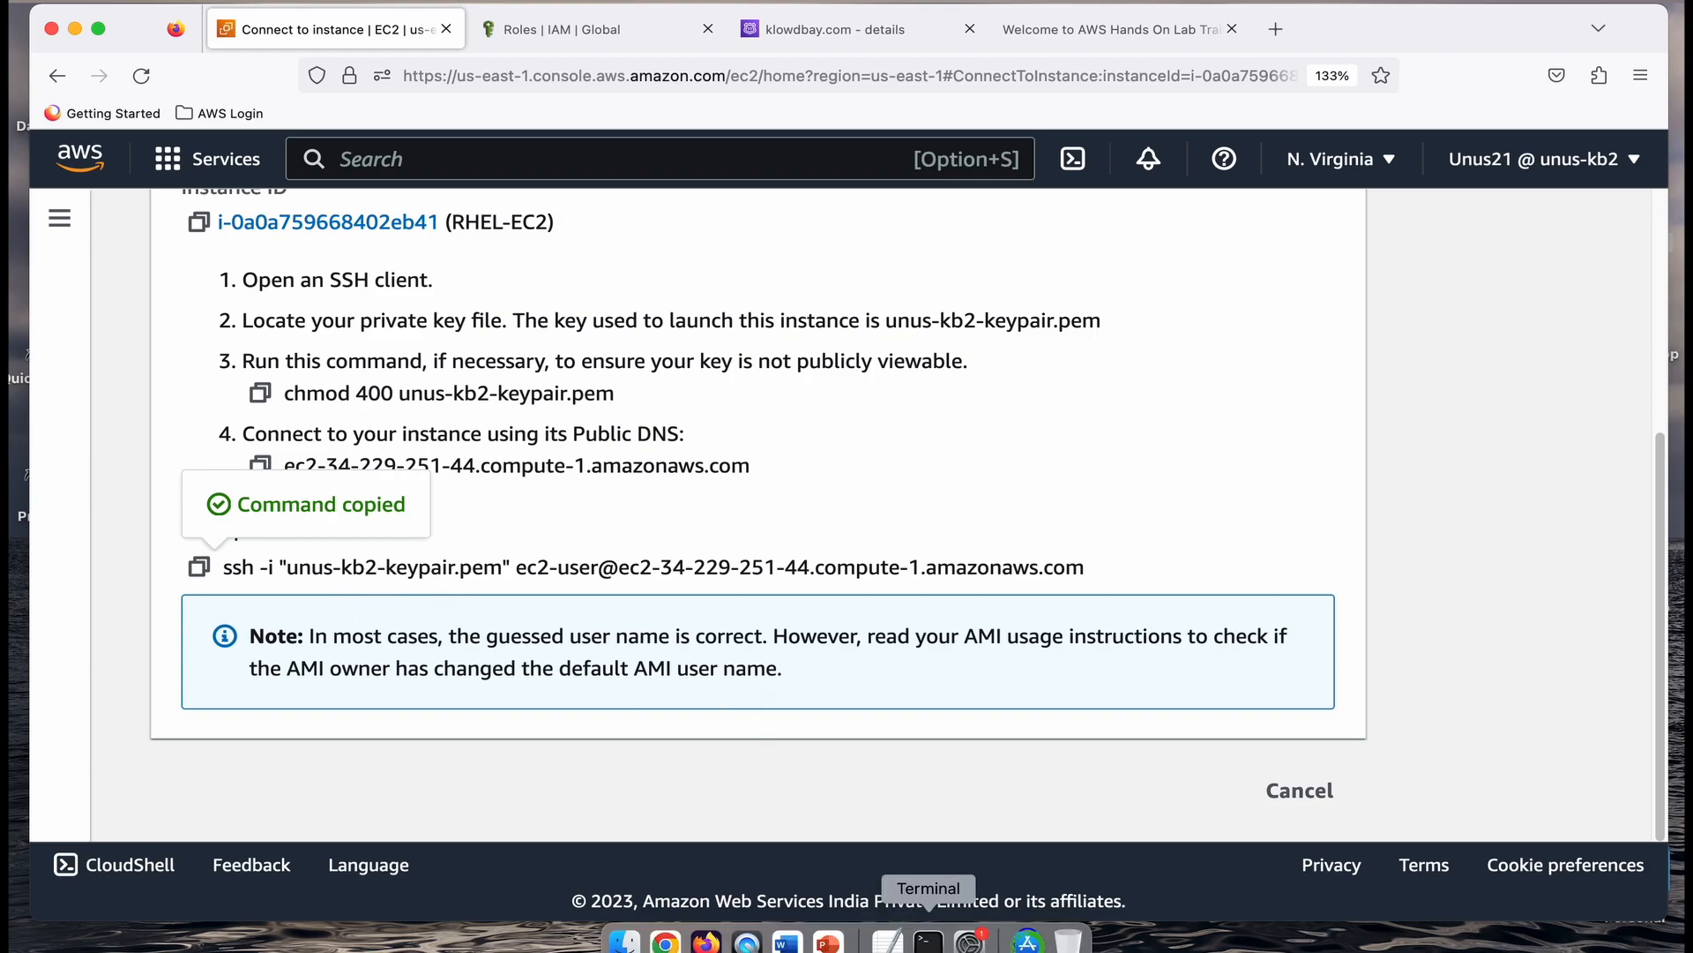
pyautogui.click(921, 937)
pyautogui.rightClick(892, 884)
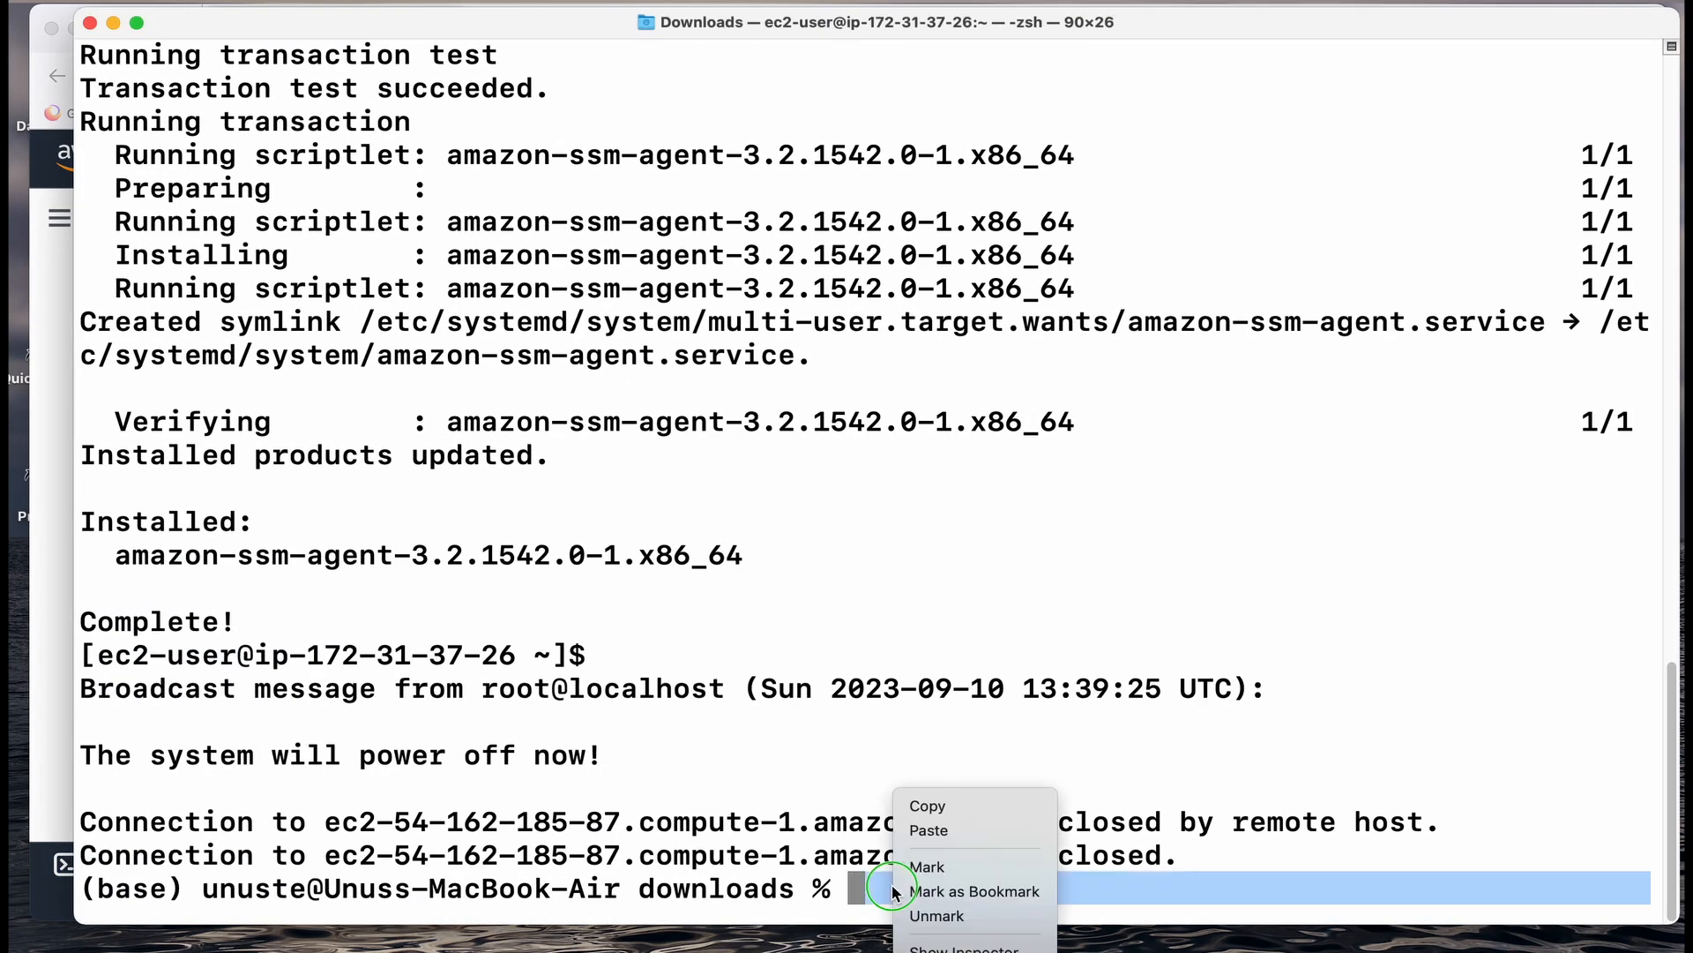
pyautogui.click(942, 836)
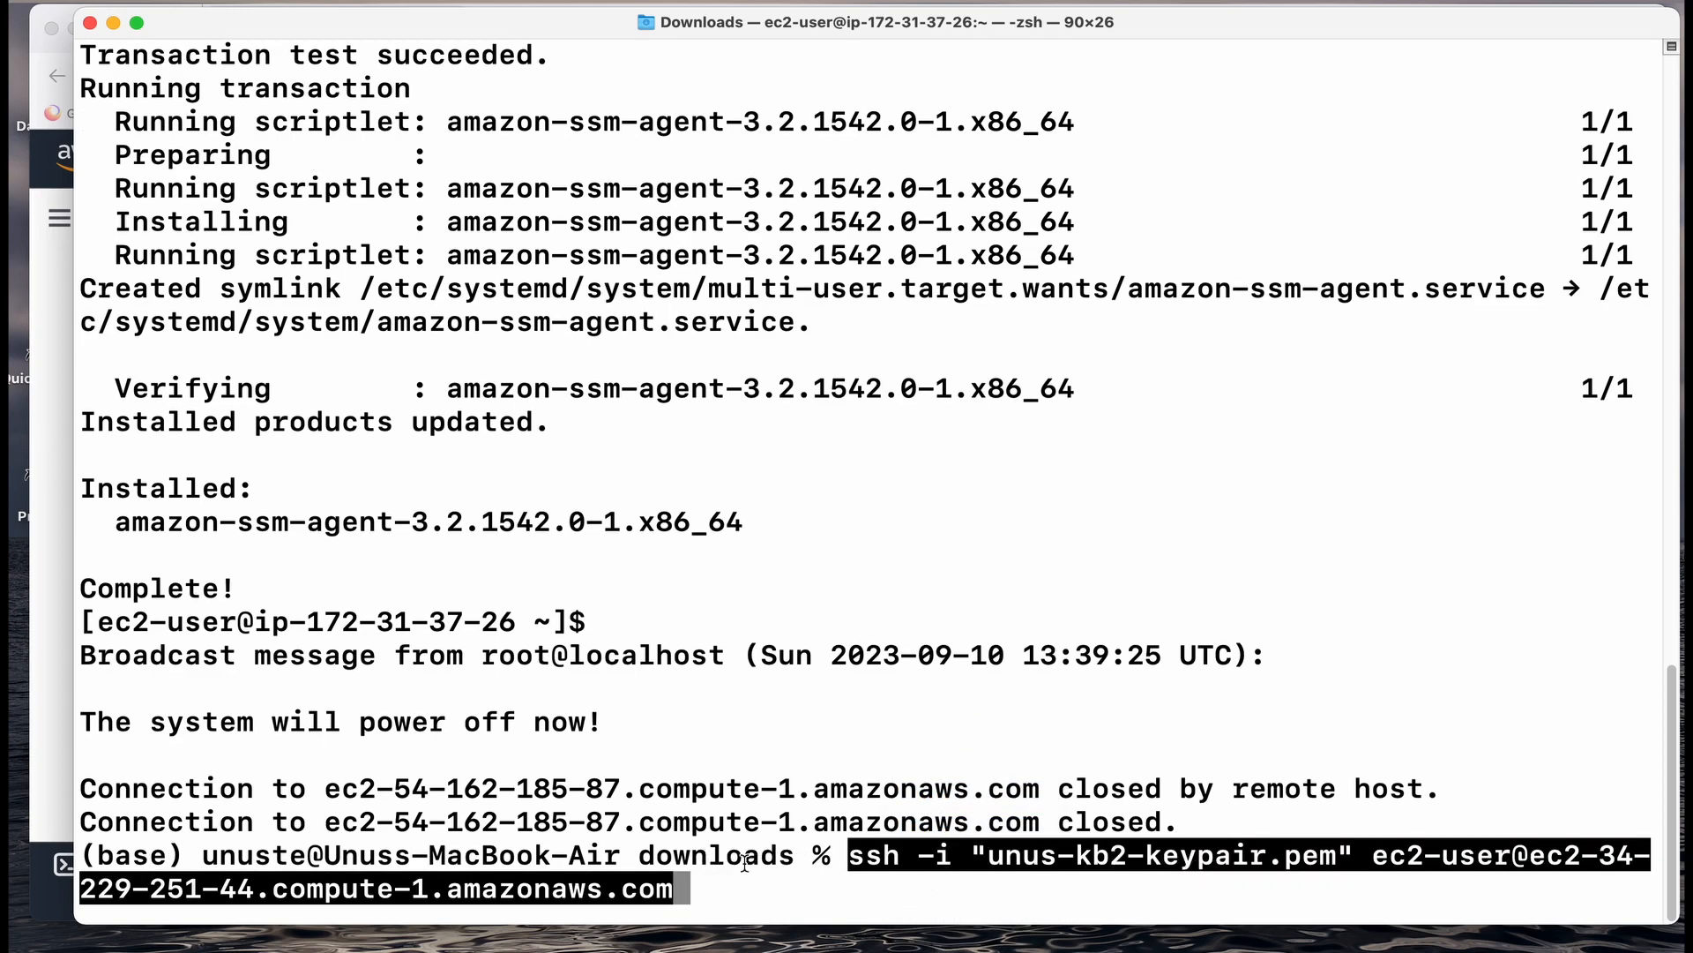
pyautogui.press('Return')
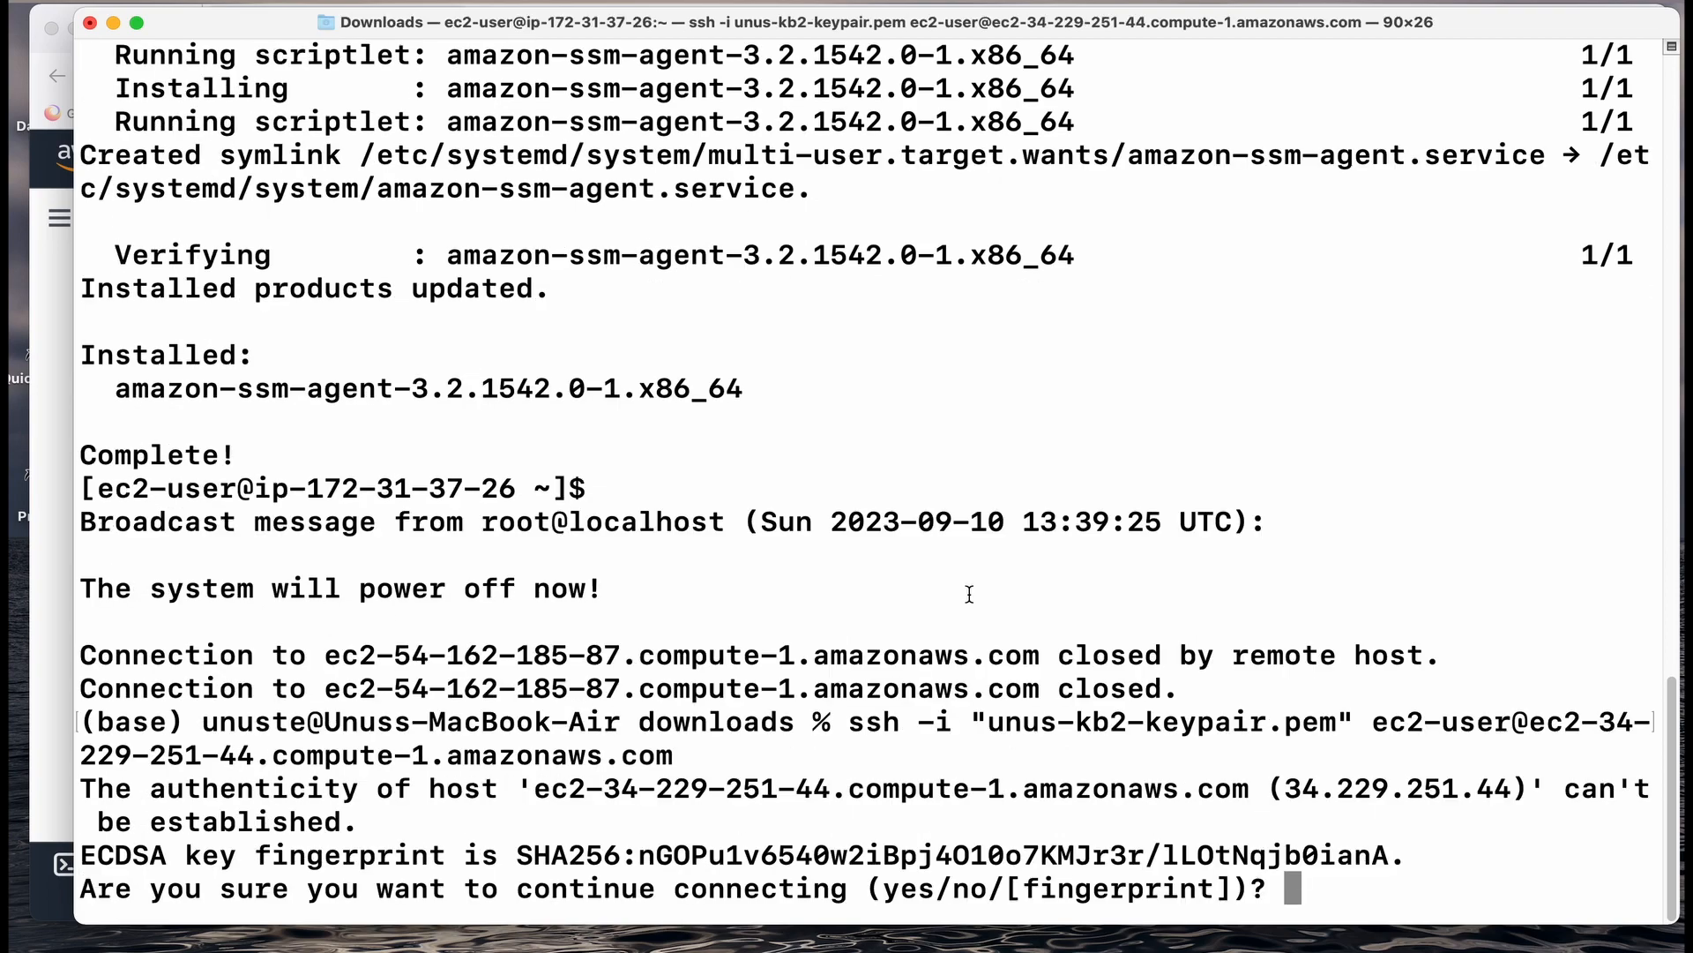
pyautogui.write('yes')
pyautogui.press('Return')
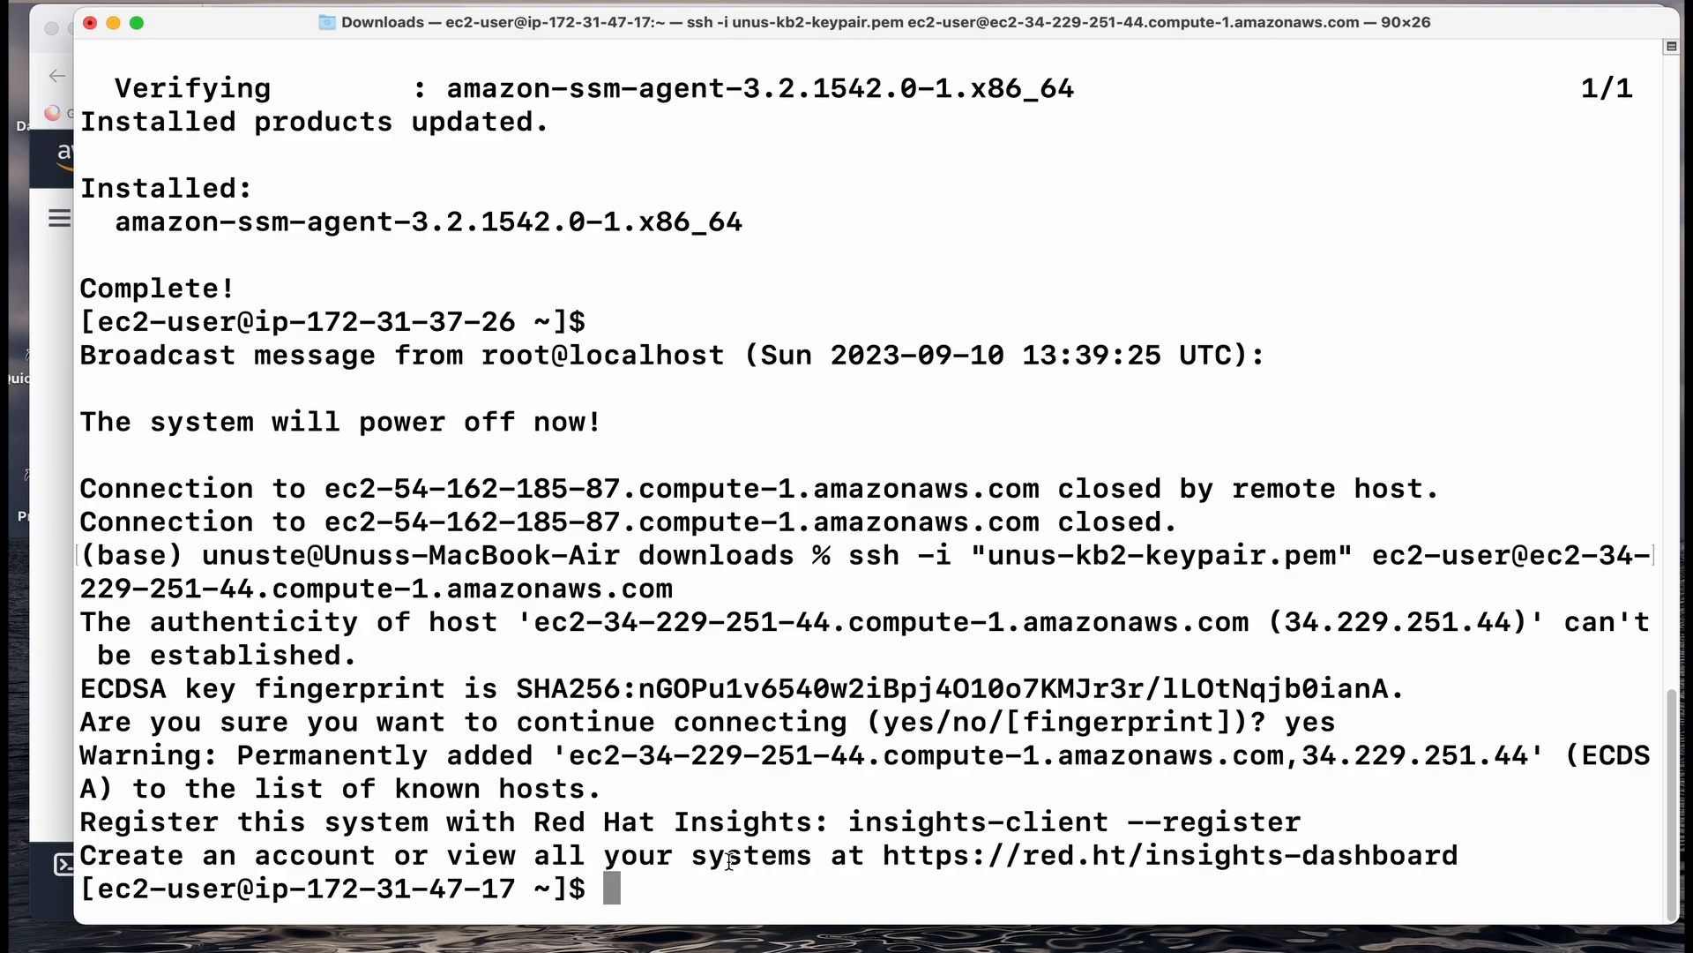
# Try to update all installed packages on the instance by running dnf update -y without sudo.
pyautogui.write('dns')
pyautogui.press('BackSpace')
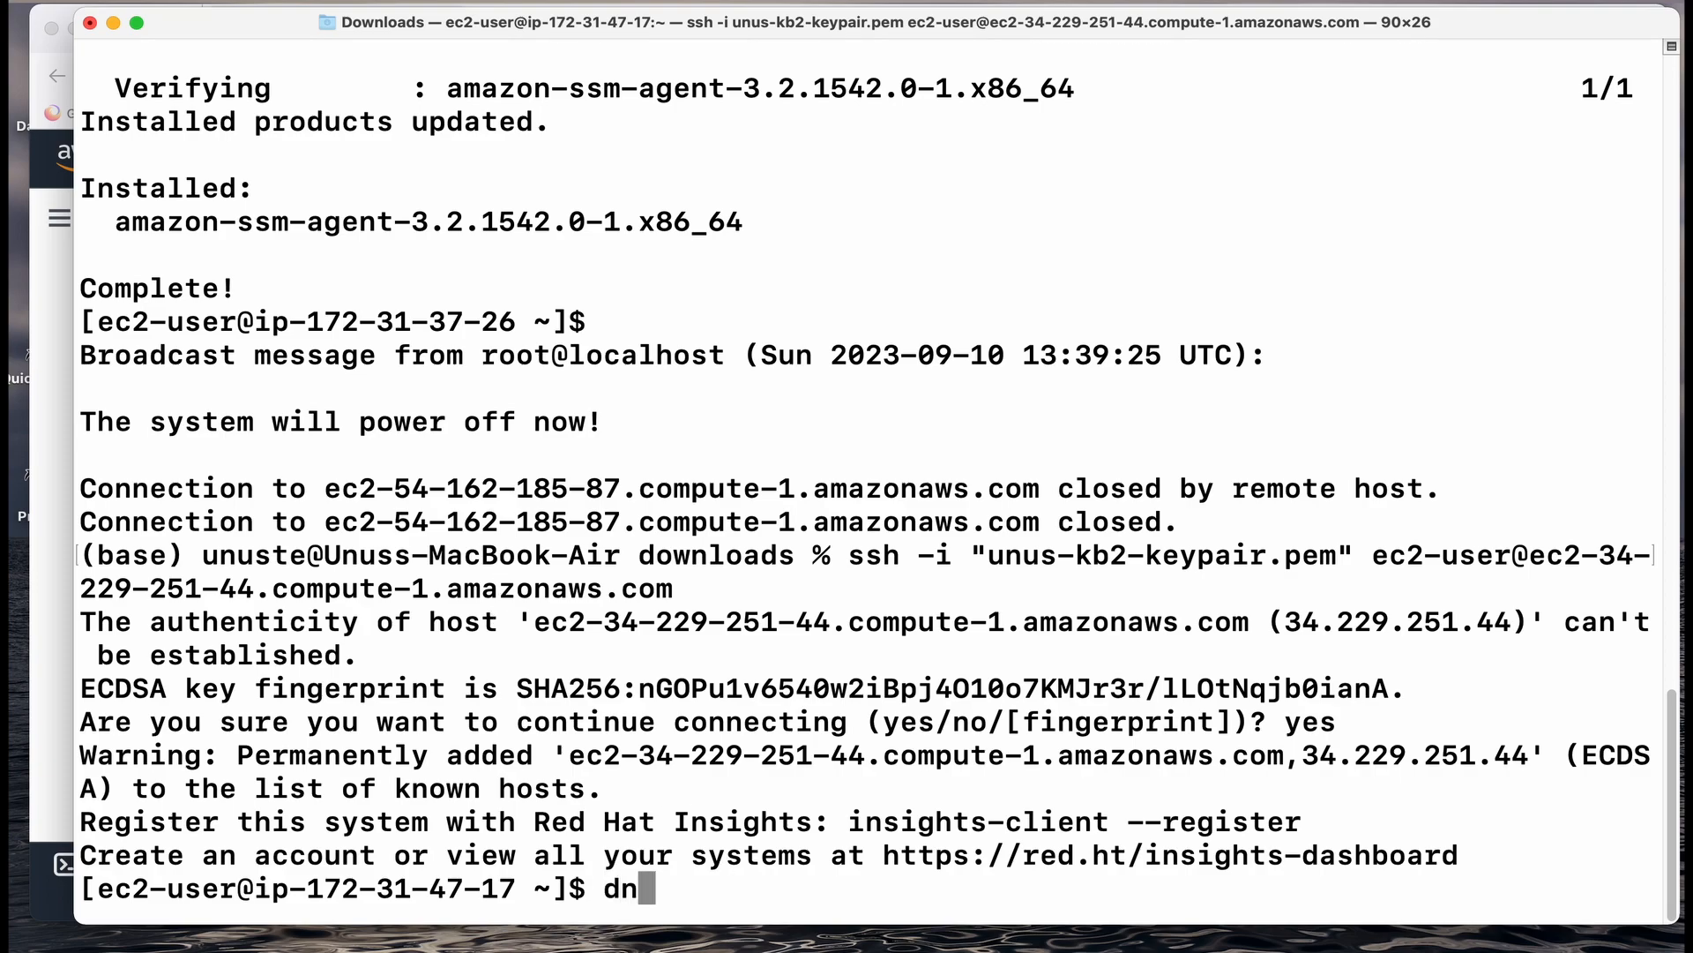
pyautogui.write('f update -y')
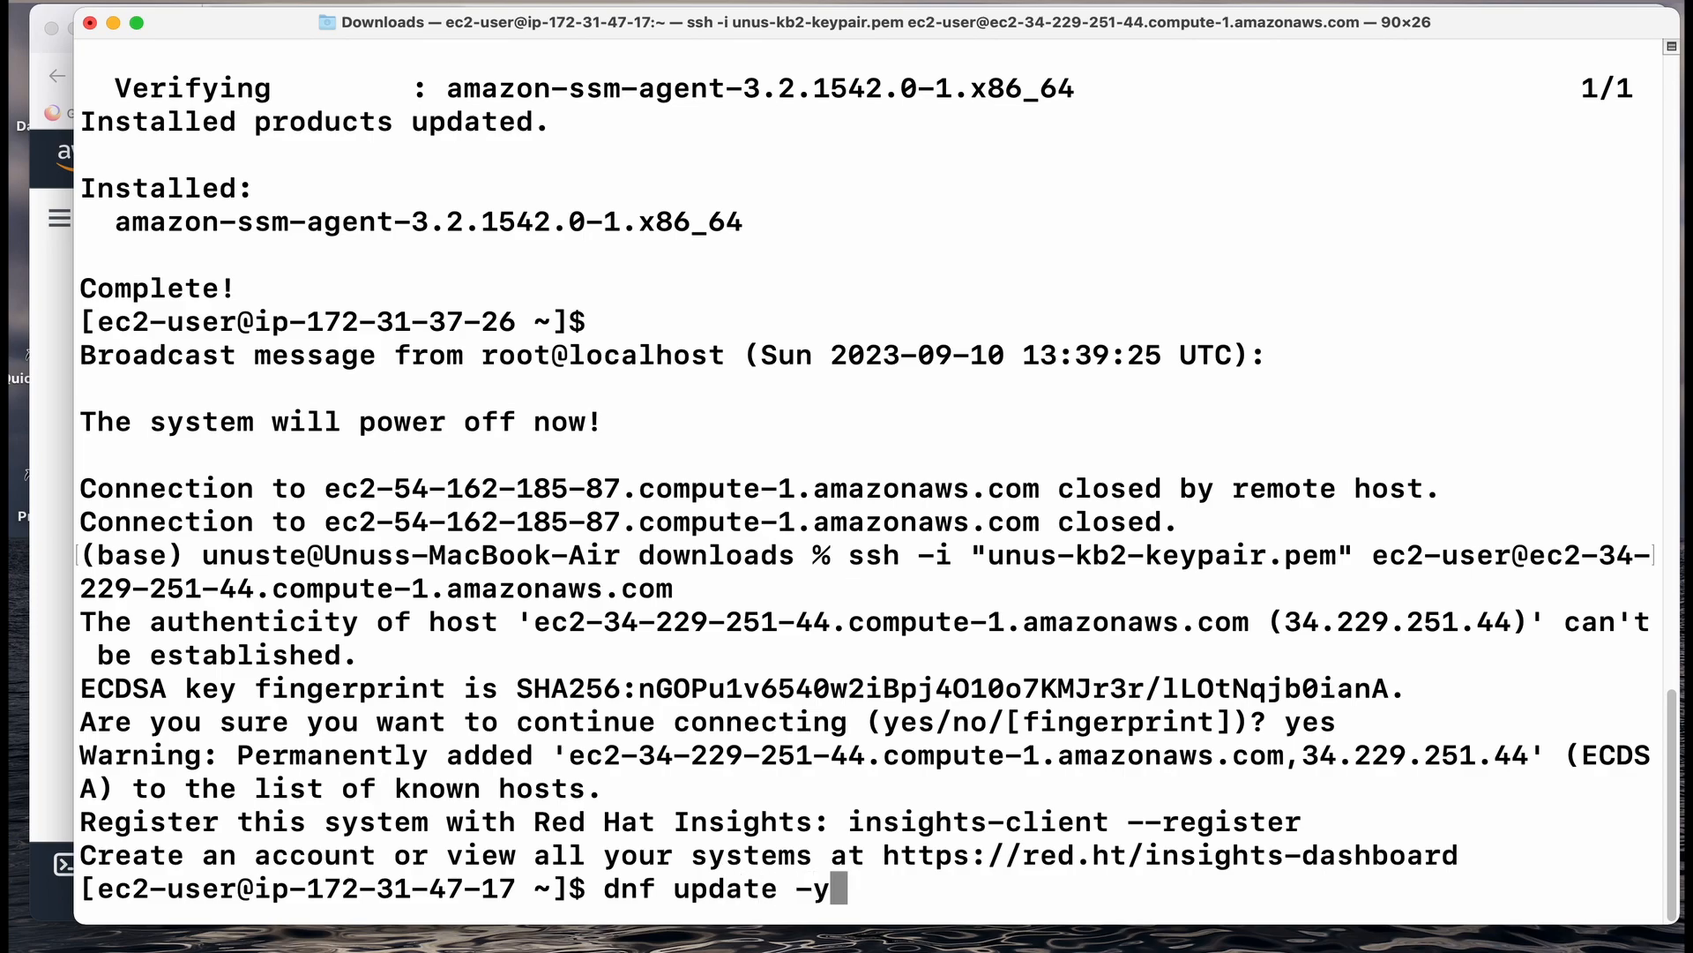
pyautogui.press('Return')
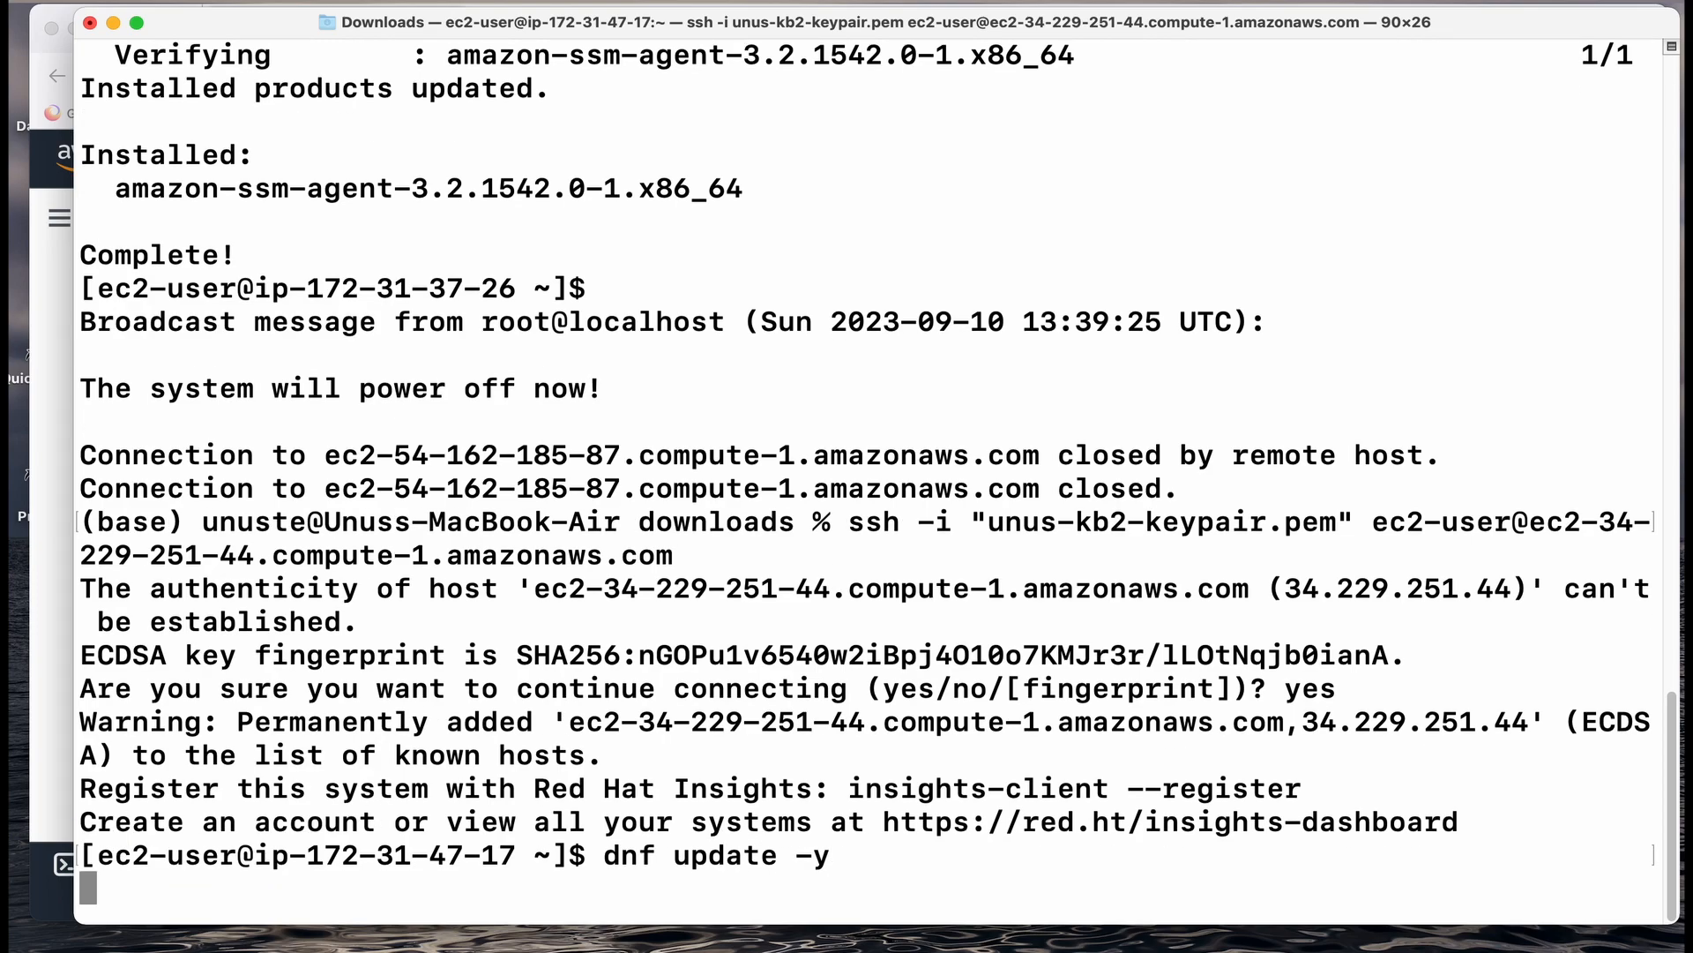
# Recall the dnf update -y command, prefix it with sudo and run it to update the packages.
pyautogui.press('Up')
pyautogui.press('Left')
pyautogui.press('Left')
pyautogui.press('Left')
pyautogui.press('Left')
pyautogui.press('Left')
pyautogui.press('Left')
pyautogui.press('Left')
pyautogui.press('Left')
pyautogui.press('Left')
pyautogui.press('Left')
pyautogui.press('Left')
pyautogui.press('Left')
pyautogui.press('Left')
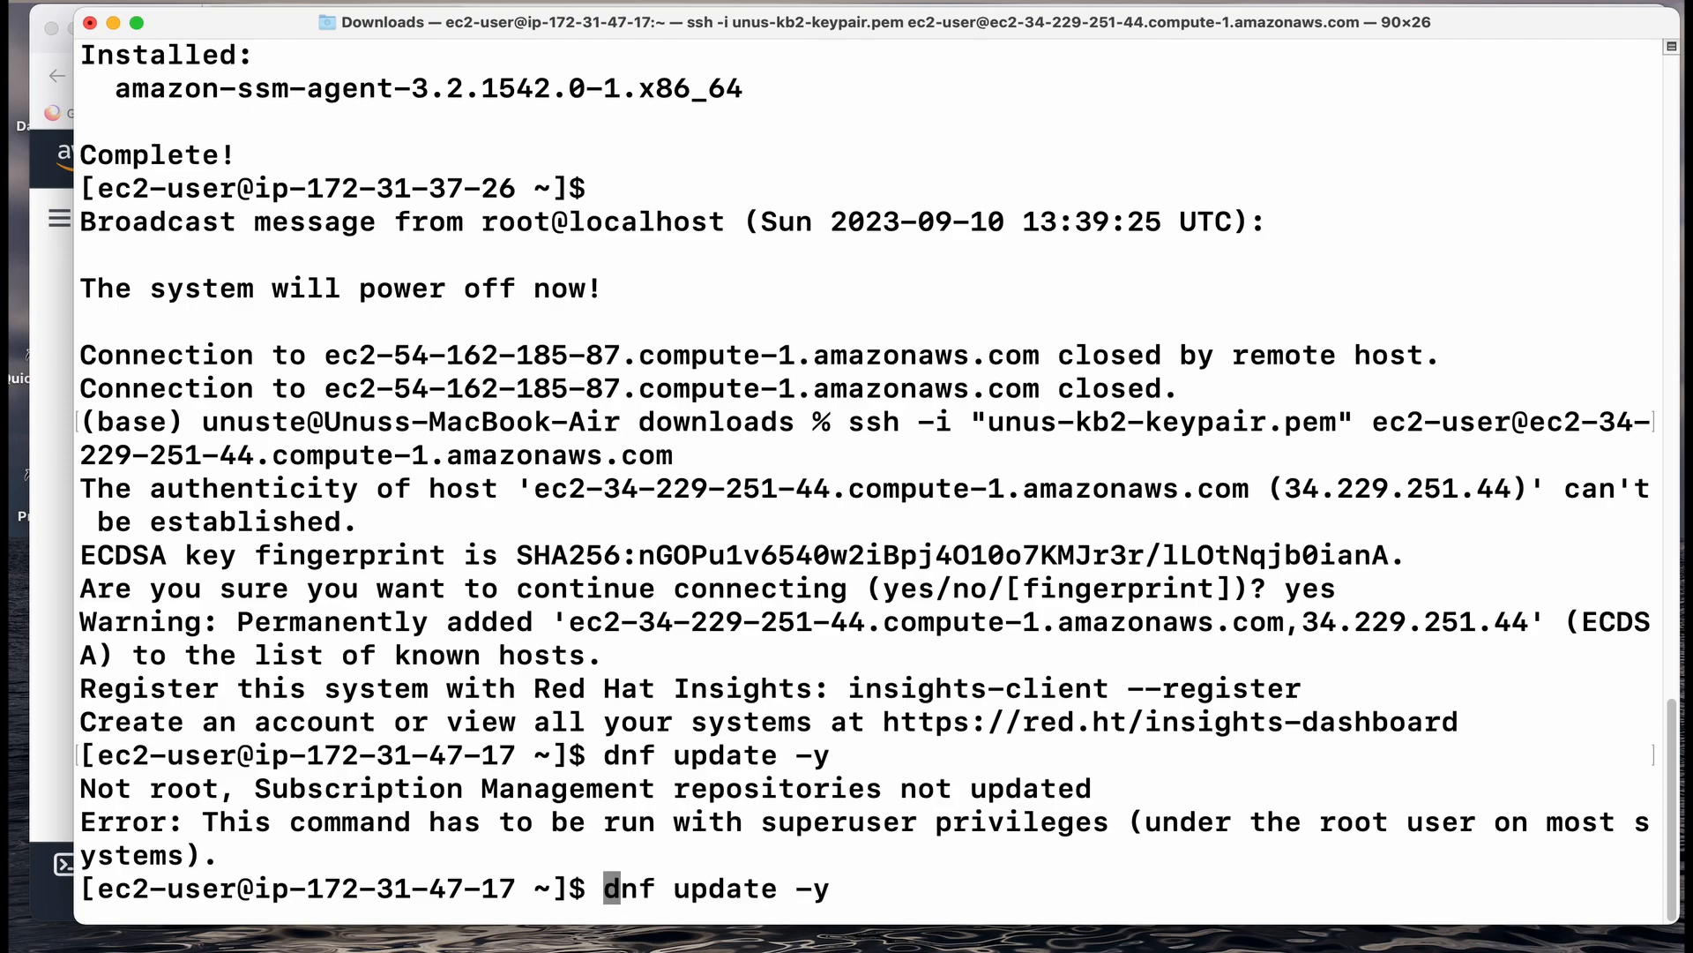
pyautogui.write('sudo')
pyautogui.press('Return')
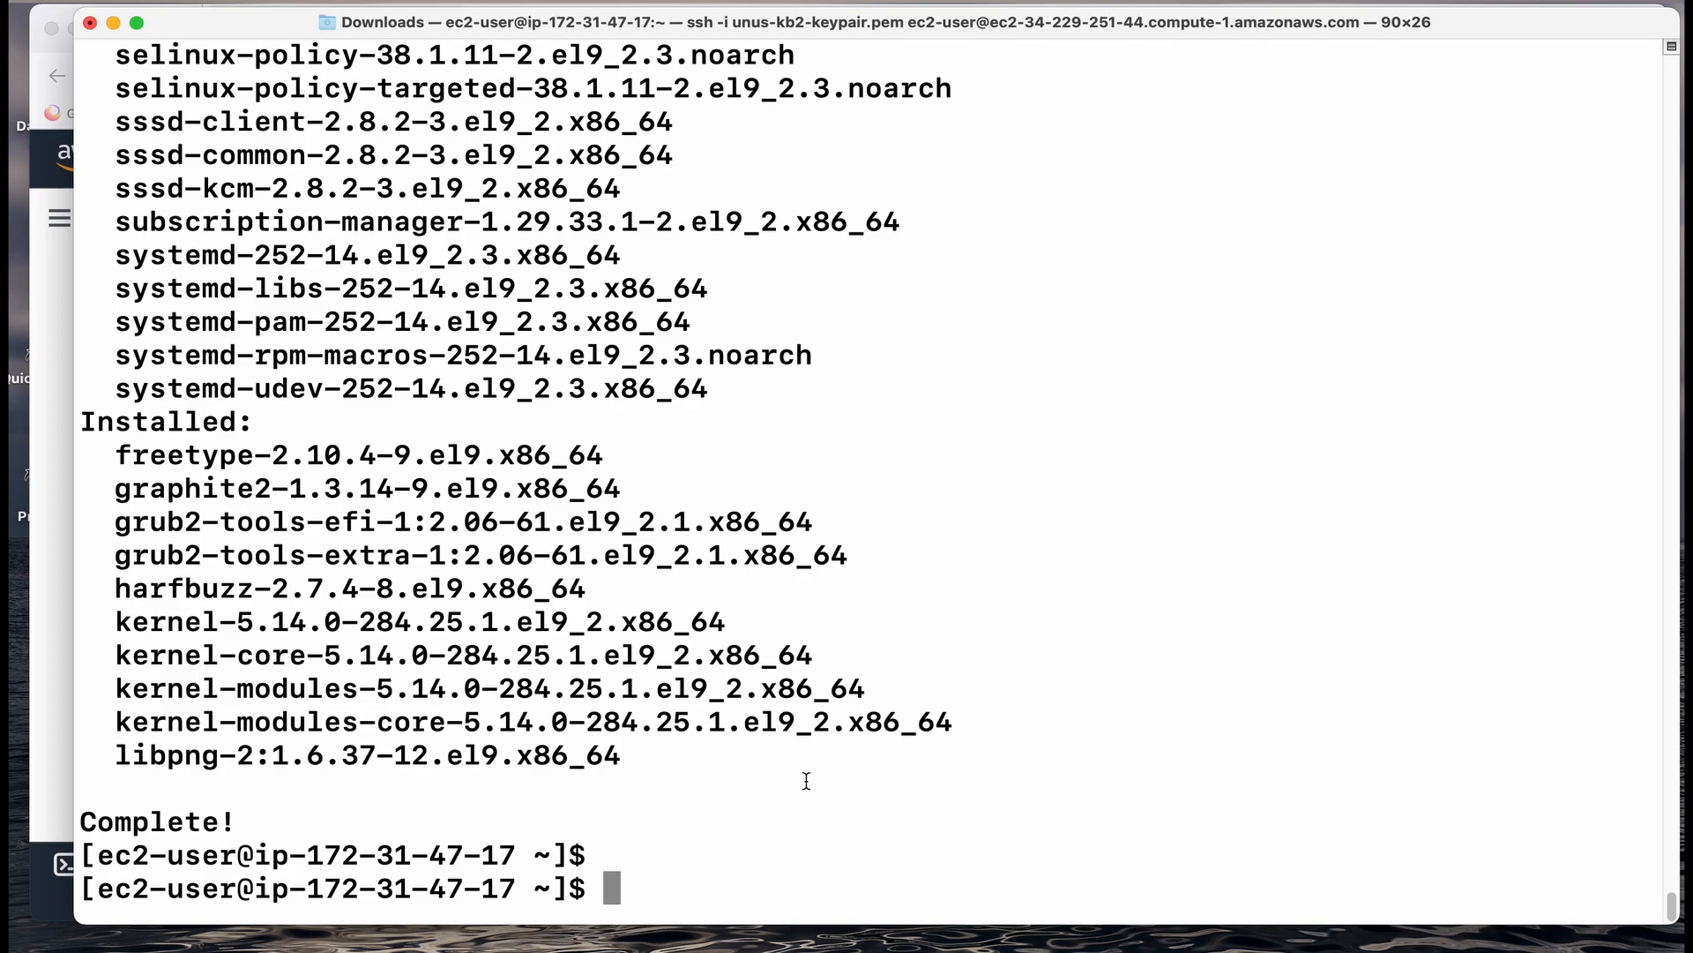
pyautogui.write('sudo')
pyautogui.rightClick(703, 891)
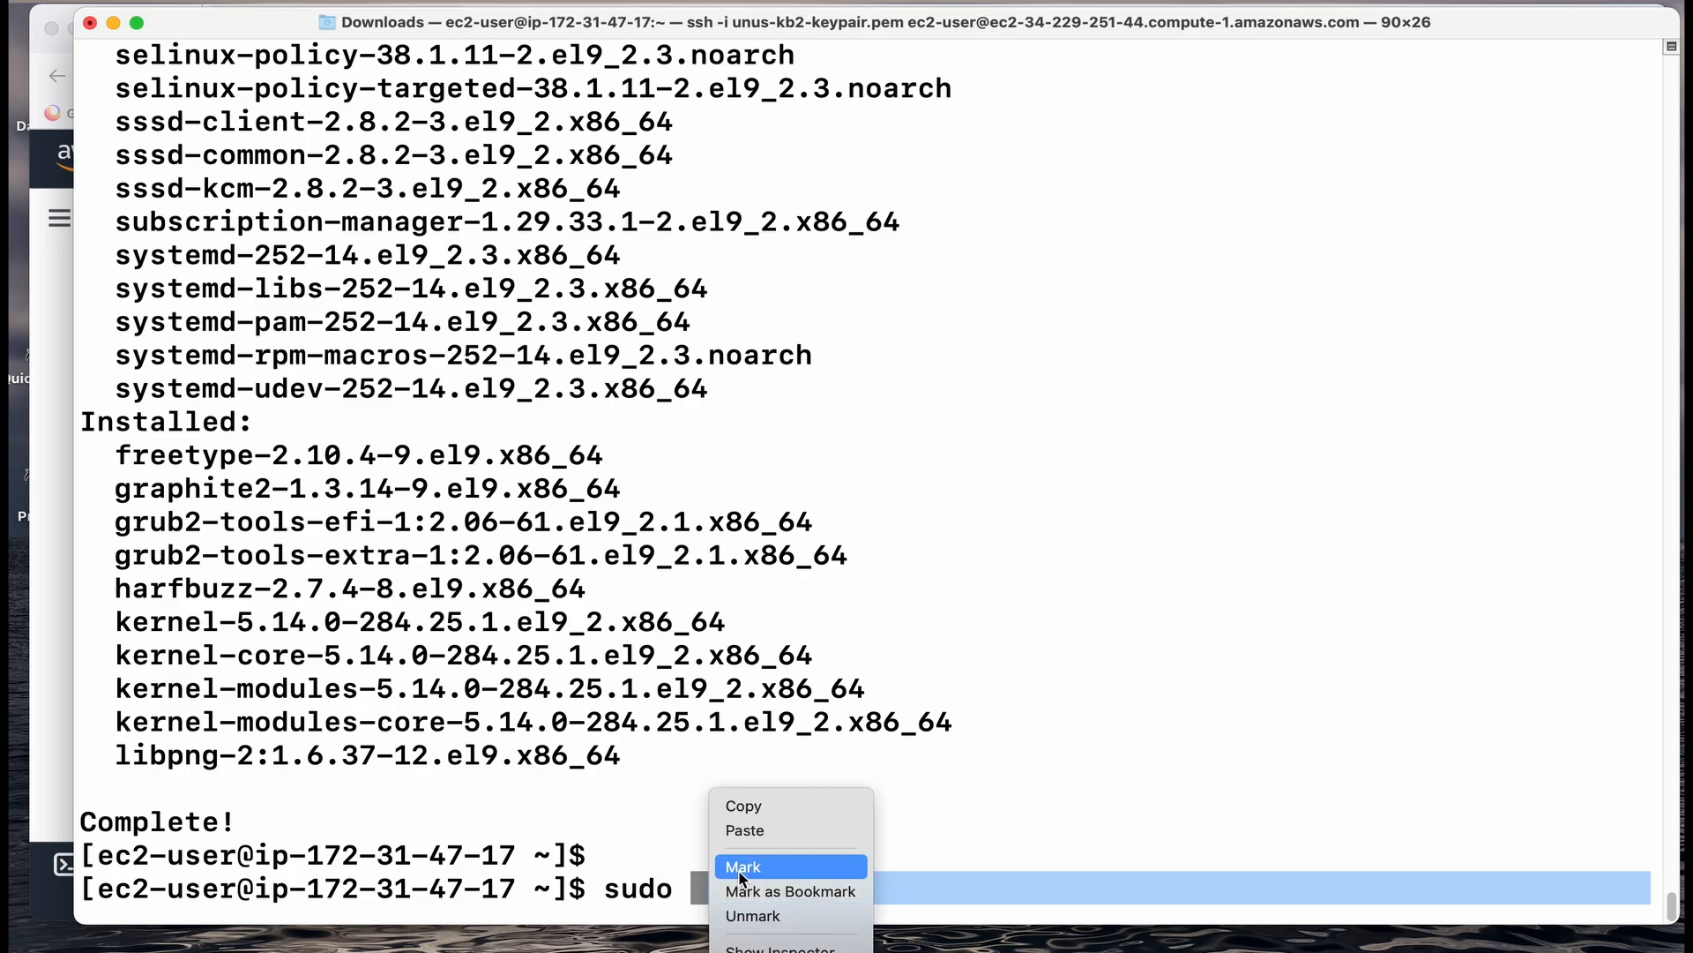
pyautogui.click(745, 831)
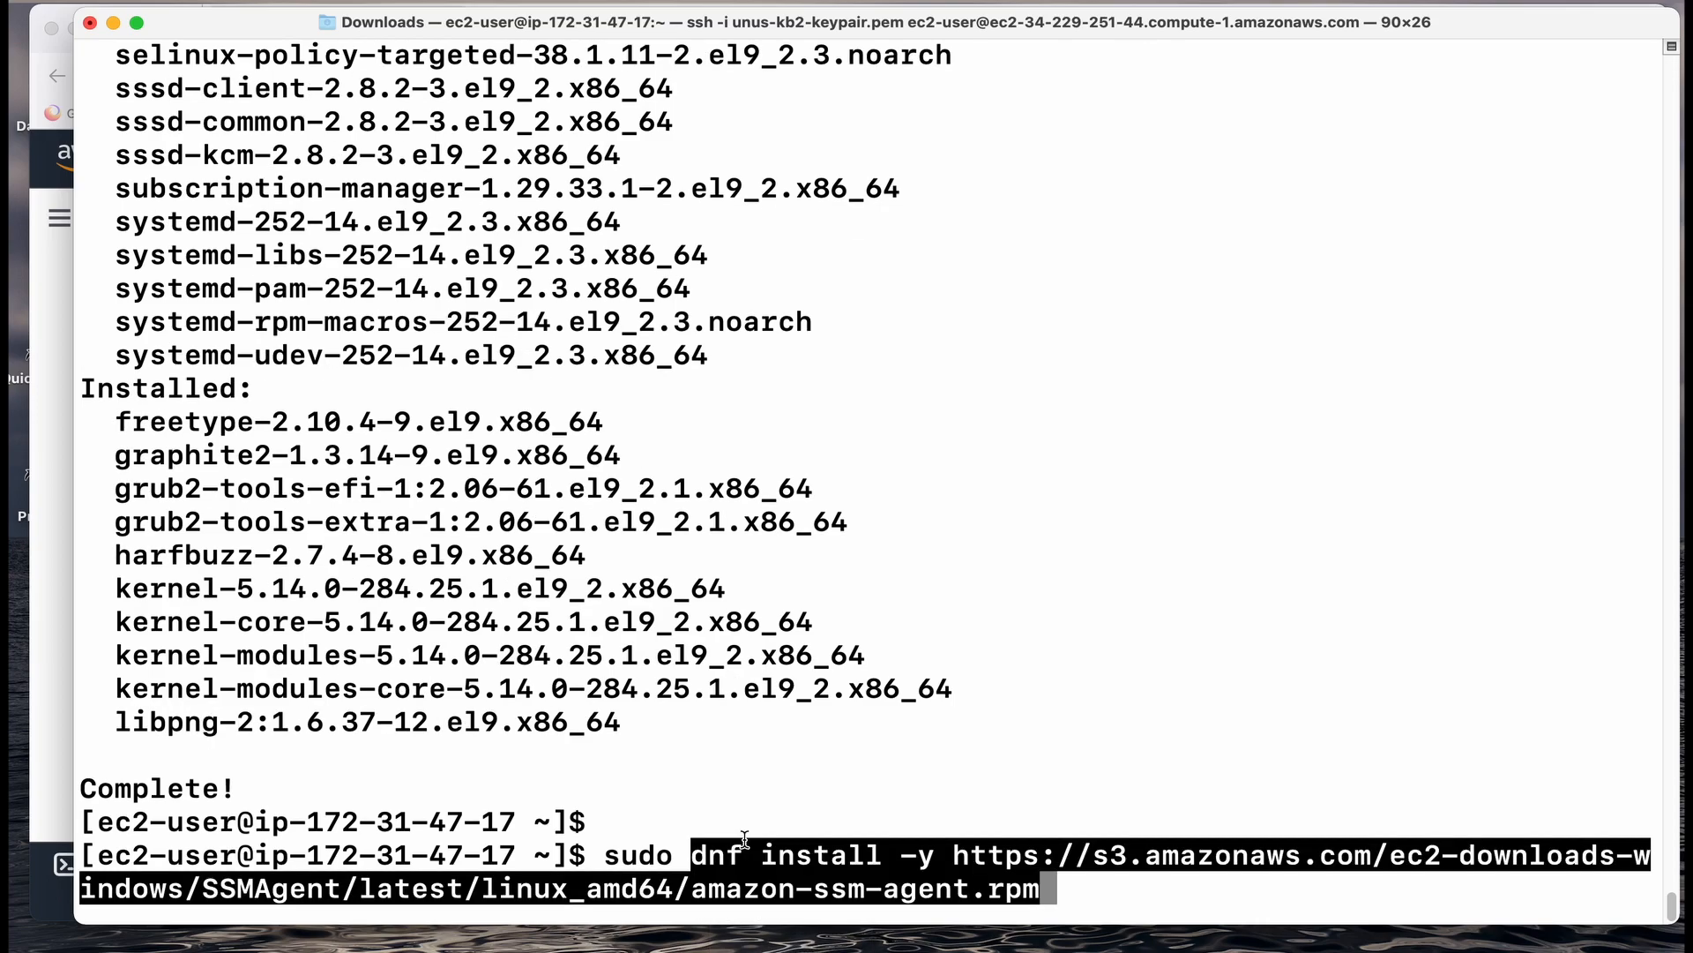
pyautogui.press('Return')
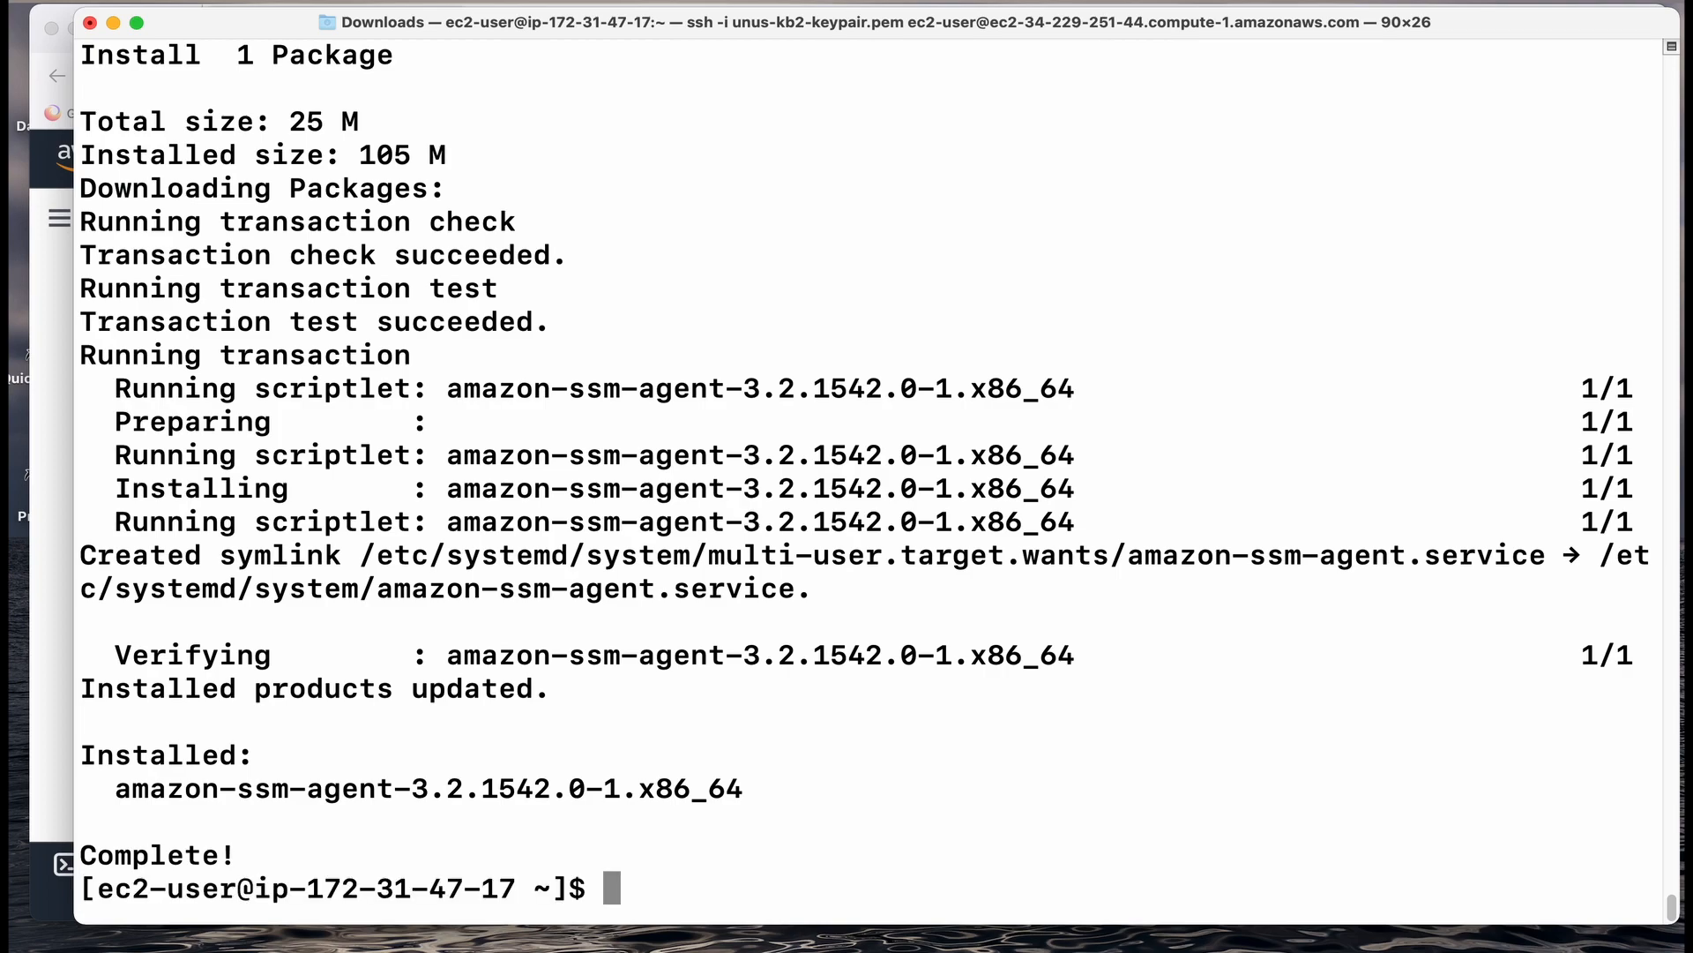
pyautogui.press('Return')
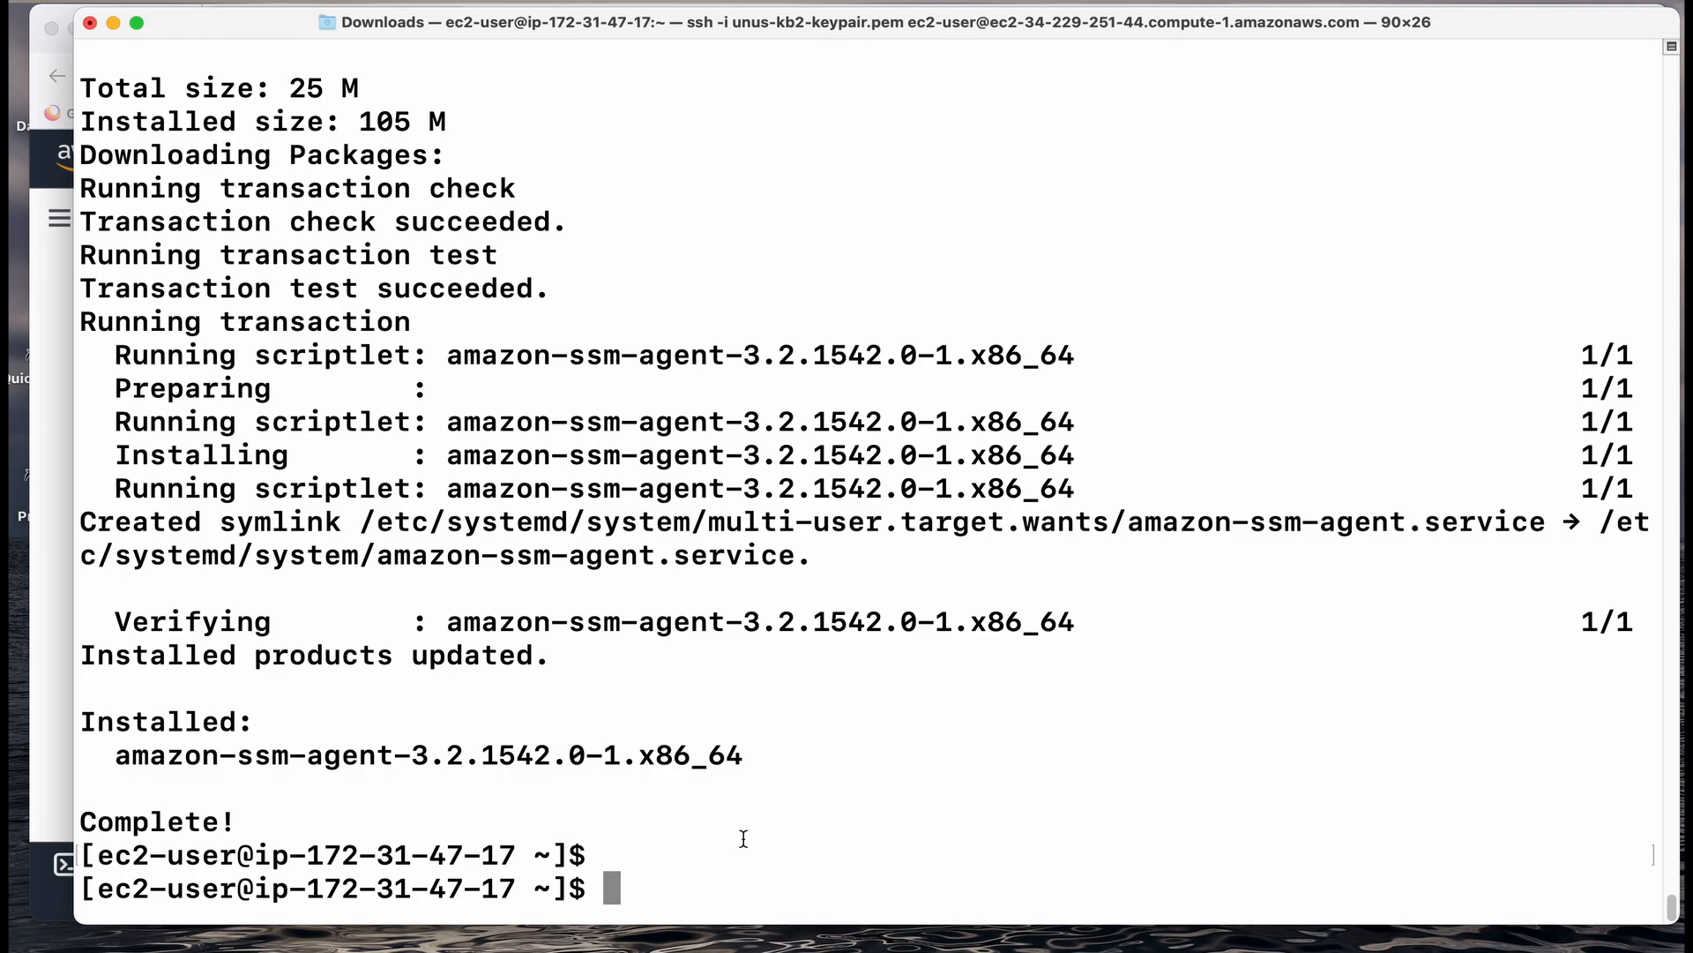
# Minimize Terminal and, in the browser's EC2 connection page, connect to RHEL-EC2 through Session Manager.
pyautogui.click(112, 23)
pyautogui.scroll(5, 531, 448)
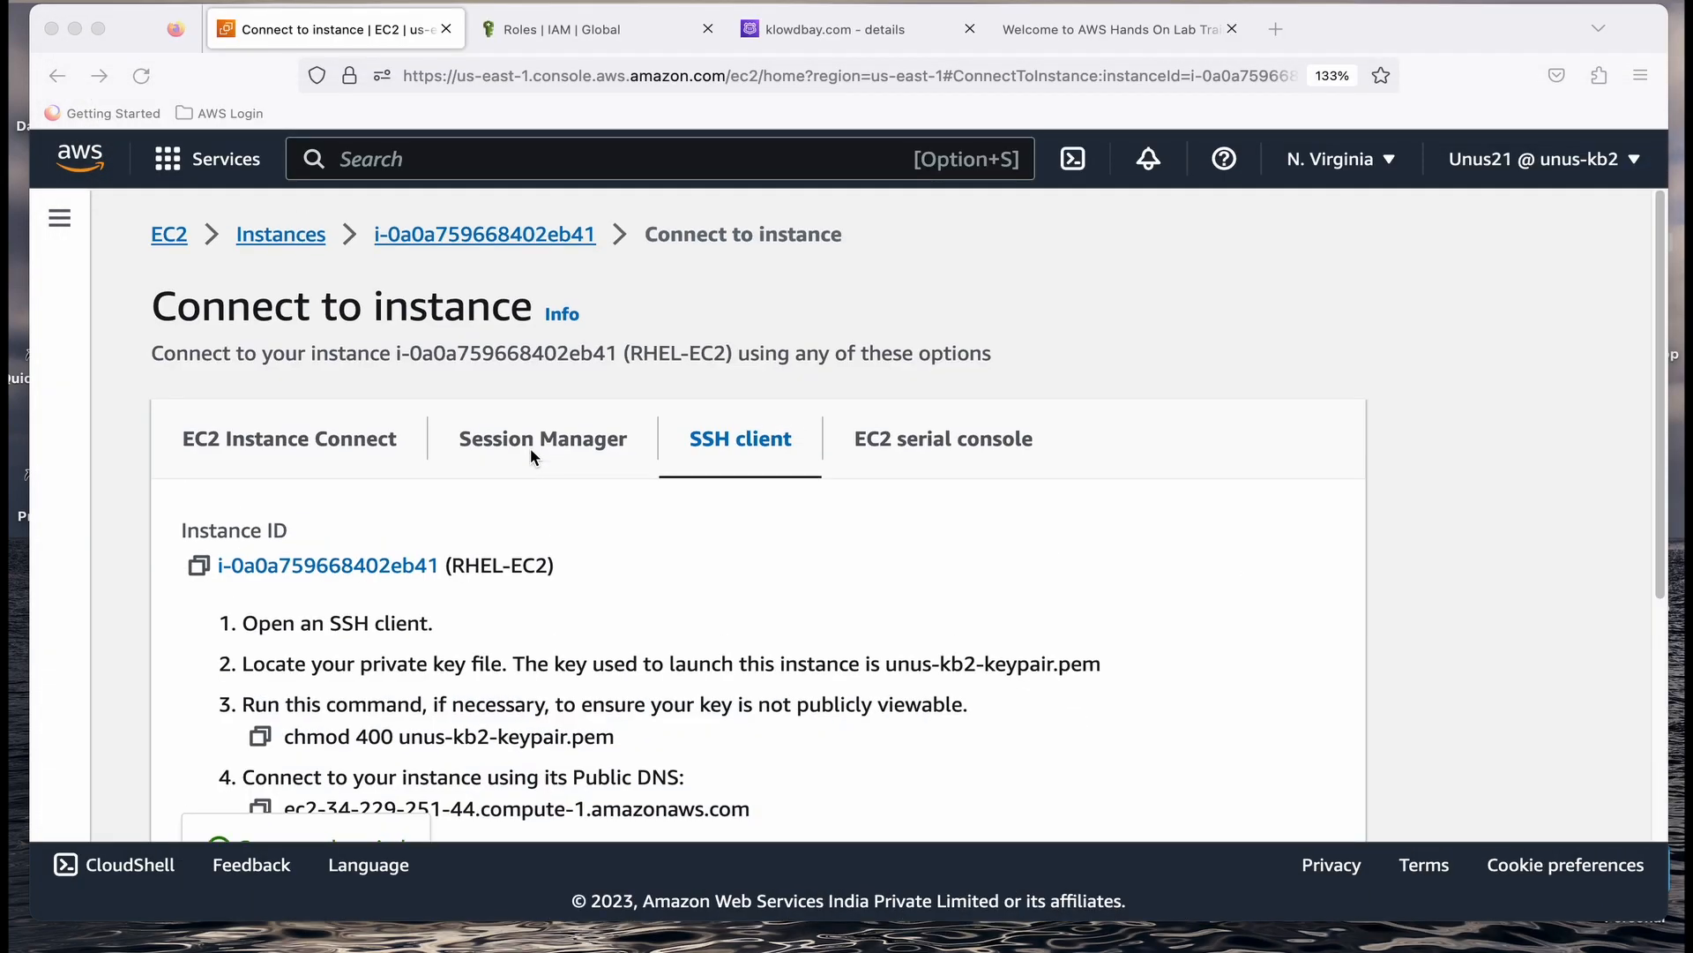
pyautogui.scroll(-3, 555, 437)
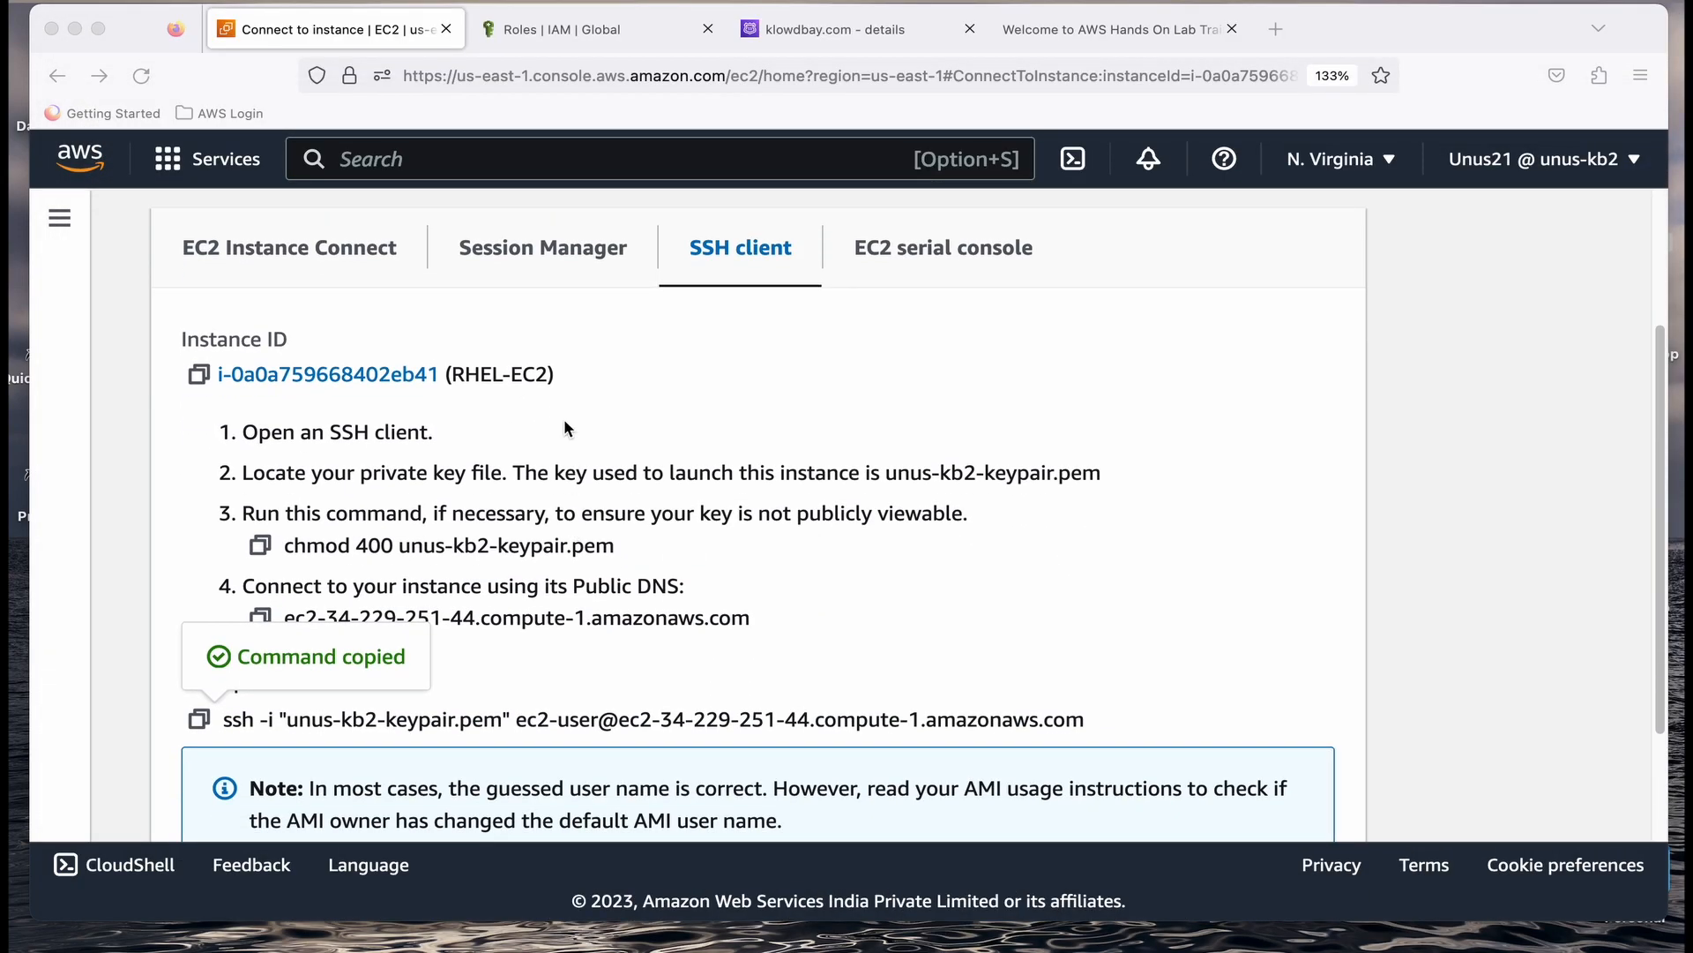
pyautogui.click(529, 260)
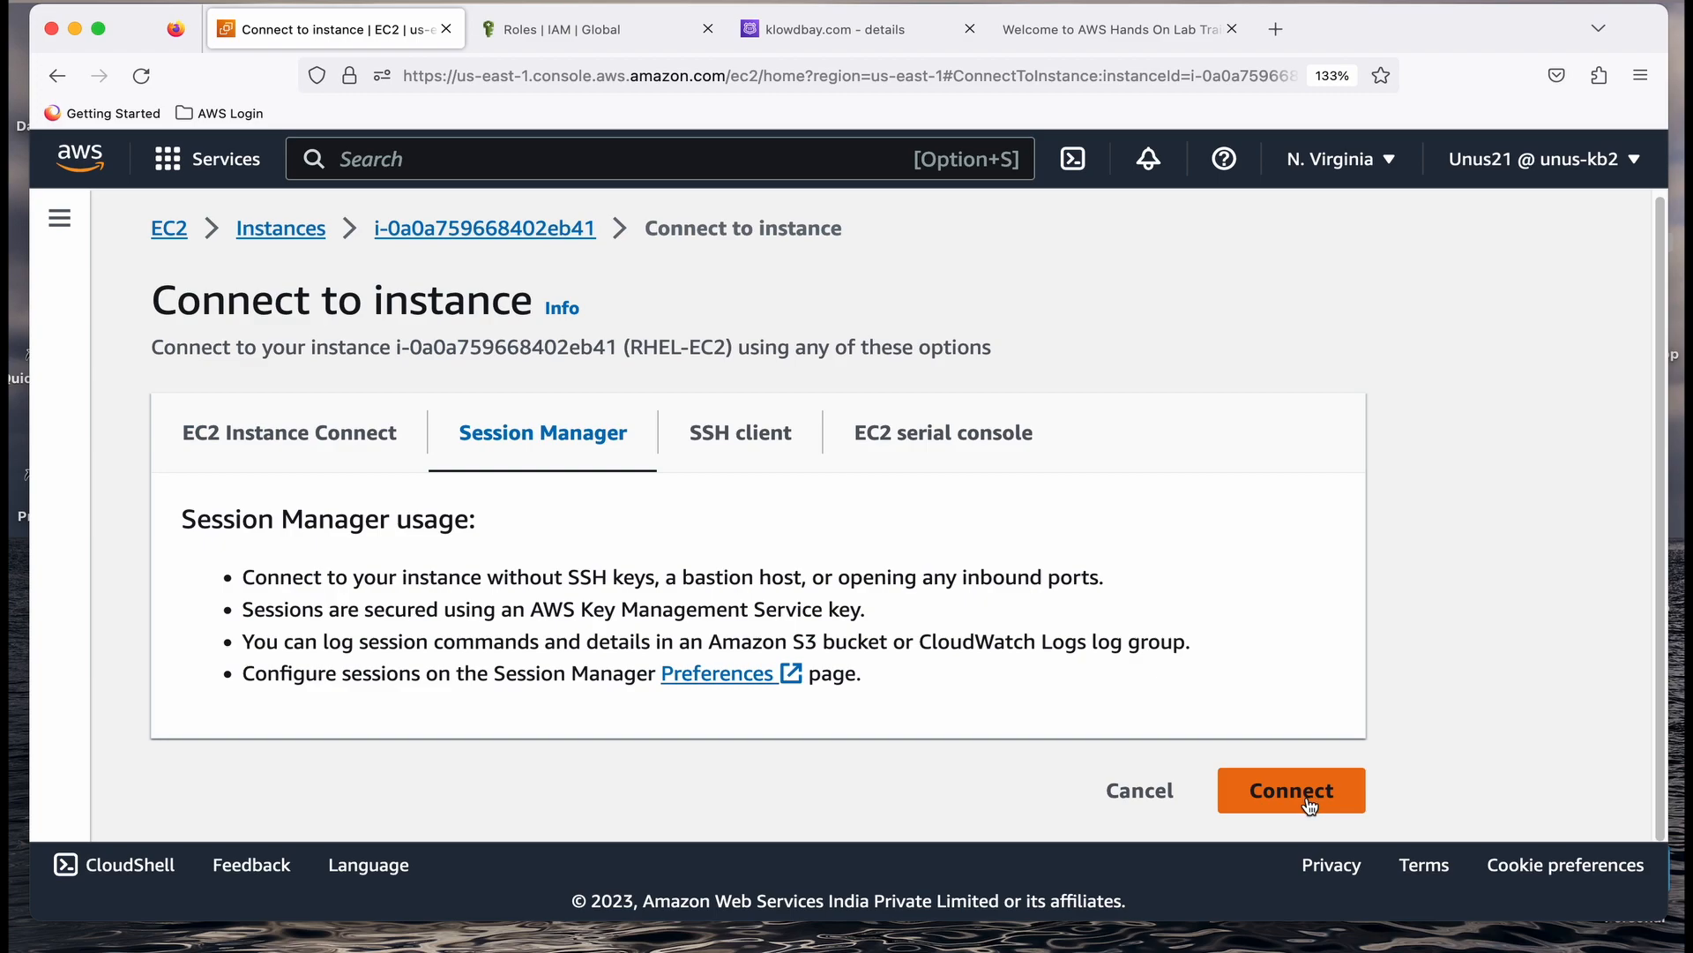
pyautogui.click(1309, 803)
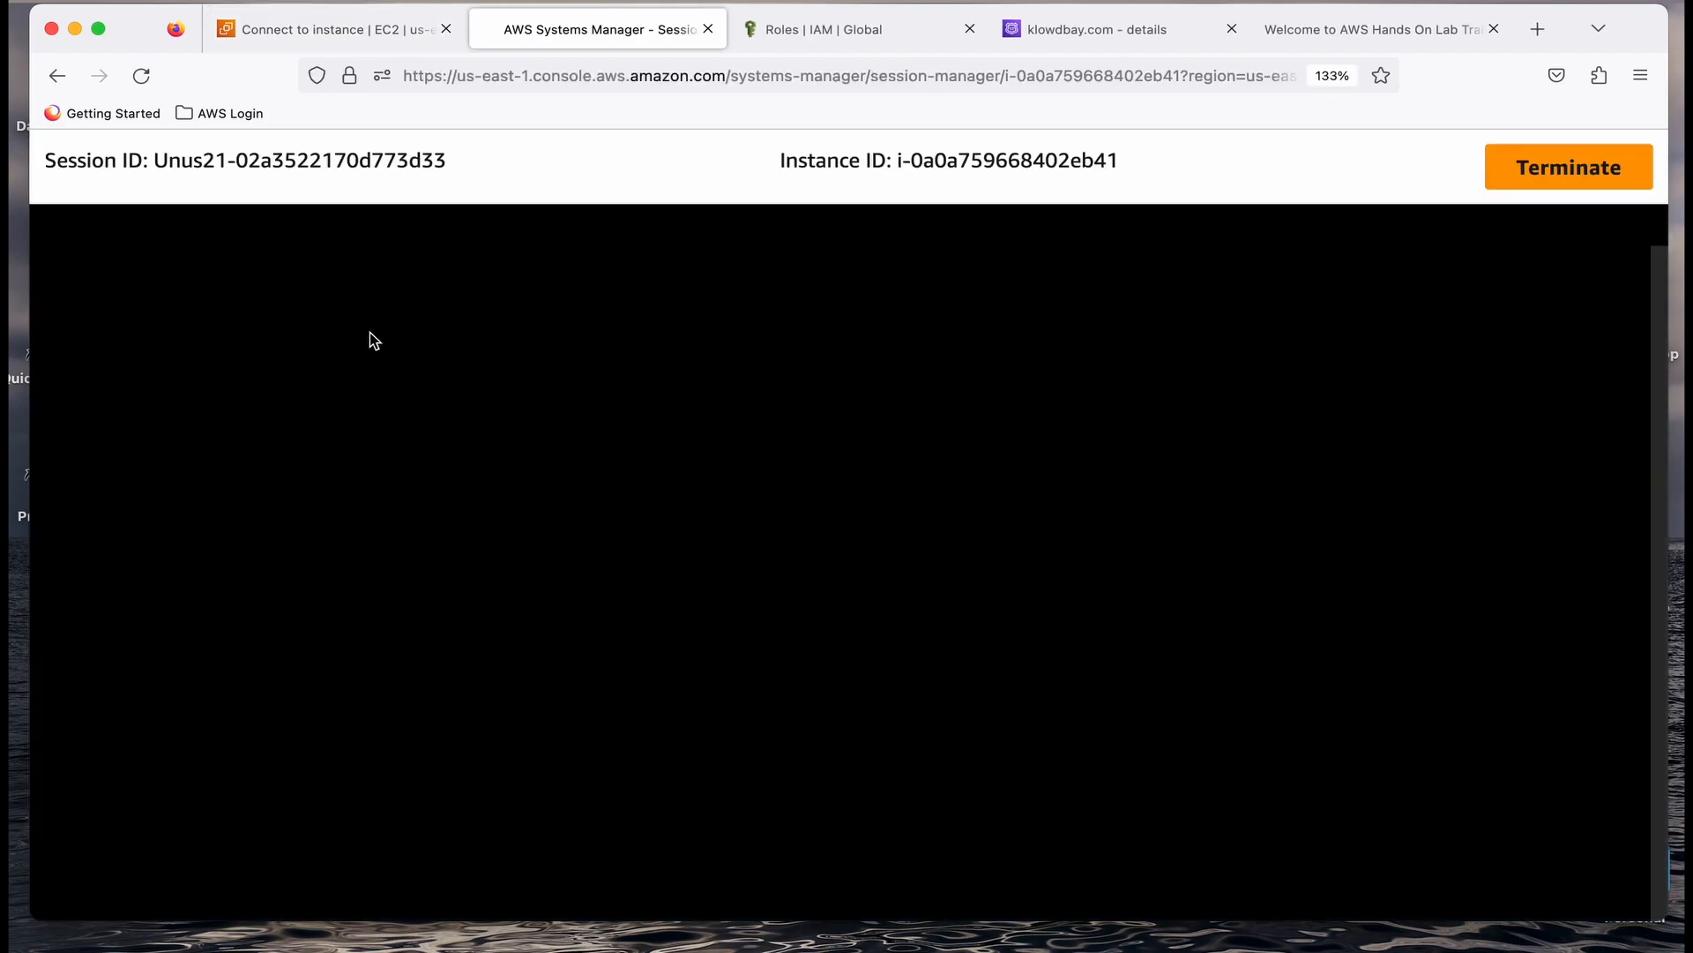
# Test the Session Manager shell with empty prompt lines and list all available shell commands.
pyautogui.click(373, 360)
pyautogui.press('Return')
pyautogui.press('Return')
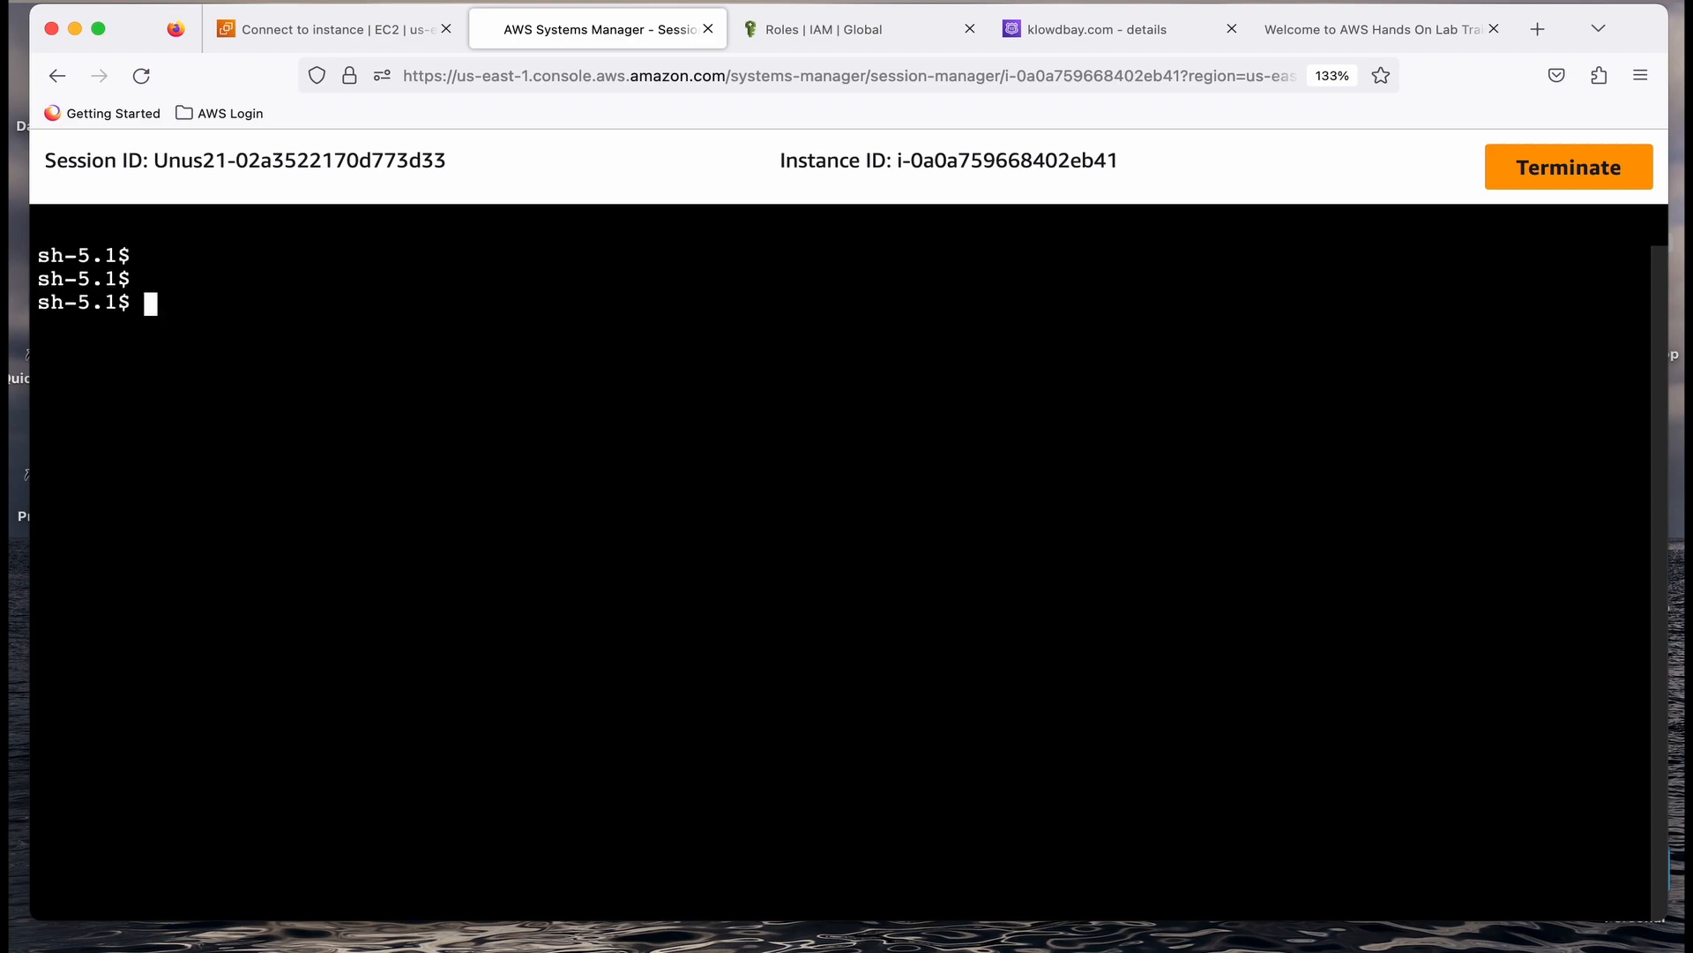
pyautogui.press('Tab')
pyautogui.press('Tab')
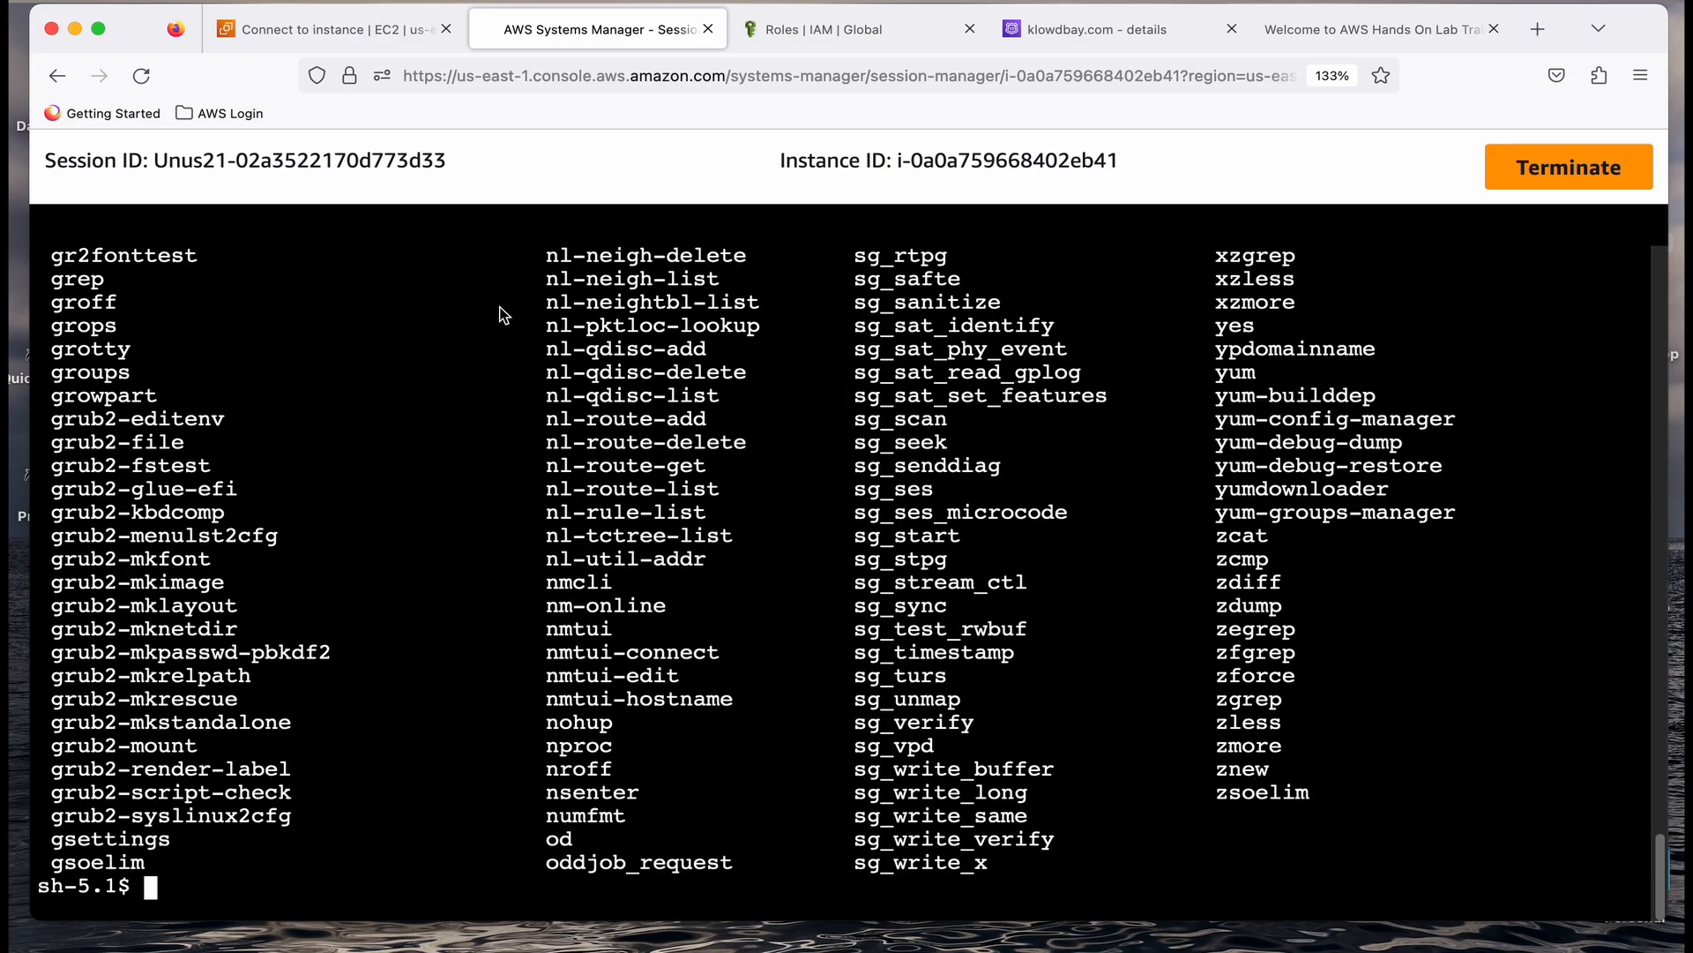
# Return to the EC2 connection page and review the SSH client instructions for RHEL-EC2.
pyautogui.click(404, 28)
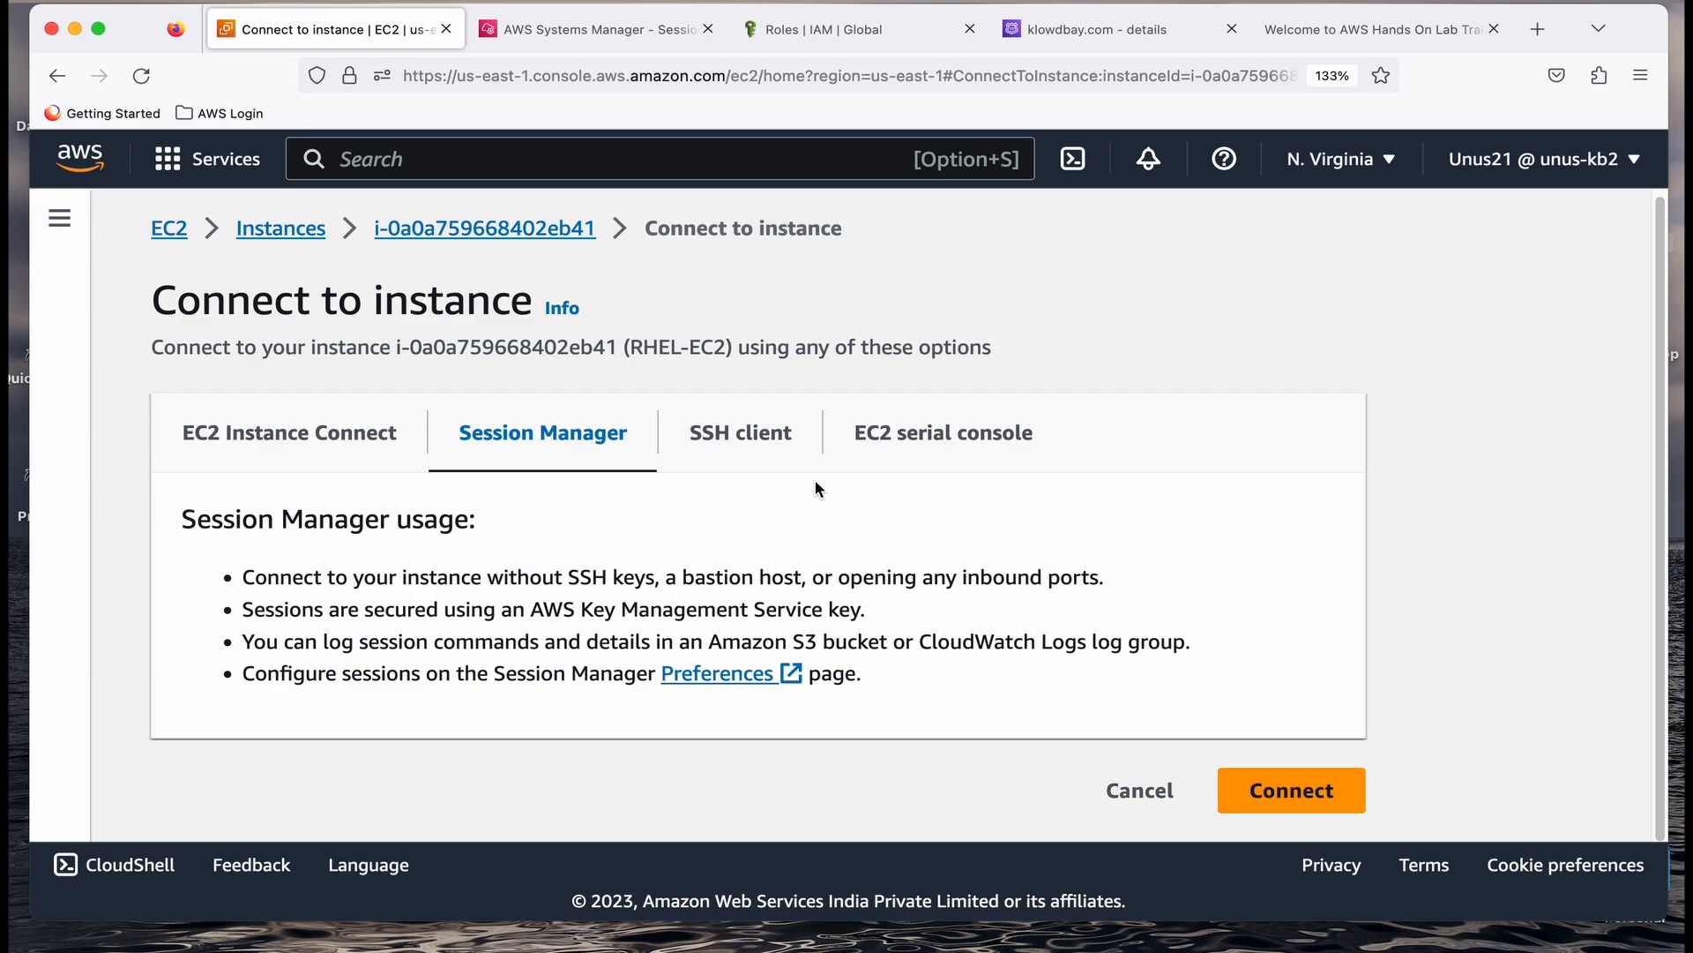
pyautogui.click(776, 439)
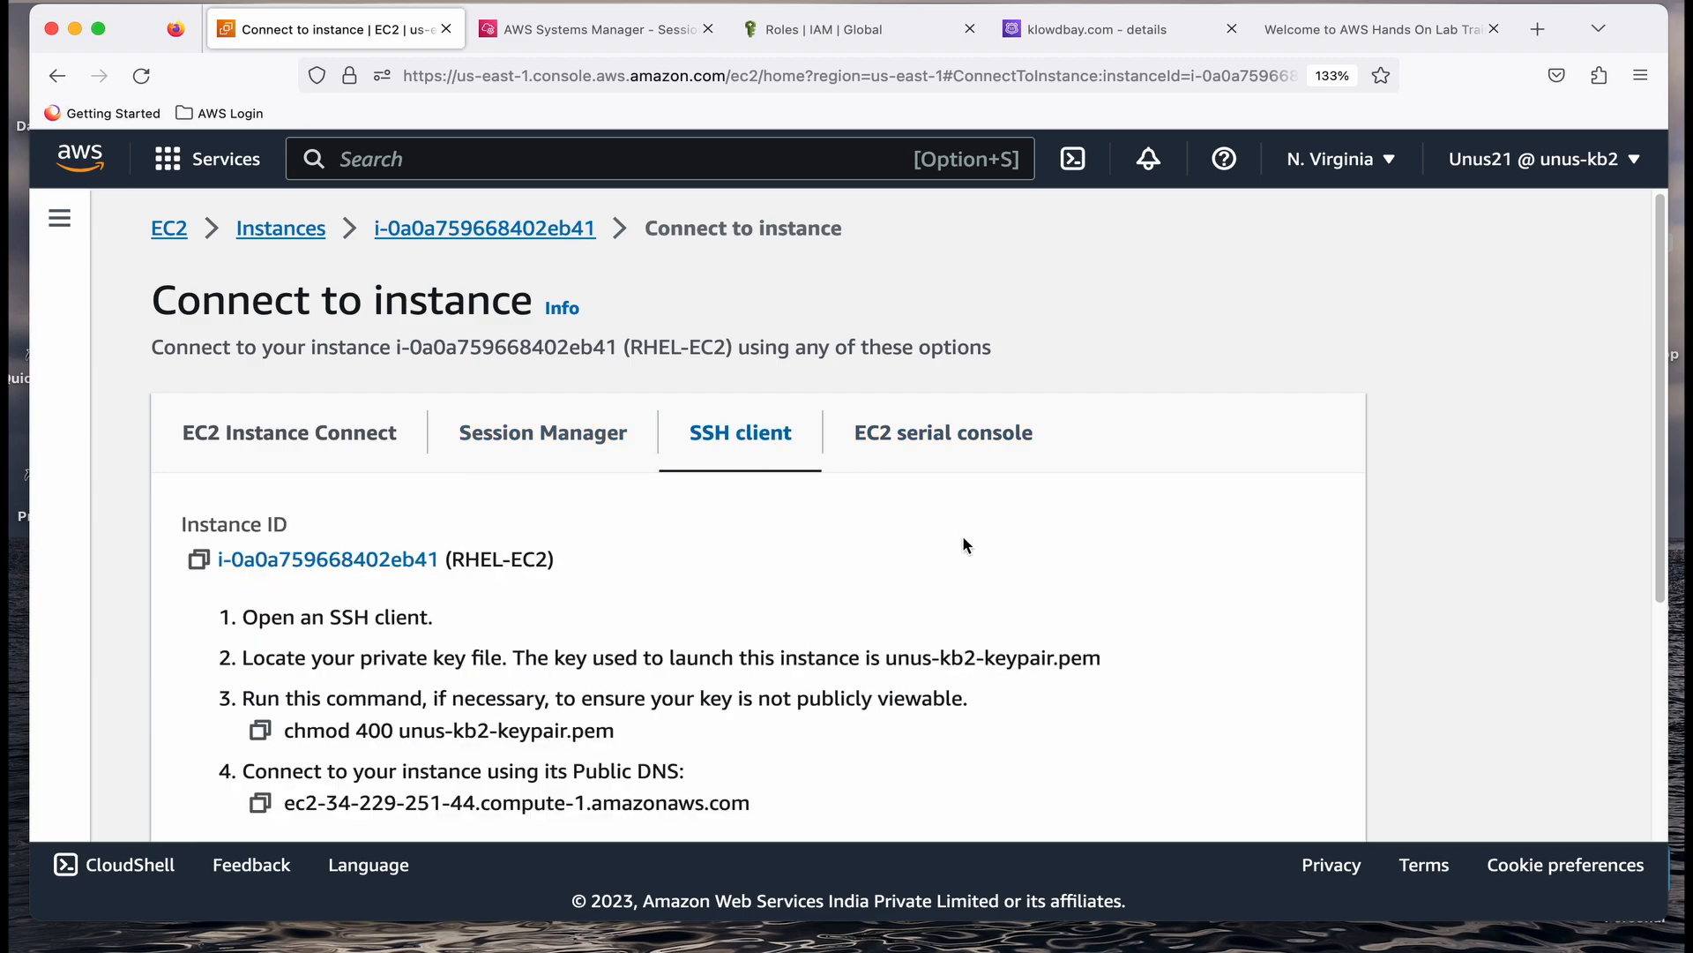
pyautogui.scroll(-3, 963, 510)
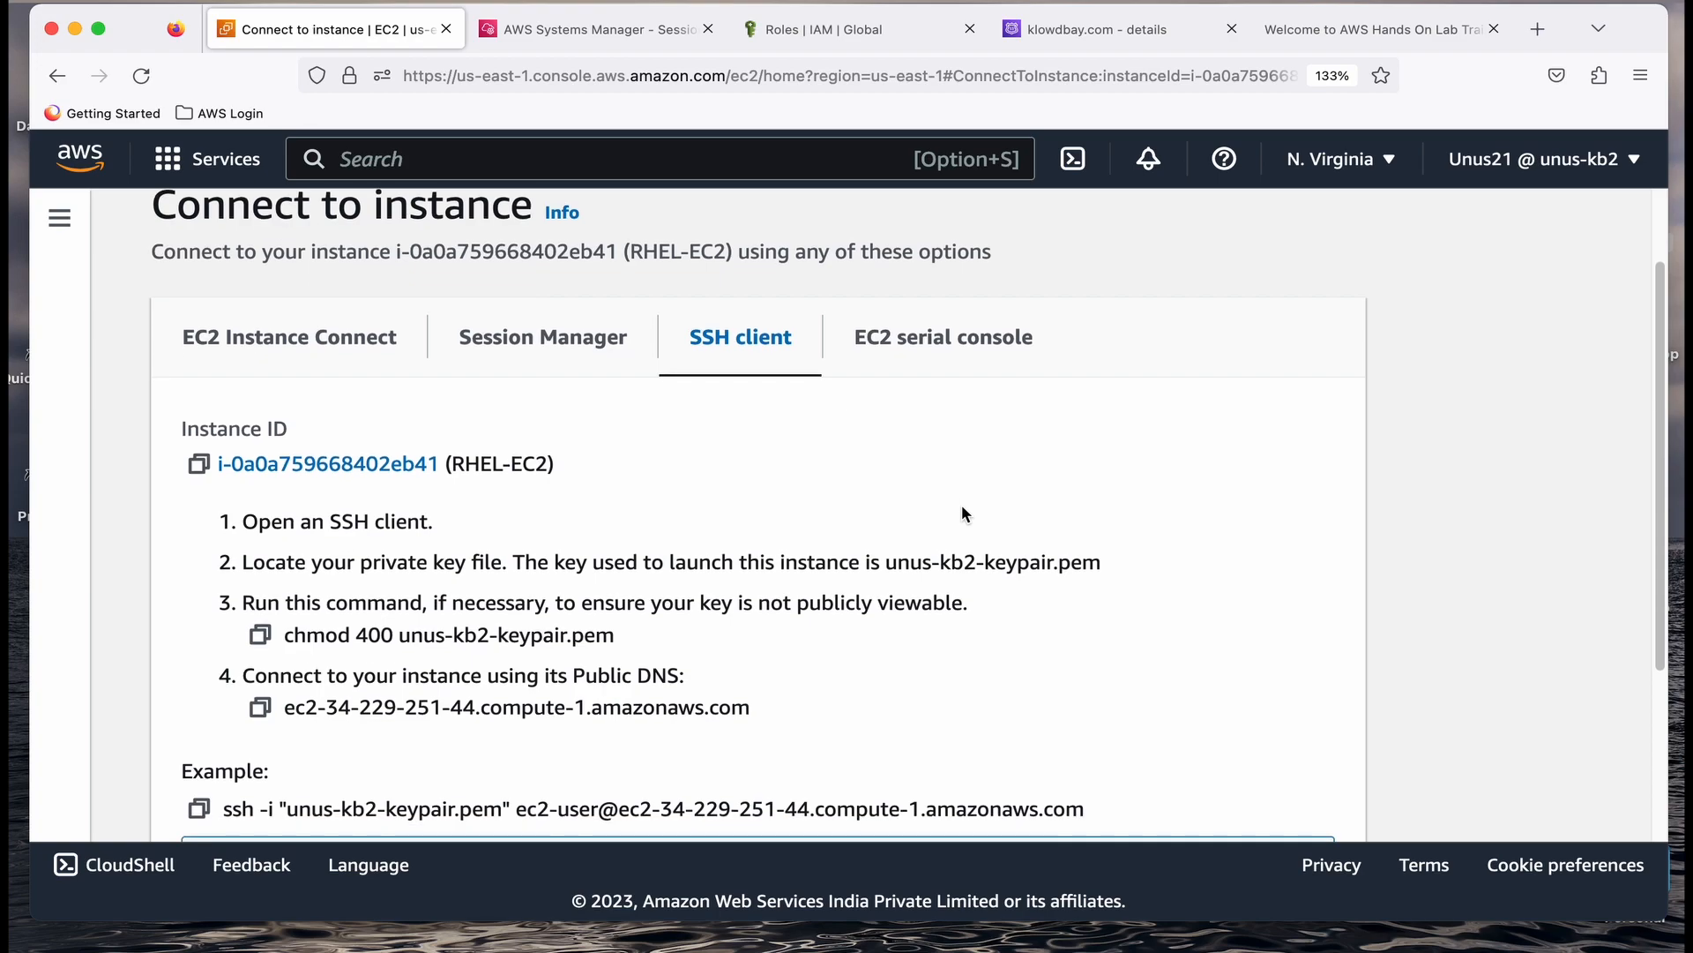
pyautogui.scroll(4, 963, 509)
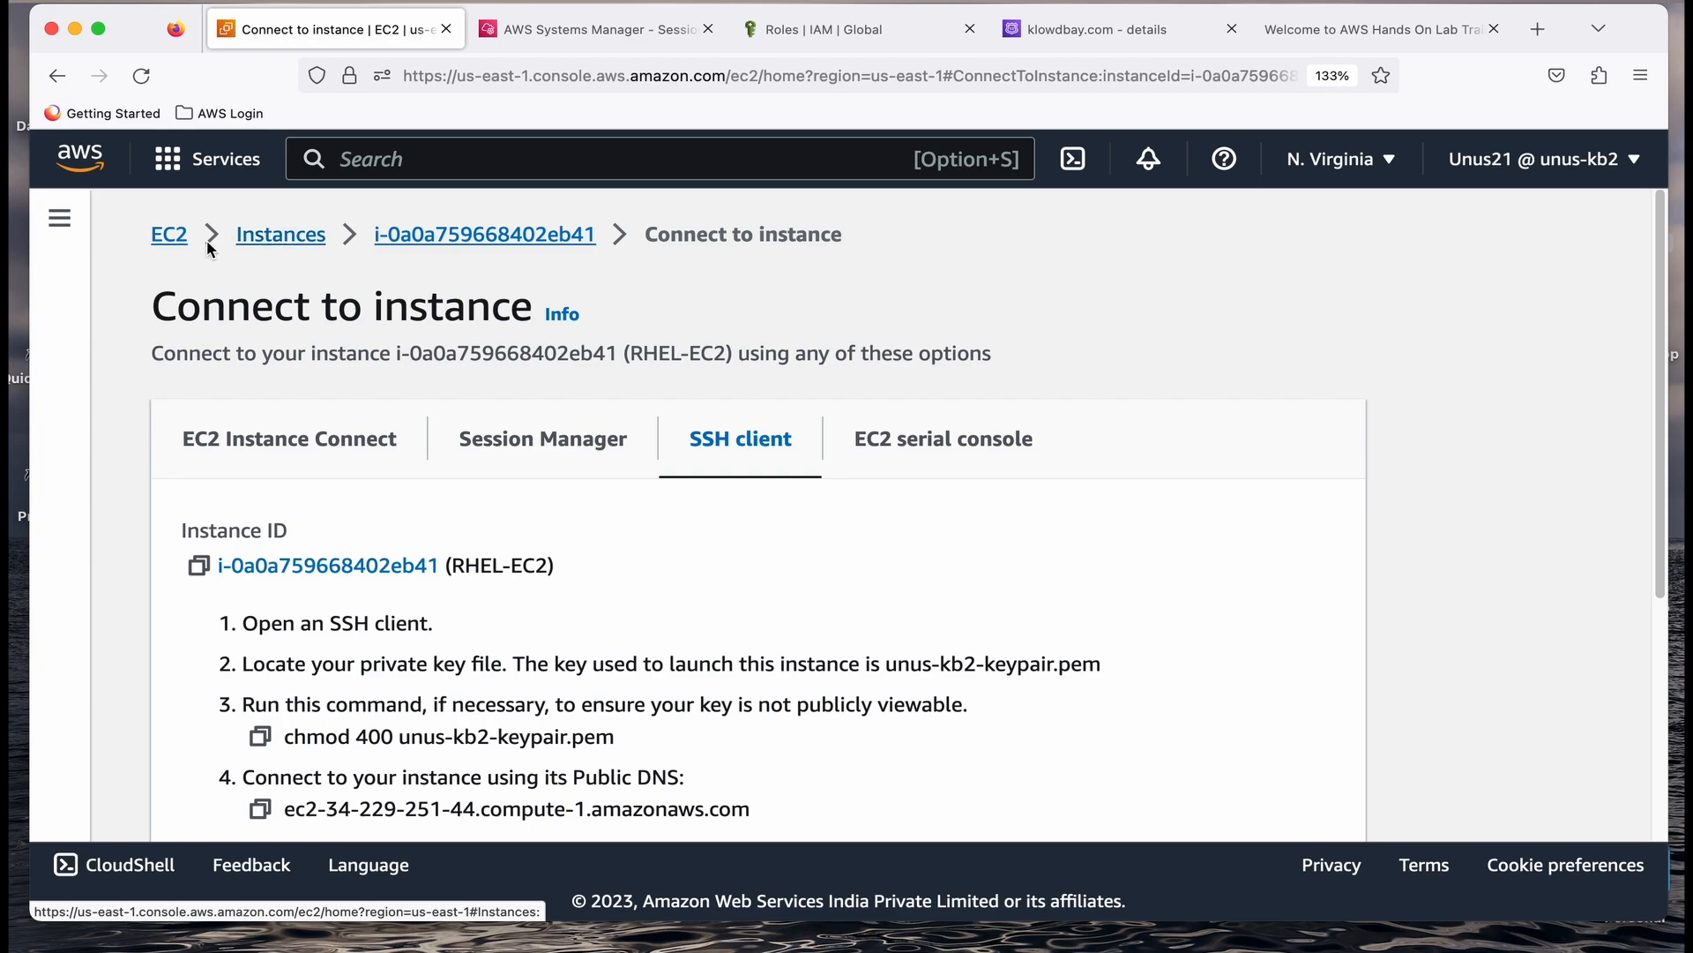
# Go back to the EC2 instances list, start launching a new instance and name it test-ec2.
pyautogui.click(284, 242)
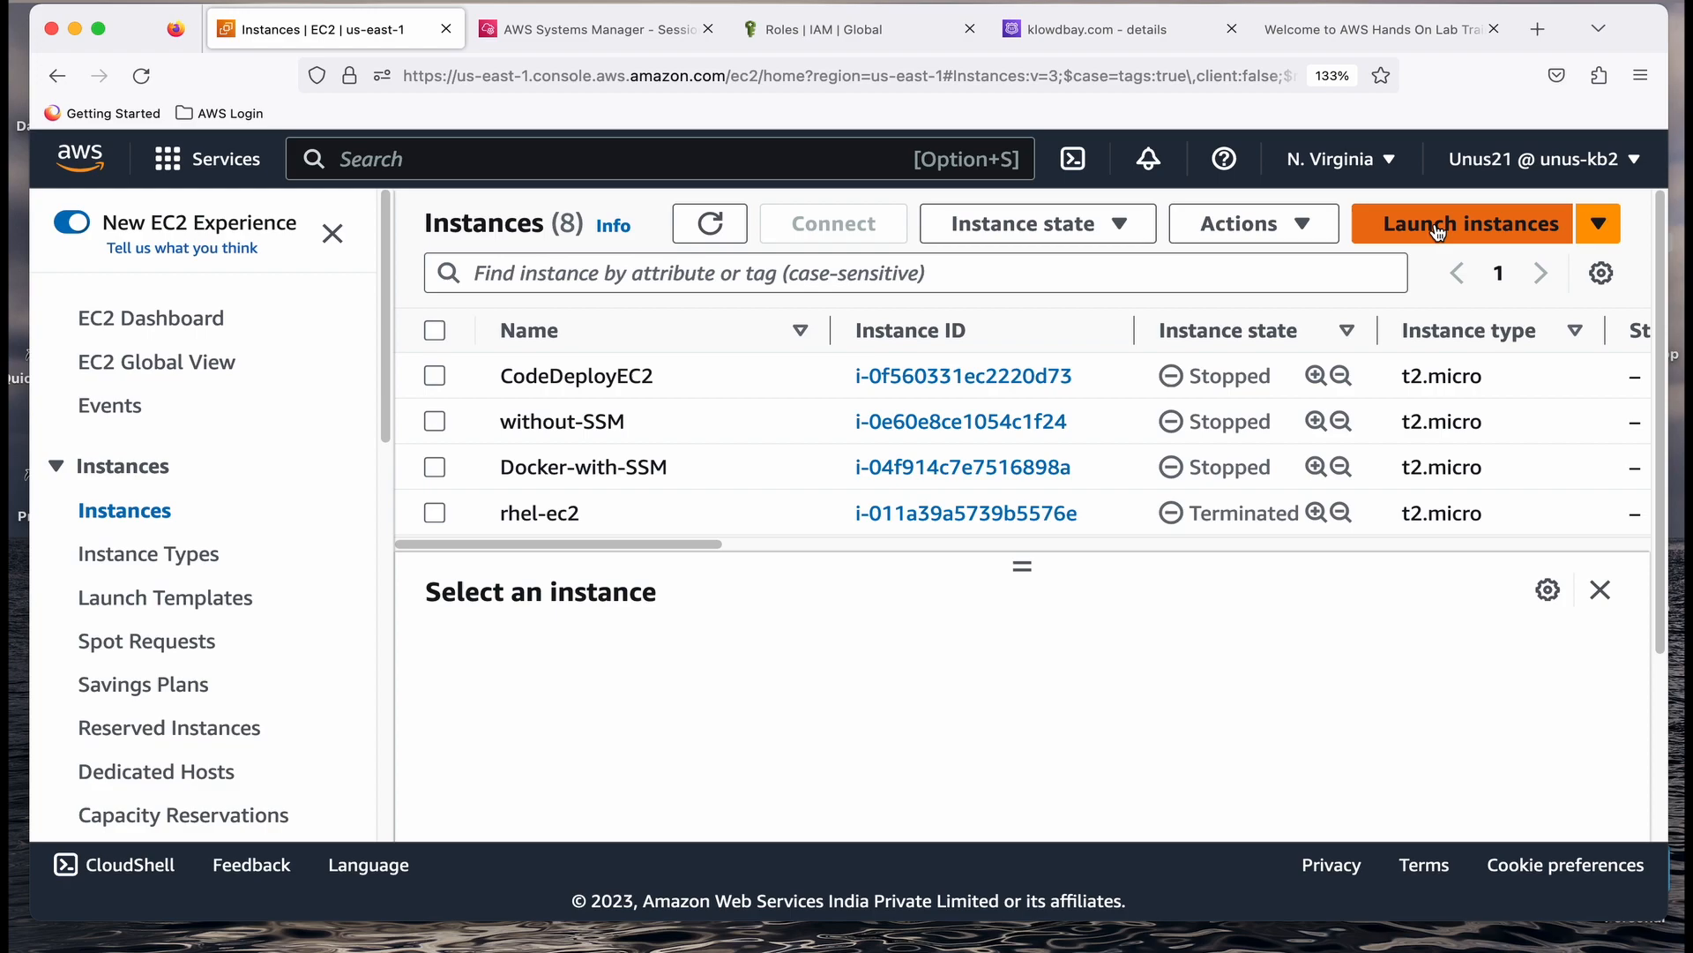
pyautogui.click(1438, 228)
pyautogui.click(326, 623)
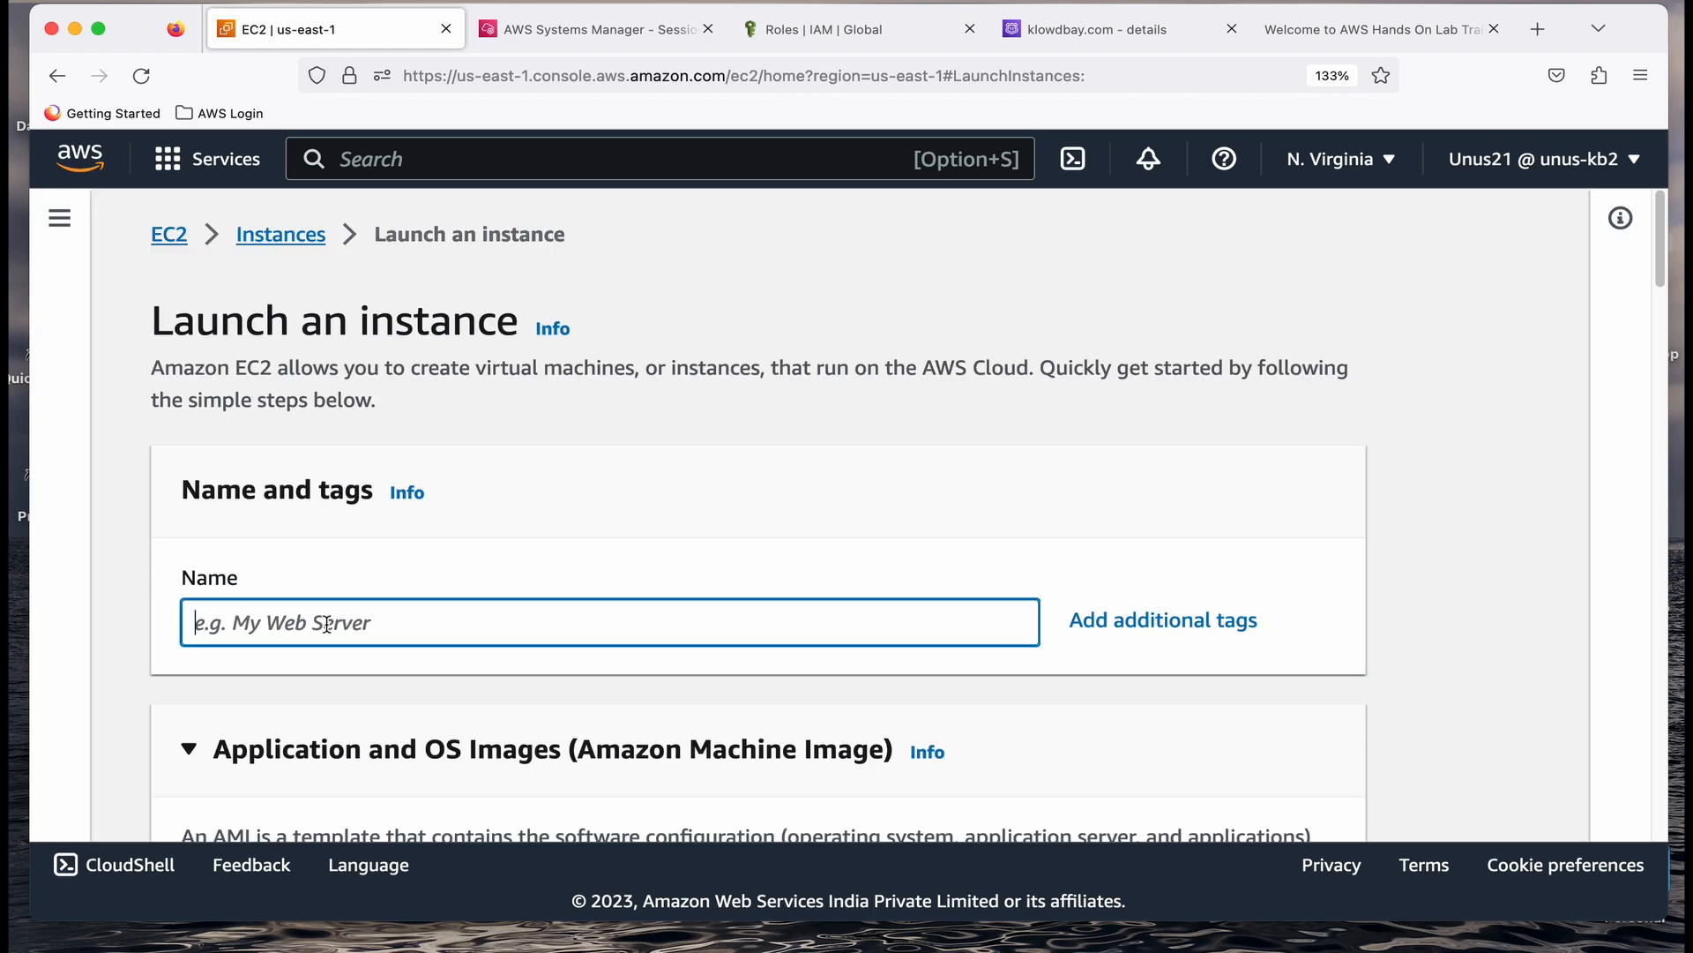
pyautogui.write('test-ec2')
# Choose the Red Hat quick-start image for test-ec2, keeping Red Hat Enterprise Linux 9 (HVM), SSD Volume Type.
pyautogui.scroll(-5, 383, 613)
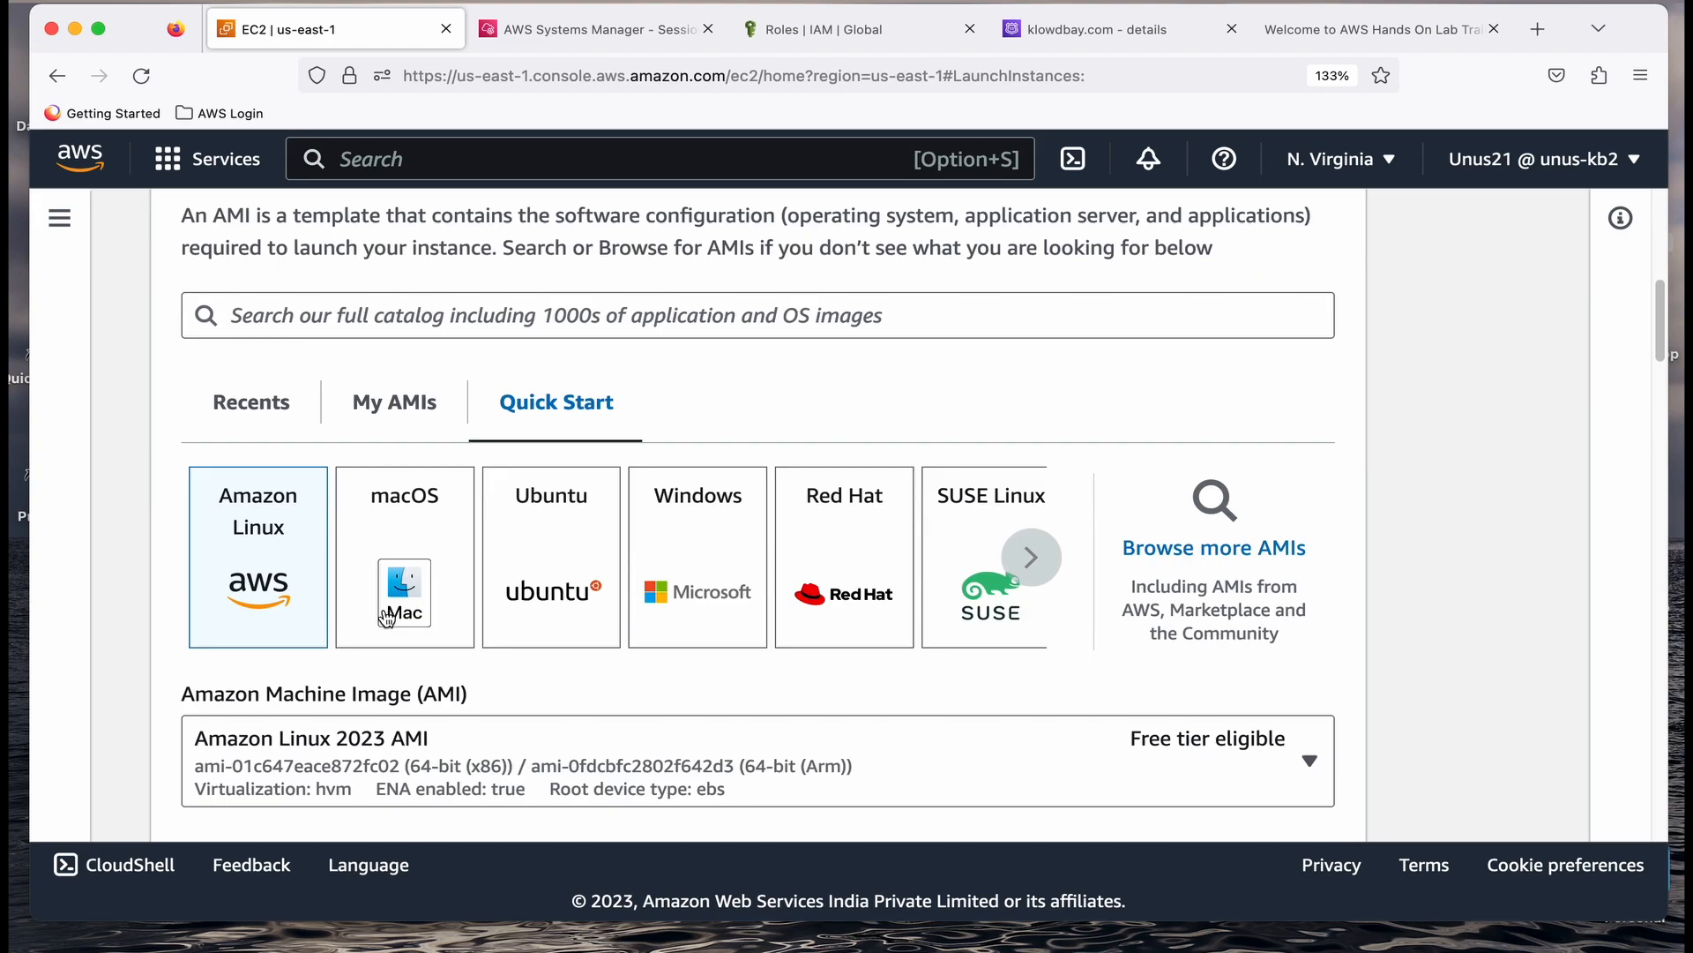
pyautogui.scroll(-3, 385, 618)
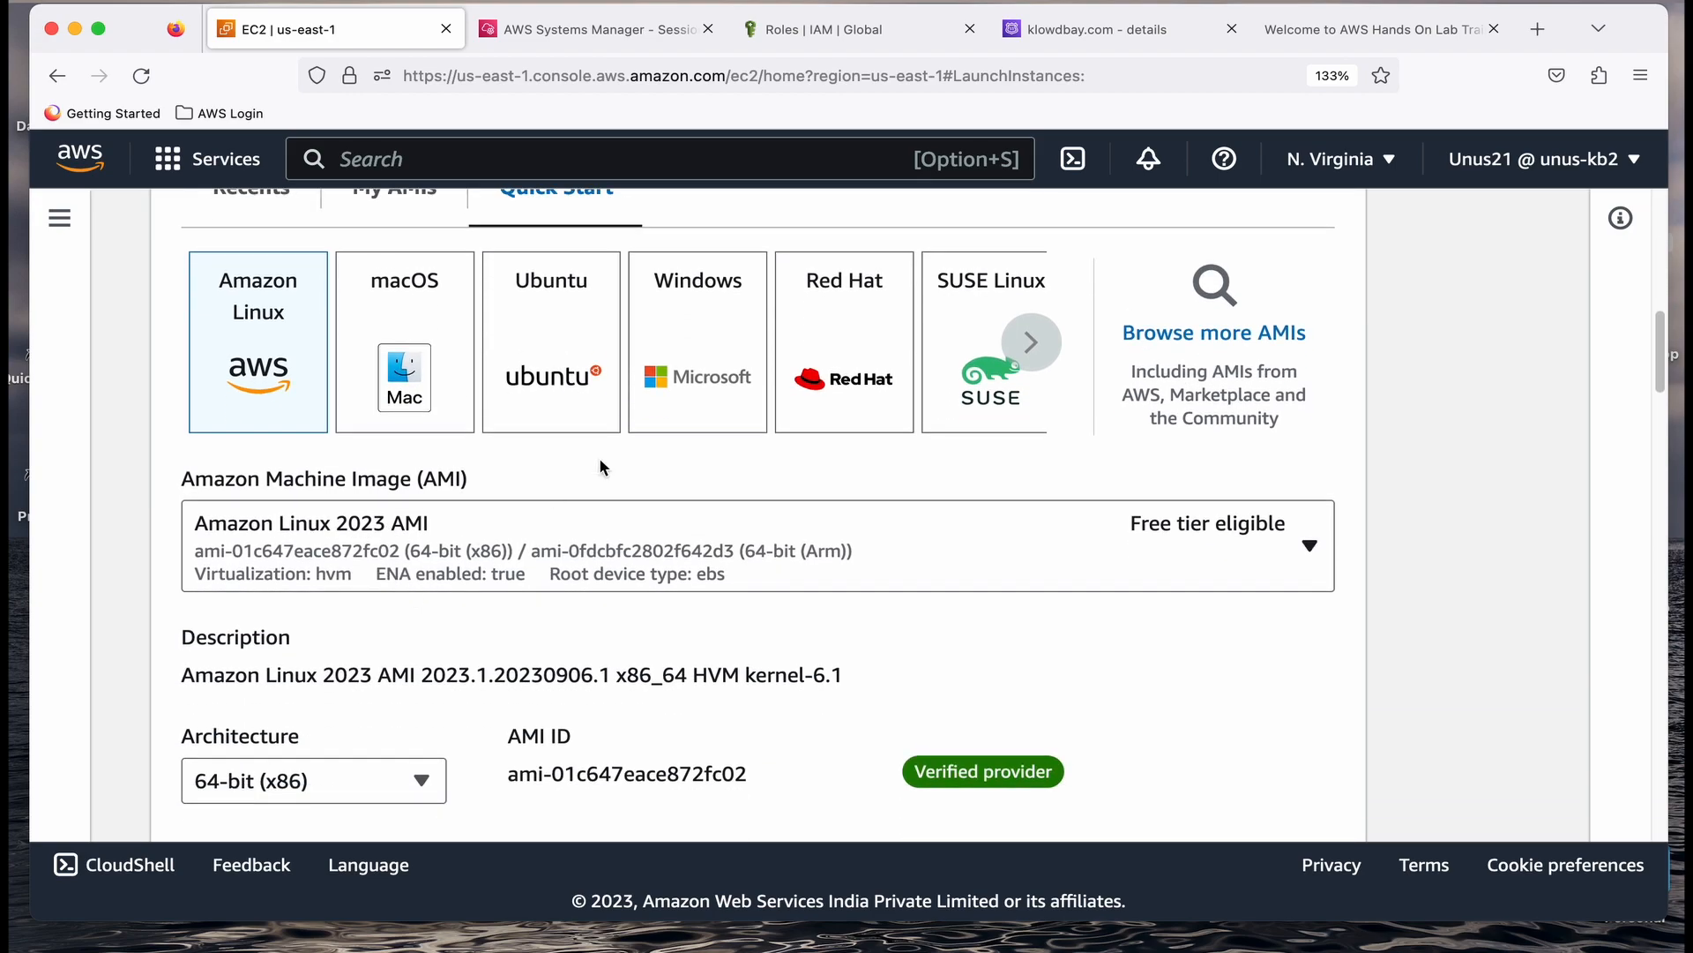
pyautogui.scroll(-1, 858, 354)
pyautogui.click(858, 353)
pyautogui.scroll(-2, 563, 418)
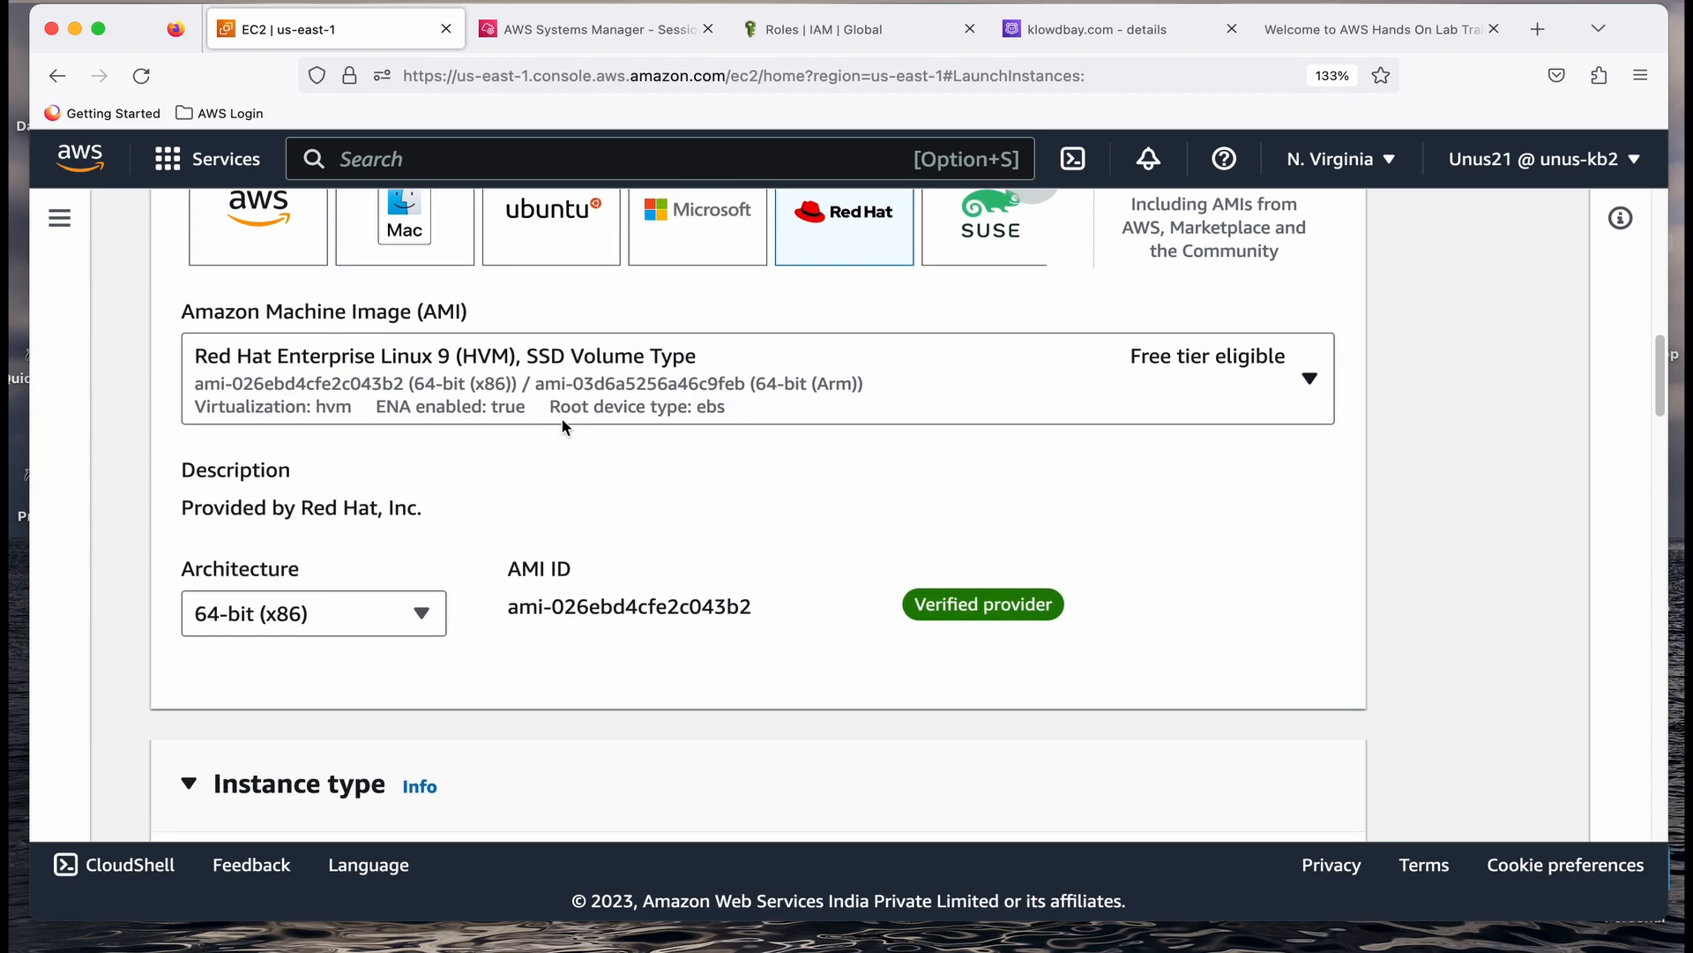
# Assign the existing key pair unus-kb2-keypair to the new instance.
pyautogui.scroll(-8, 562, 418)
pyautogui.scroll(-5, 491, 475)
pyautogui.click(377, 396)
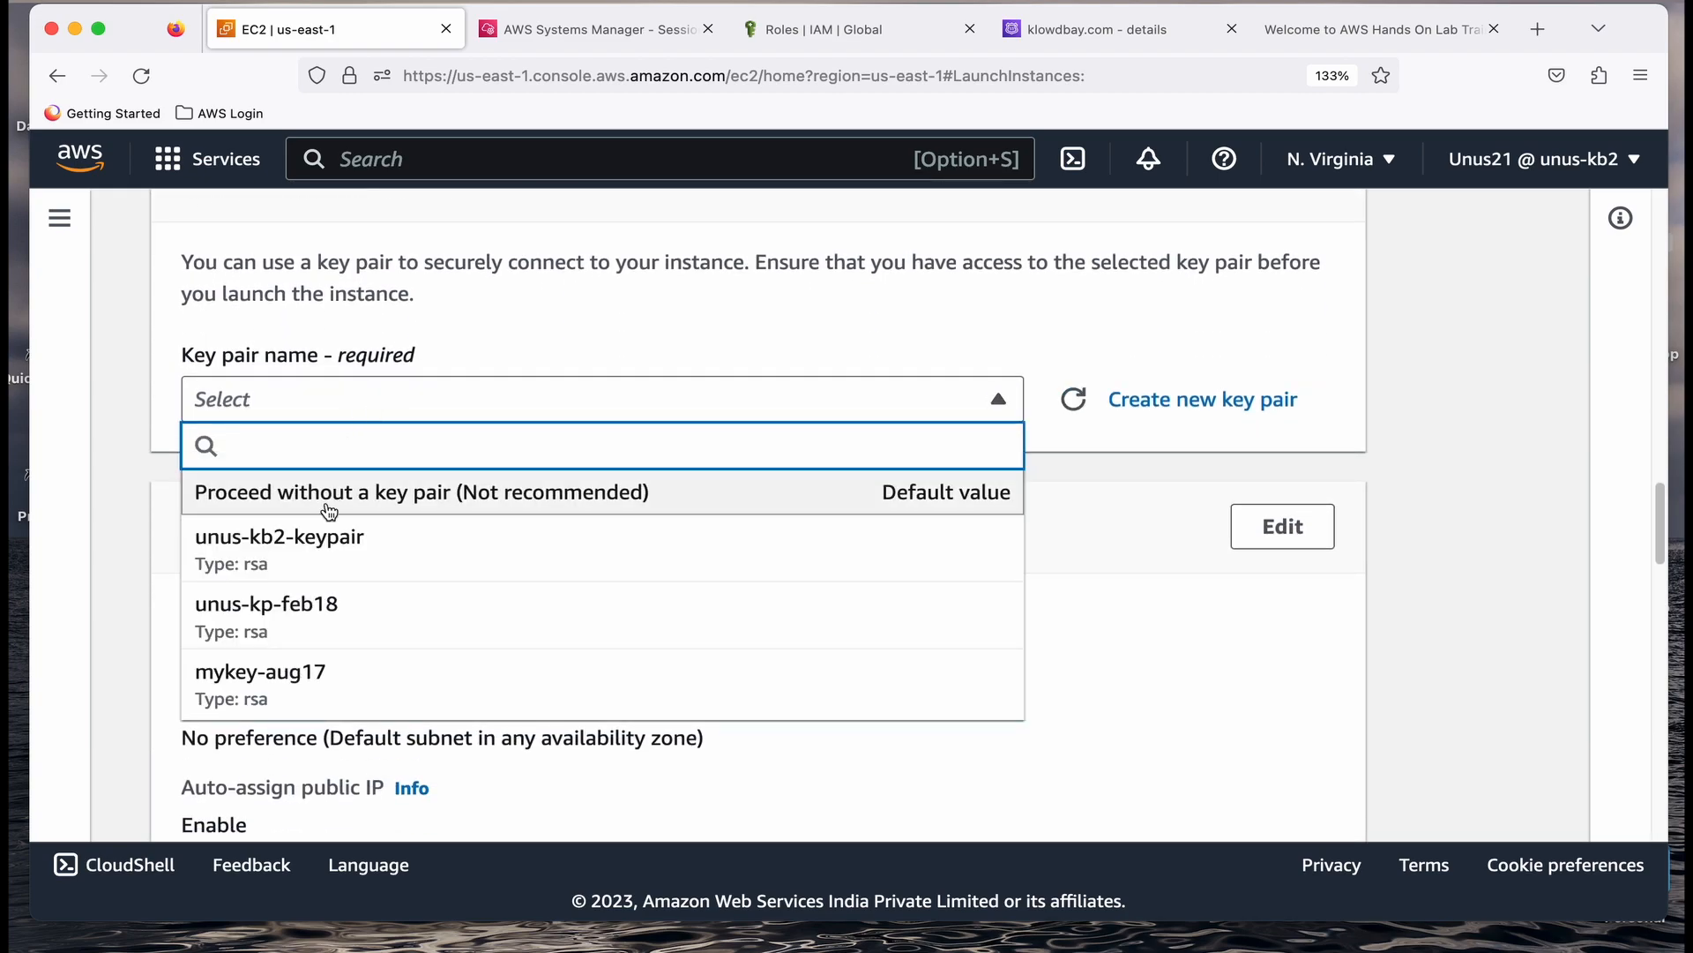
pyautogui.click(353, 540)
pyautogui.scroll(-1, 335, 393)
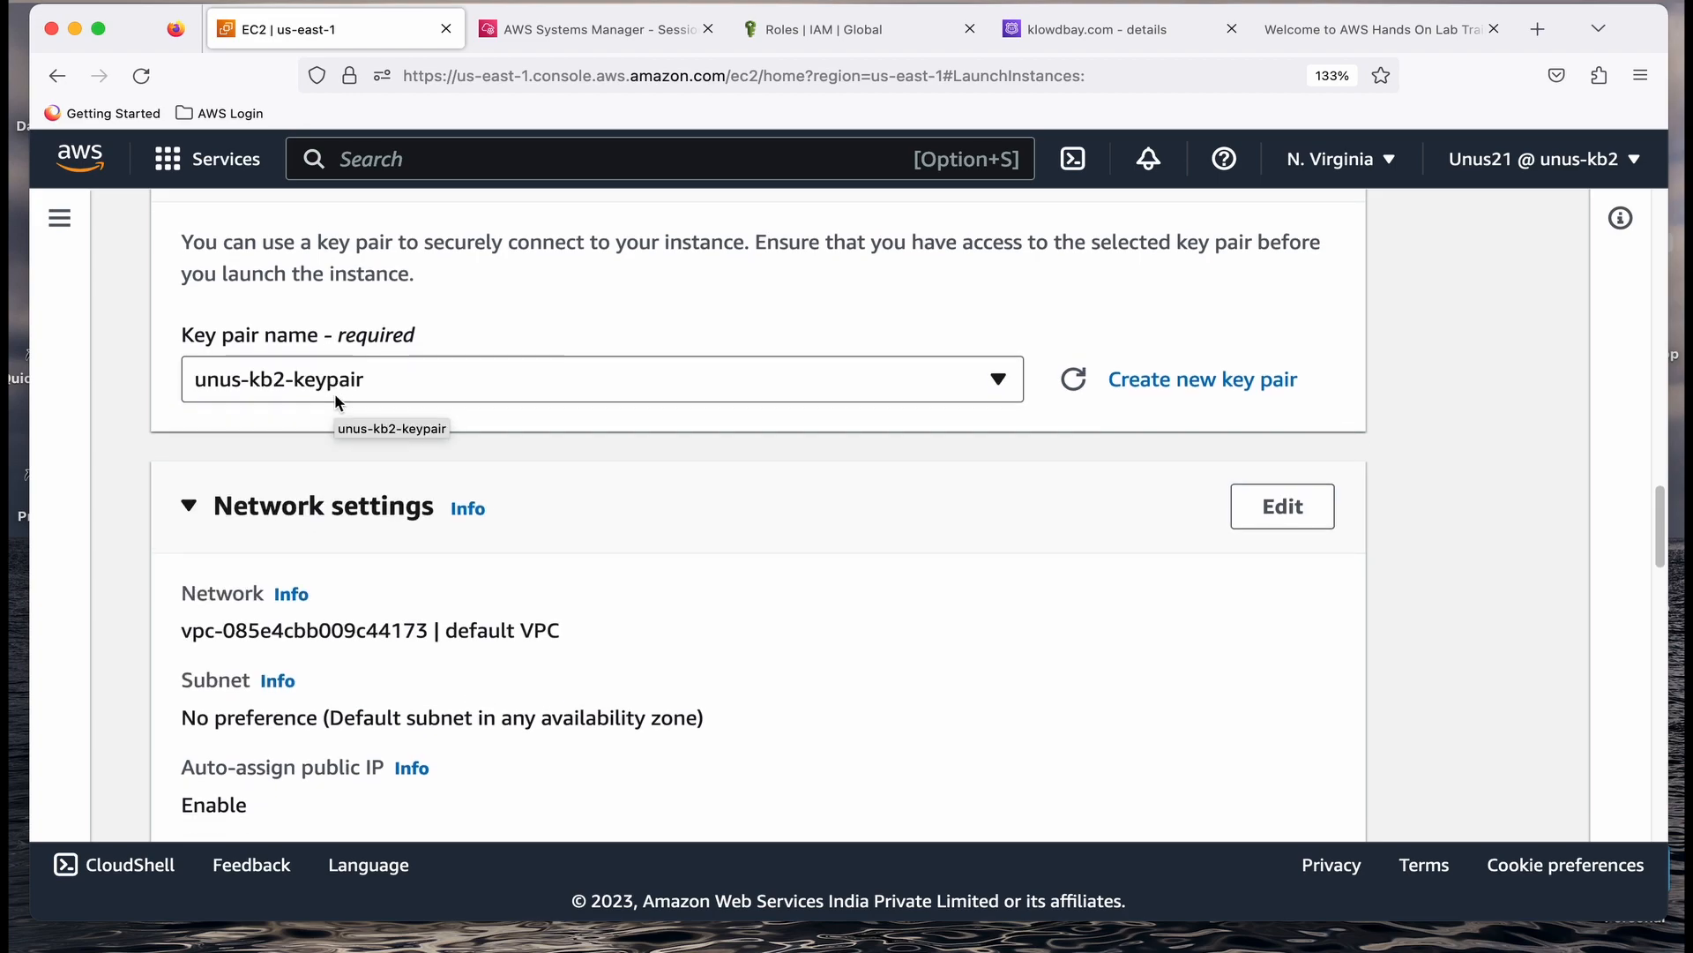
# Use an existing security group for the new instance's firewall and select DevOps-SG.
pyautogui.scroll(-10, 335, 393)
pyautogui.click(697, 397)
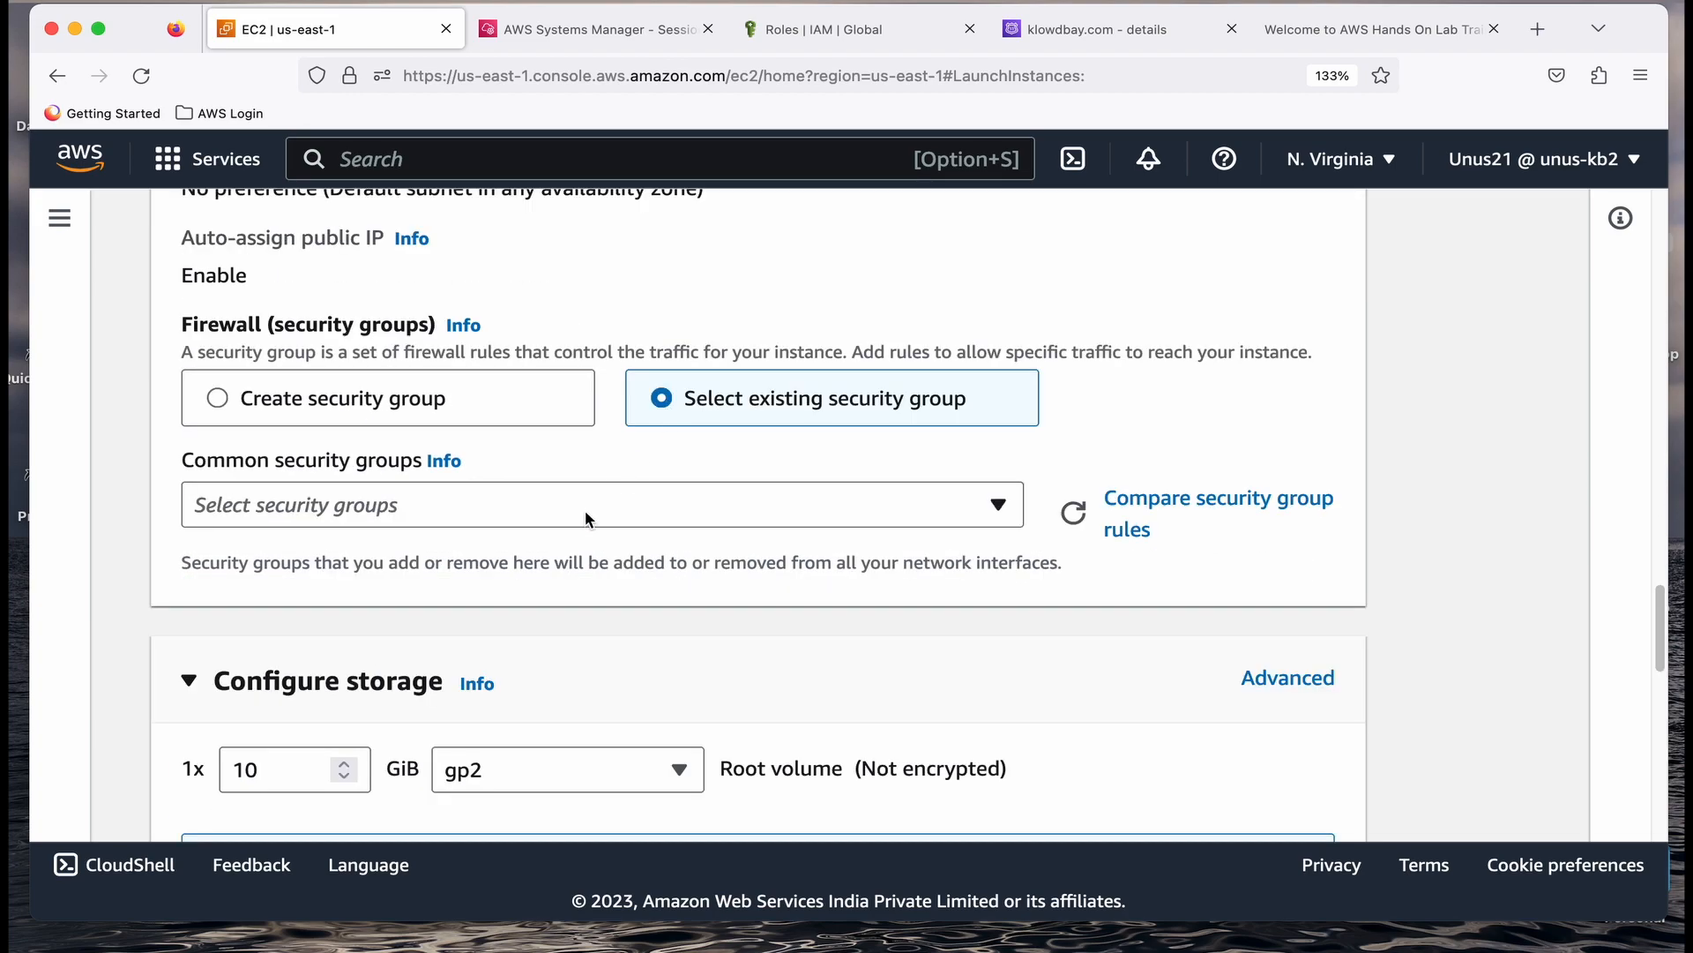
pyautogui.scroll(-2, 621, 450)
pyautogui.click(589, 414)
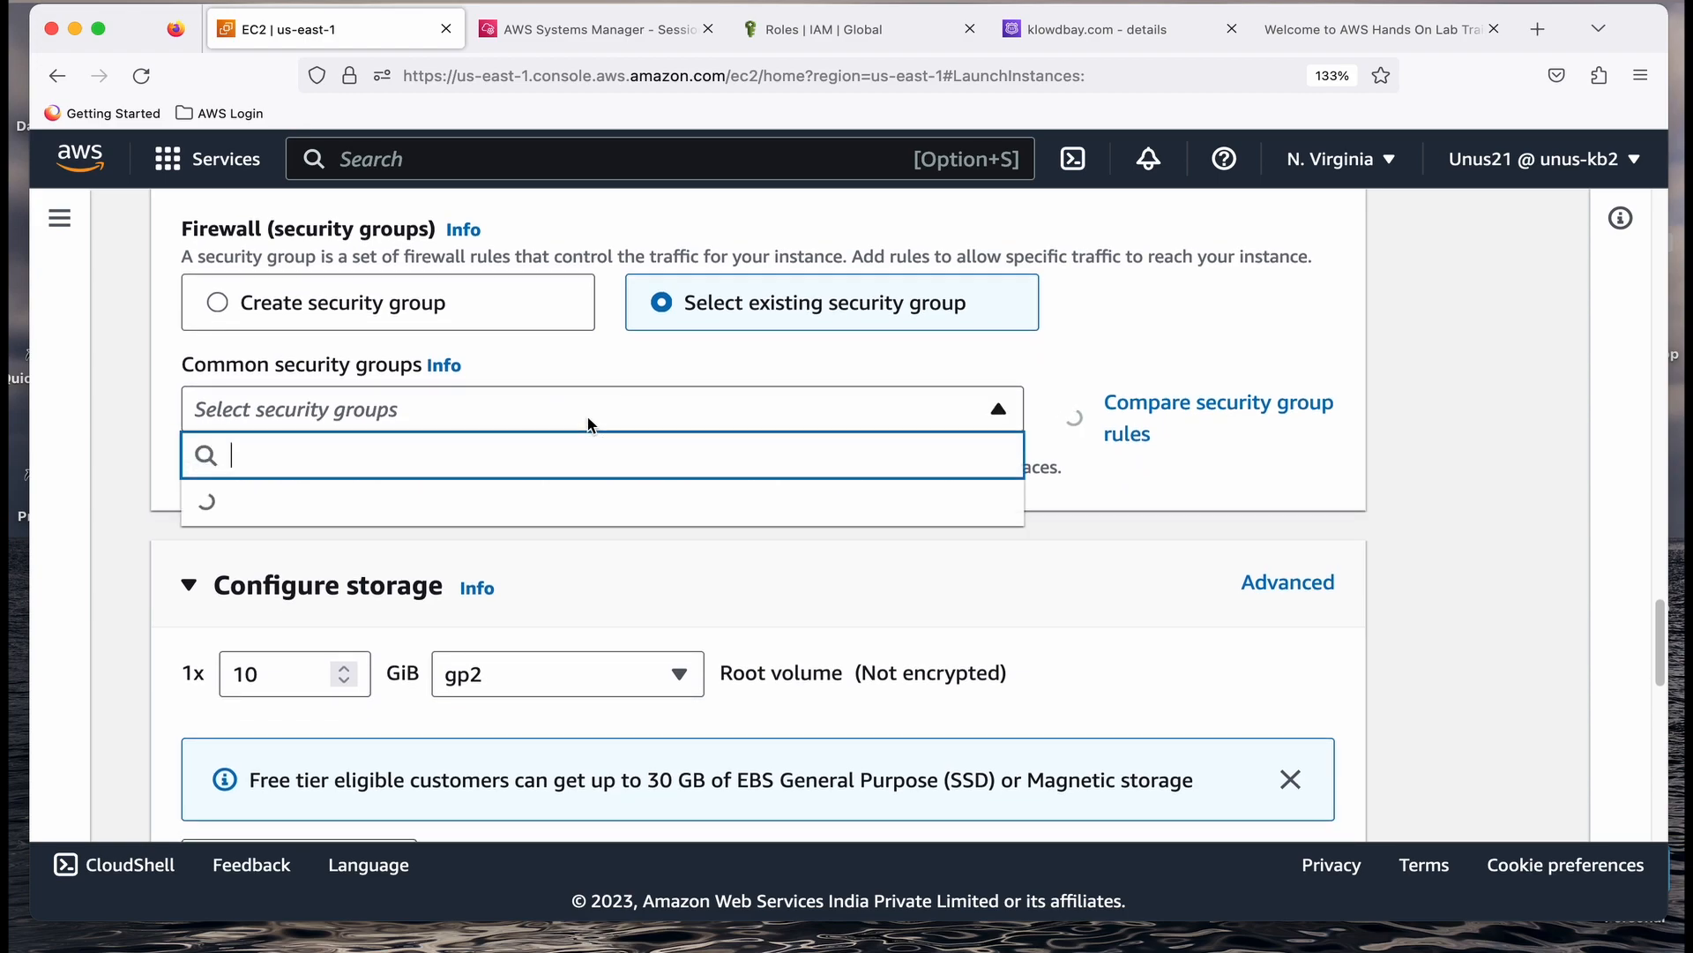
pyautogui.scroll(-2, 608, 573)
pyautogui.scroll(-3, 612, 573)
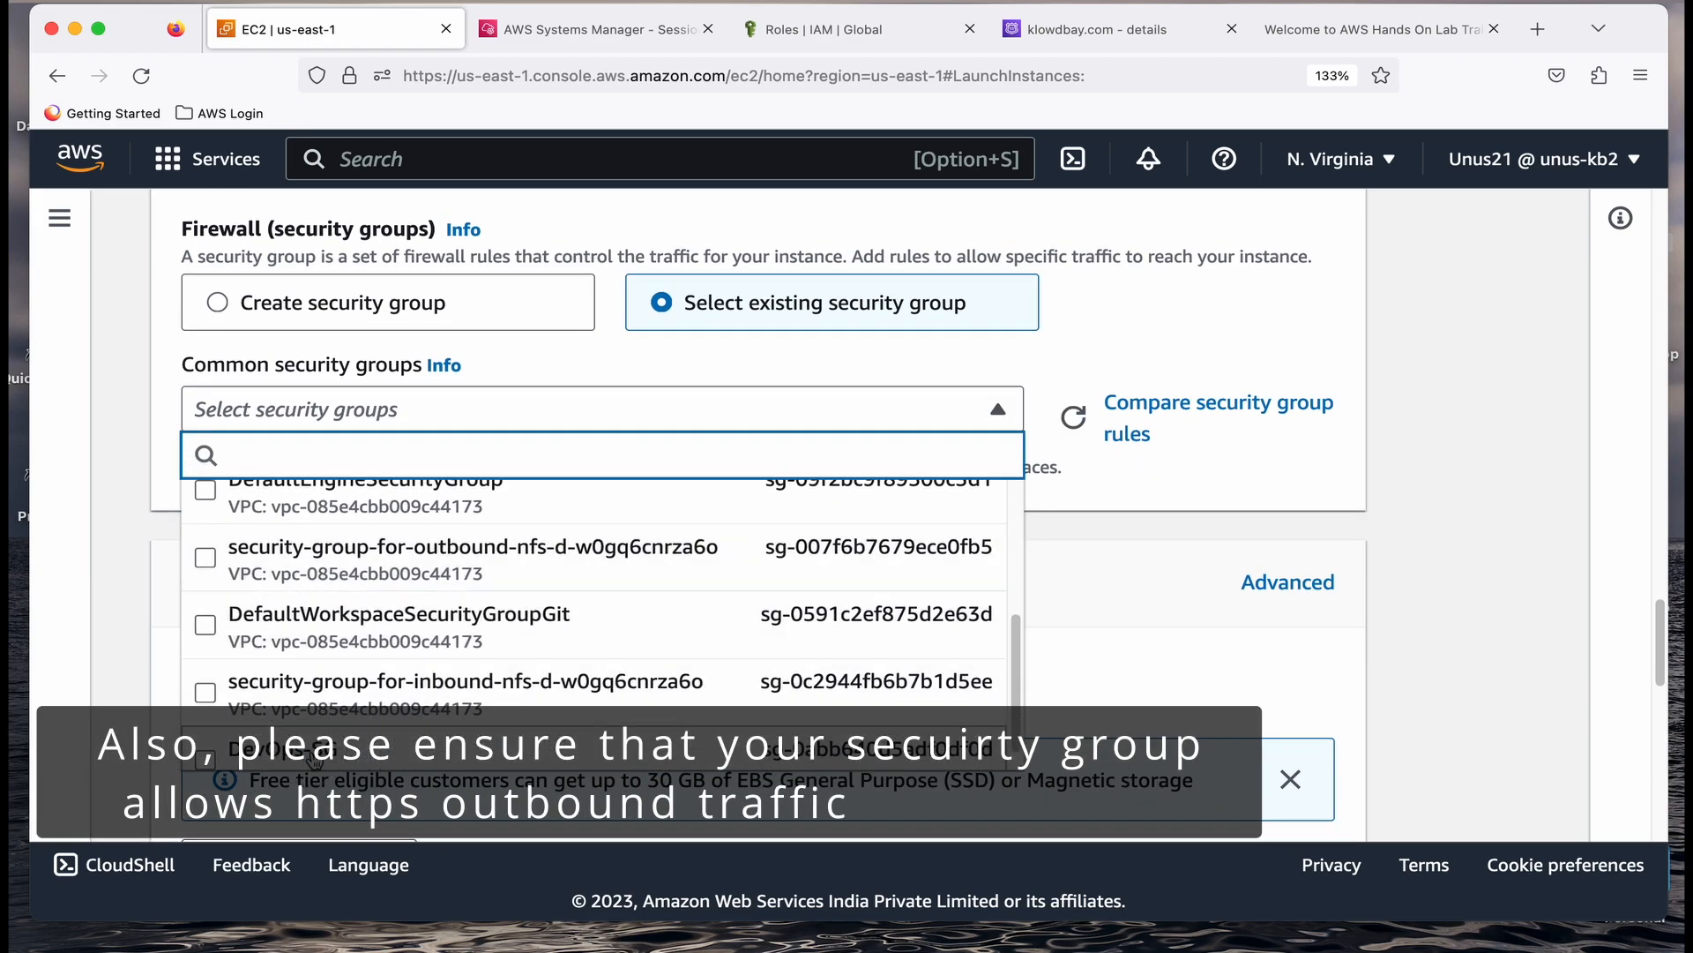
pyautogui.click(315, 757)
# Expand the advanced details and set the IAM instance profile of the new instance to RHEL-SSM-Role.
pyautogui.scroll(-5, 661, 574)
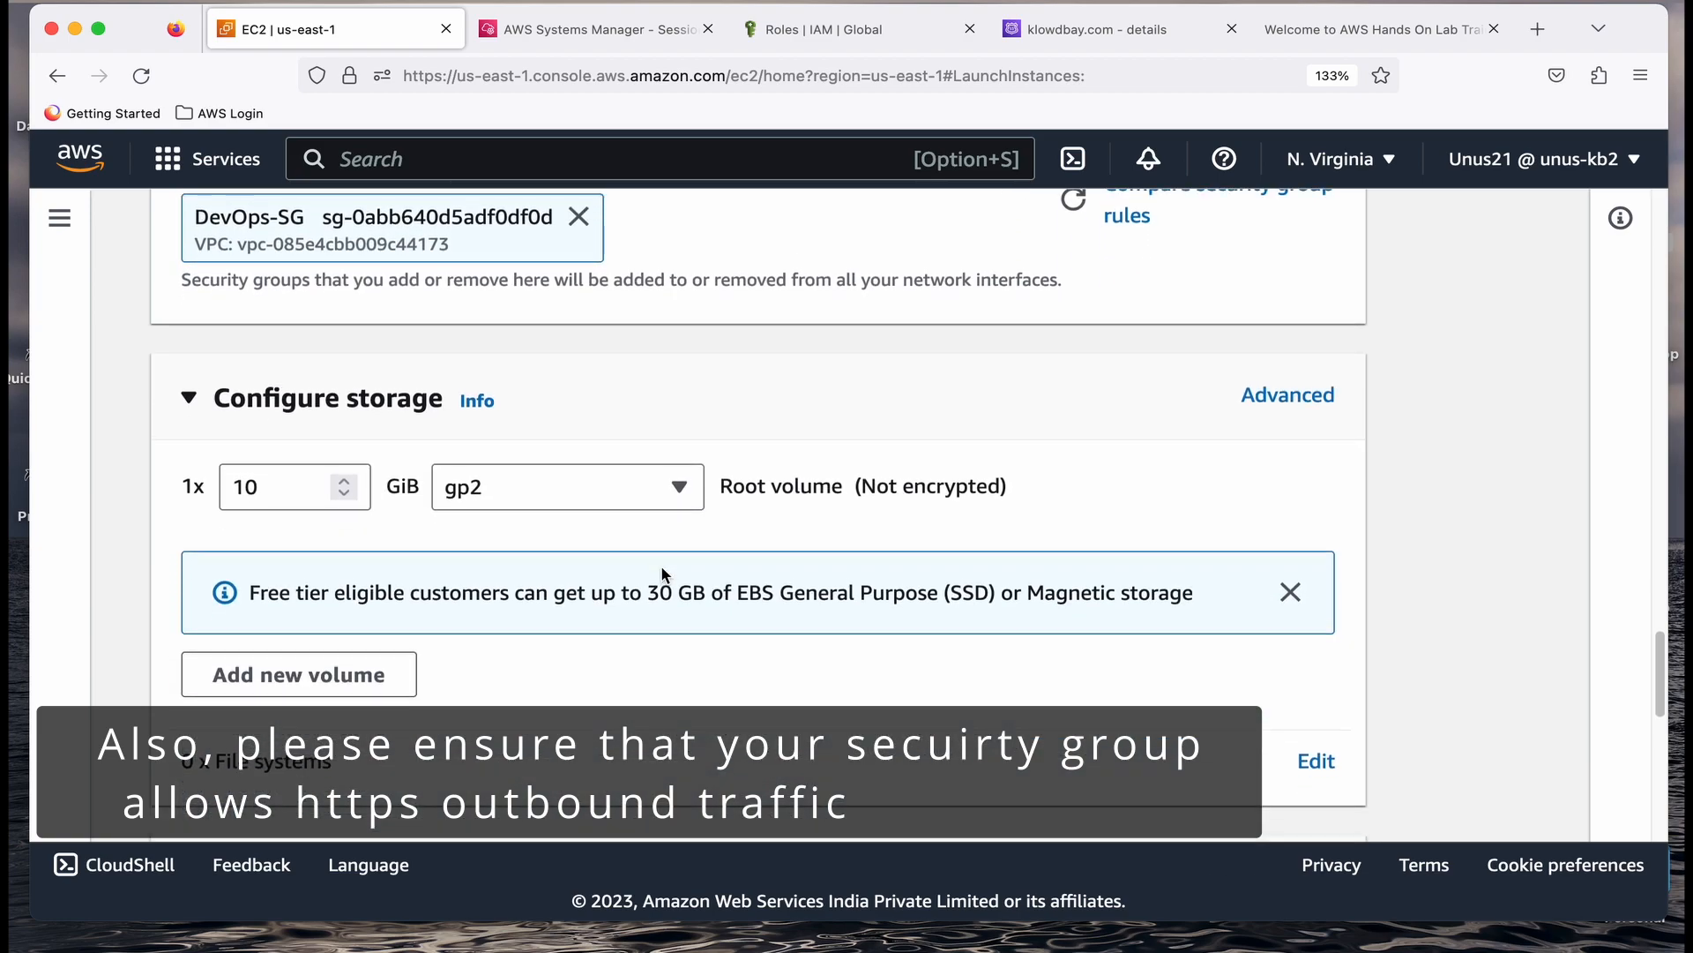
pyautogui.scroll(-5, 662, 573)
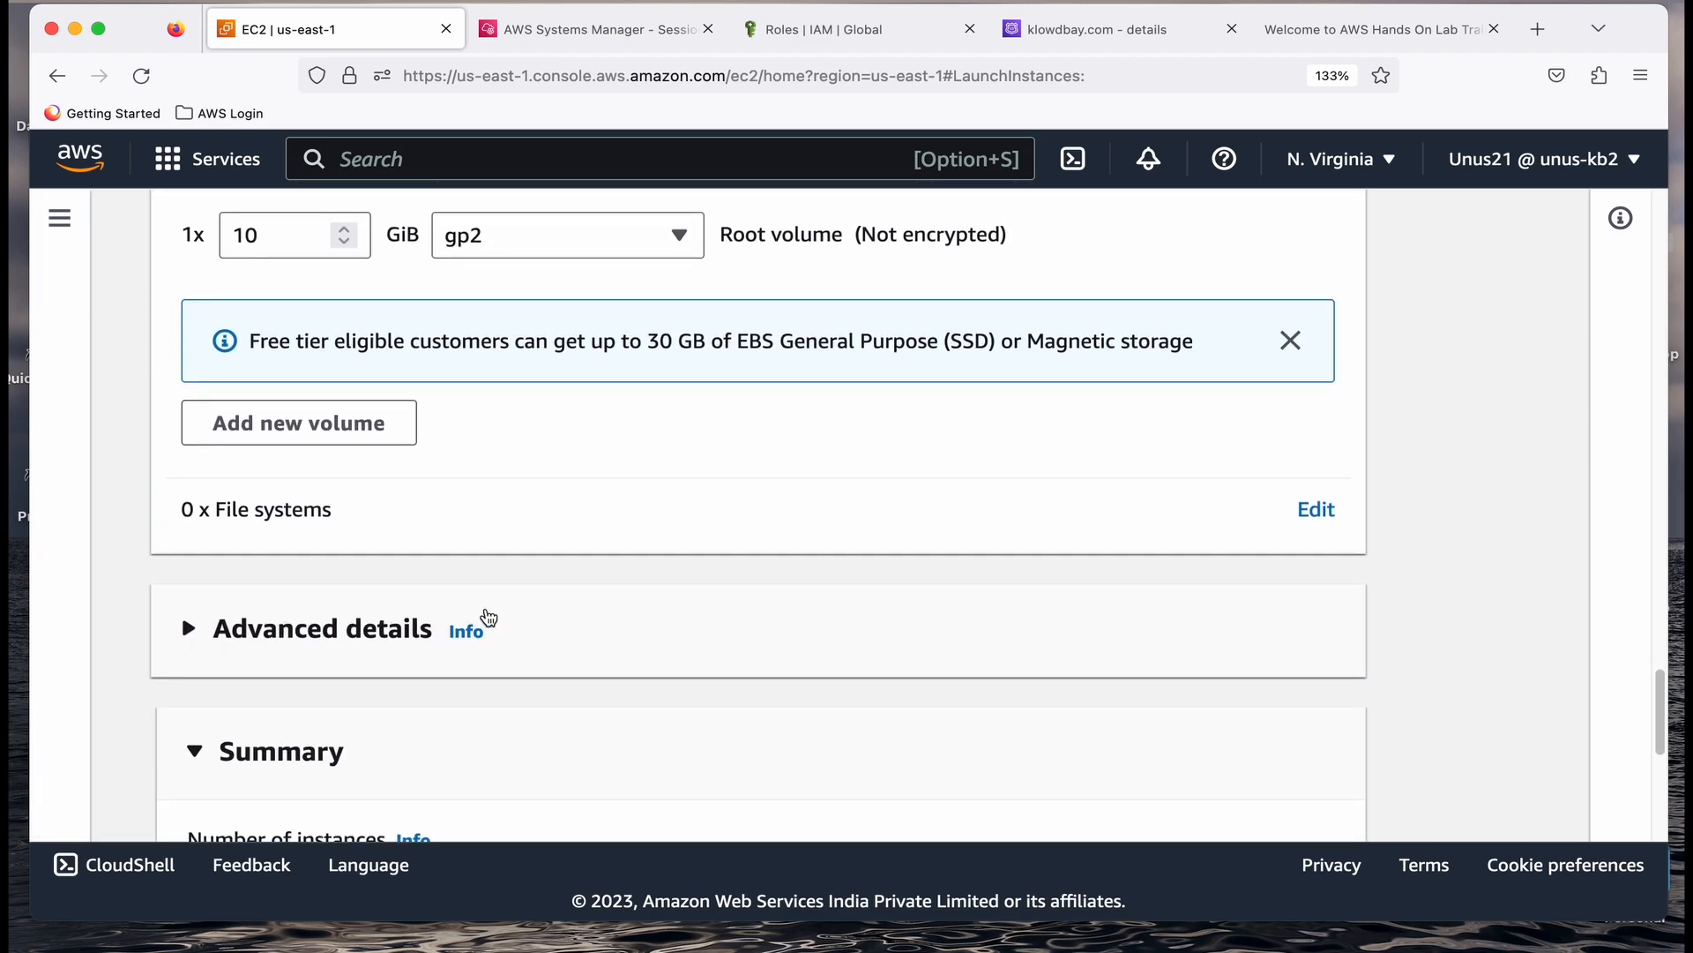
pyautogui.click(487, 616)
pyautogui.scroll(-8, 485, 609)
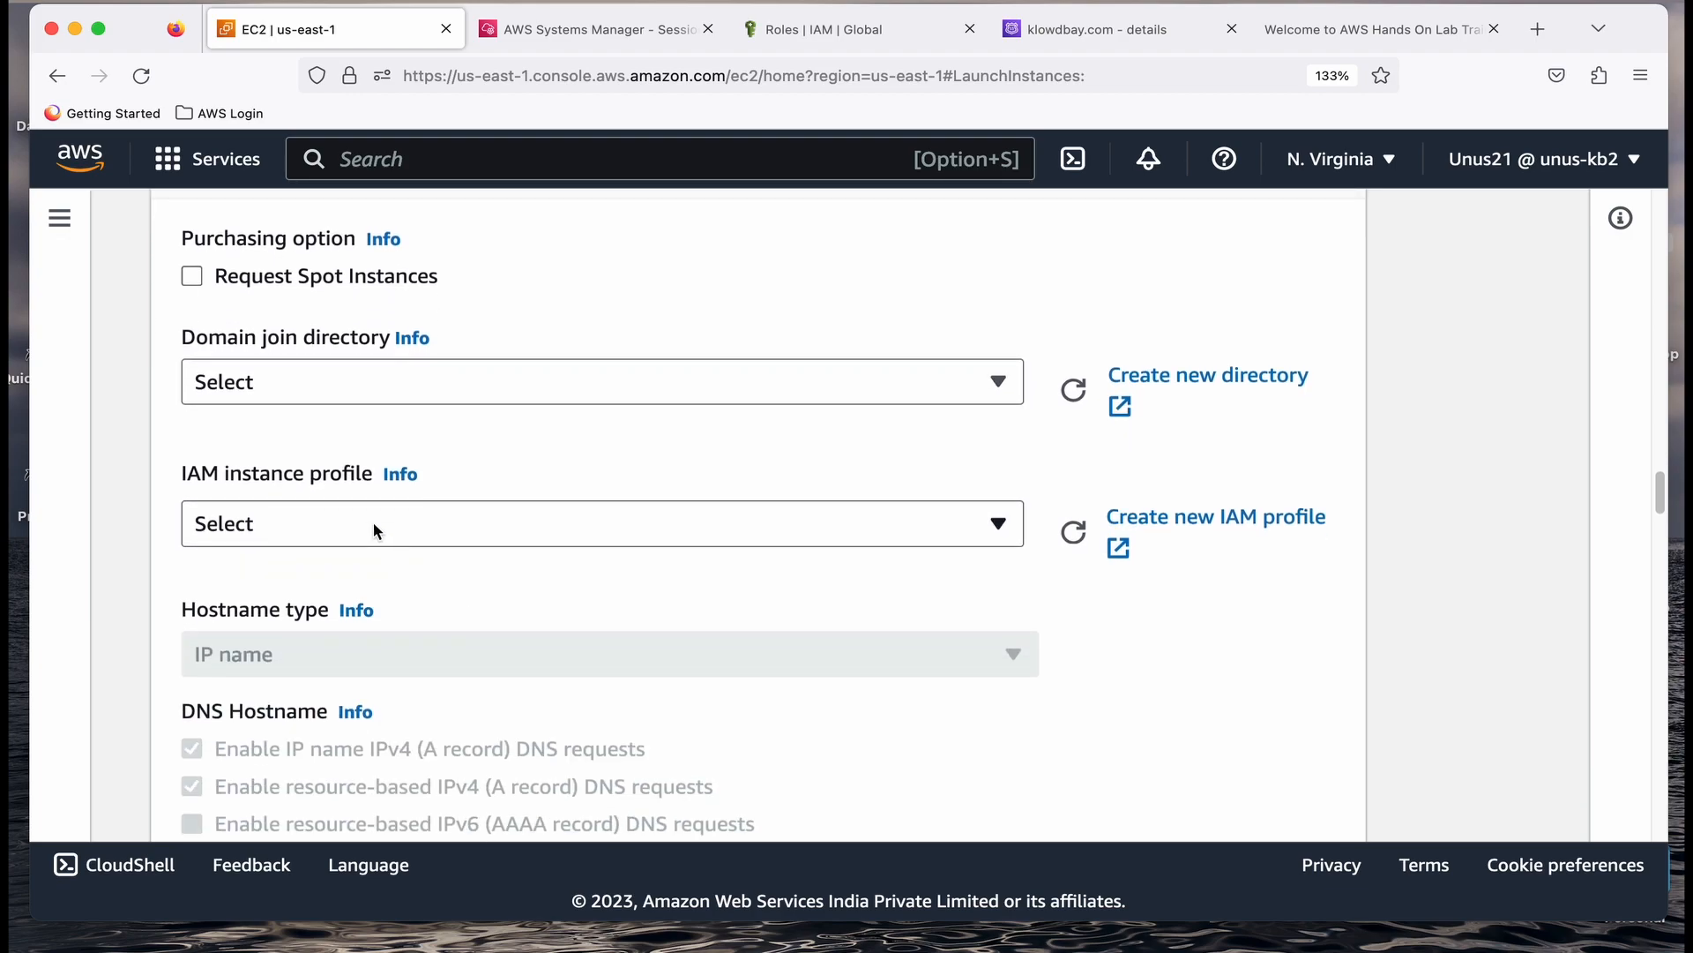
pyautogui.click(366, 519)
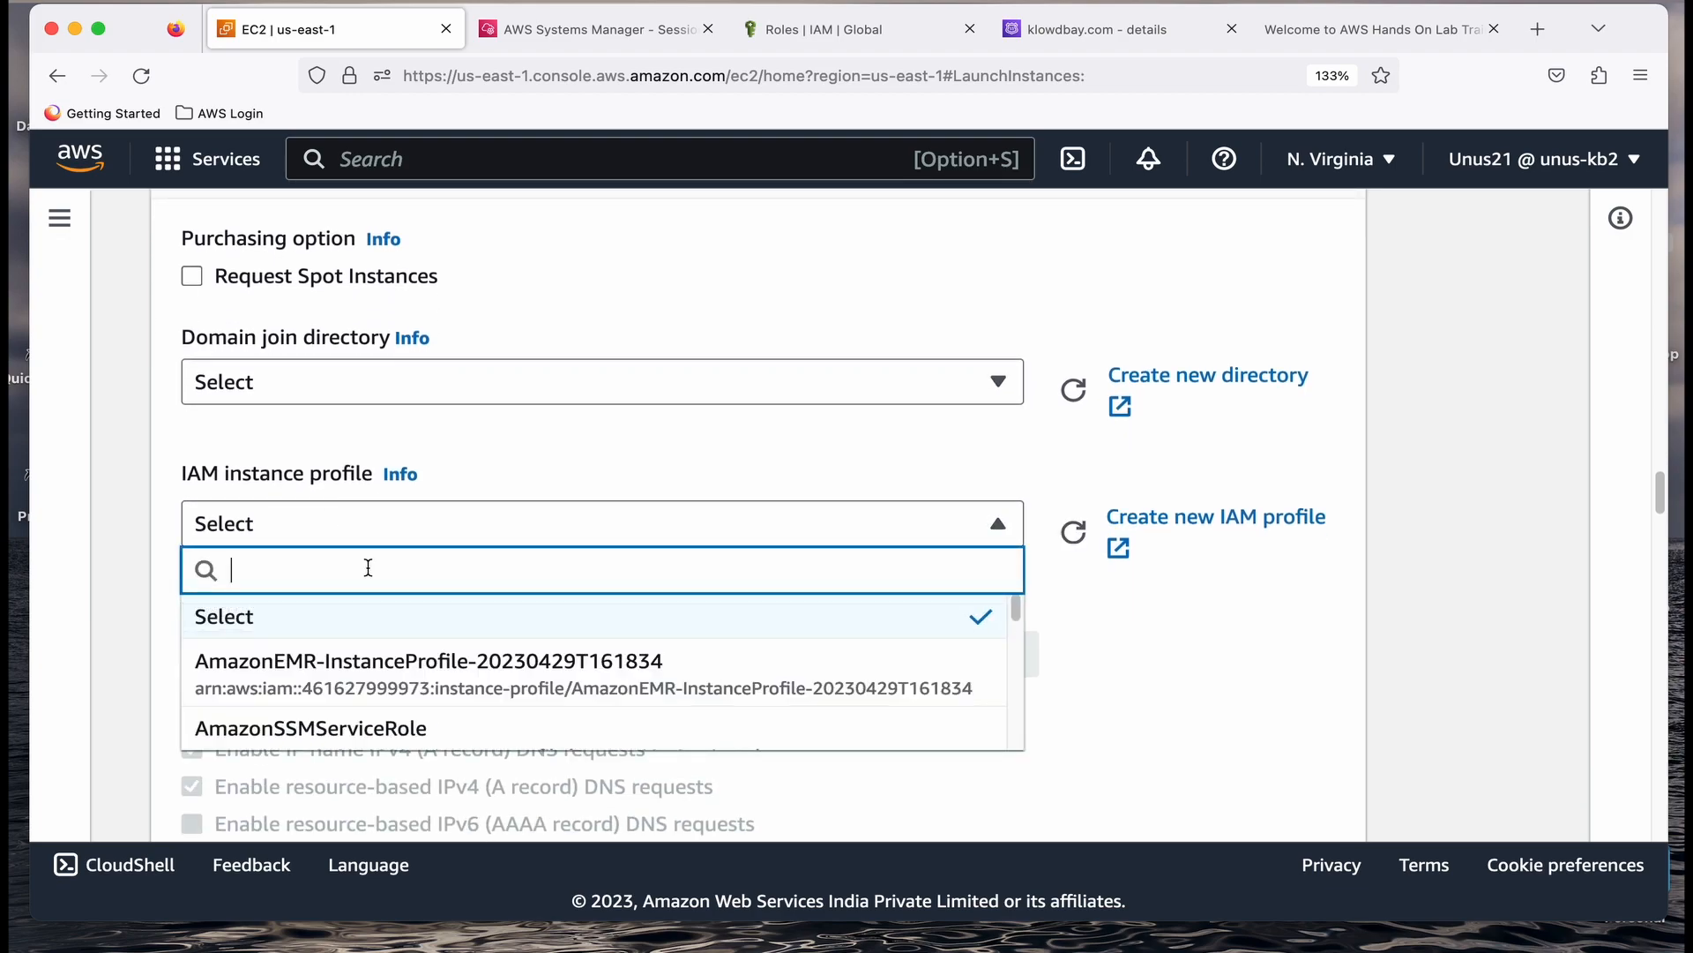
pyautogui.write('RHEL')
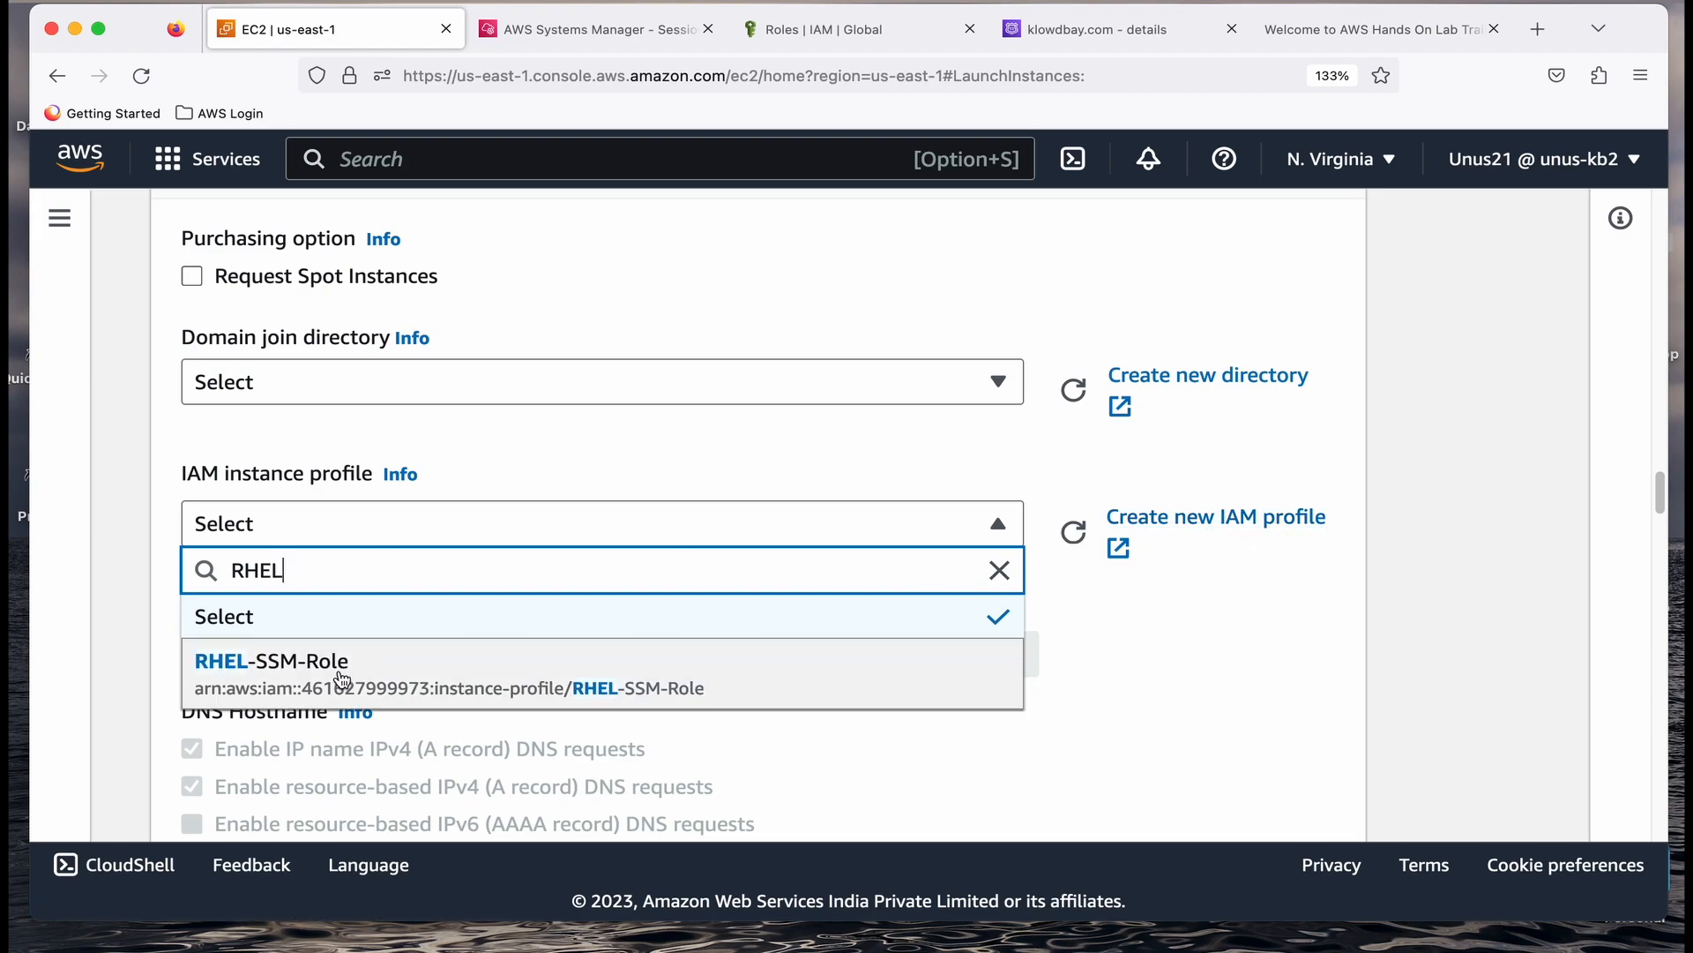
pyautogui.click(580, 681)
pyautogui.scroll(-10, 573, 642)
pyautogui.scroll(-20, 574, 643)
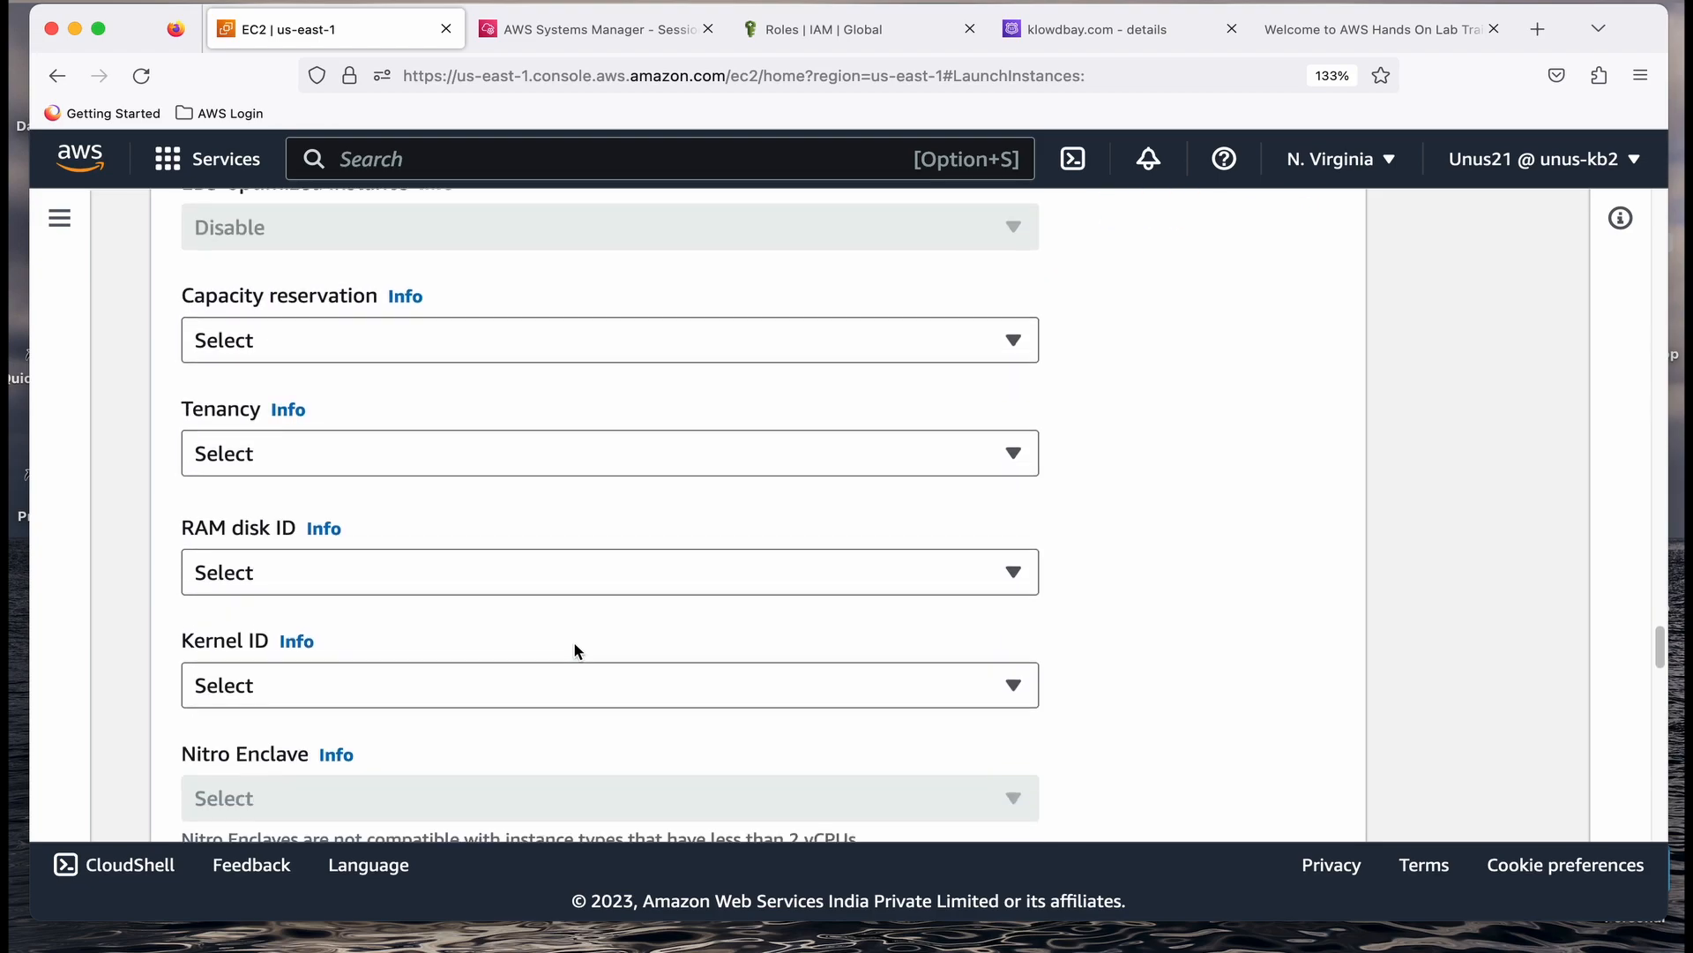
pyautogui.scroll(5, 574, 642)
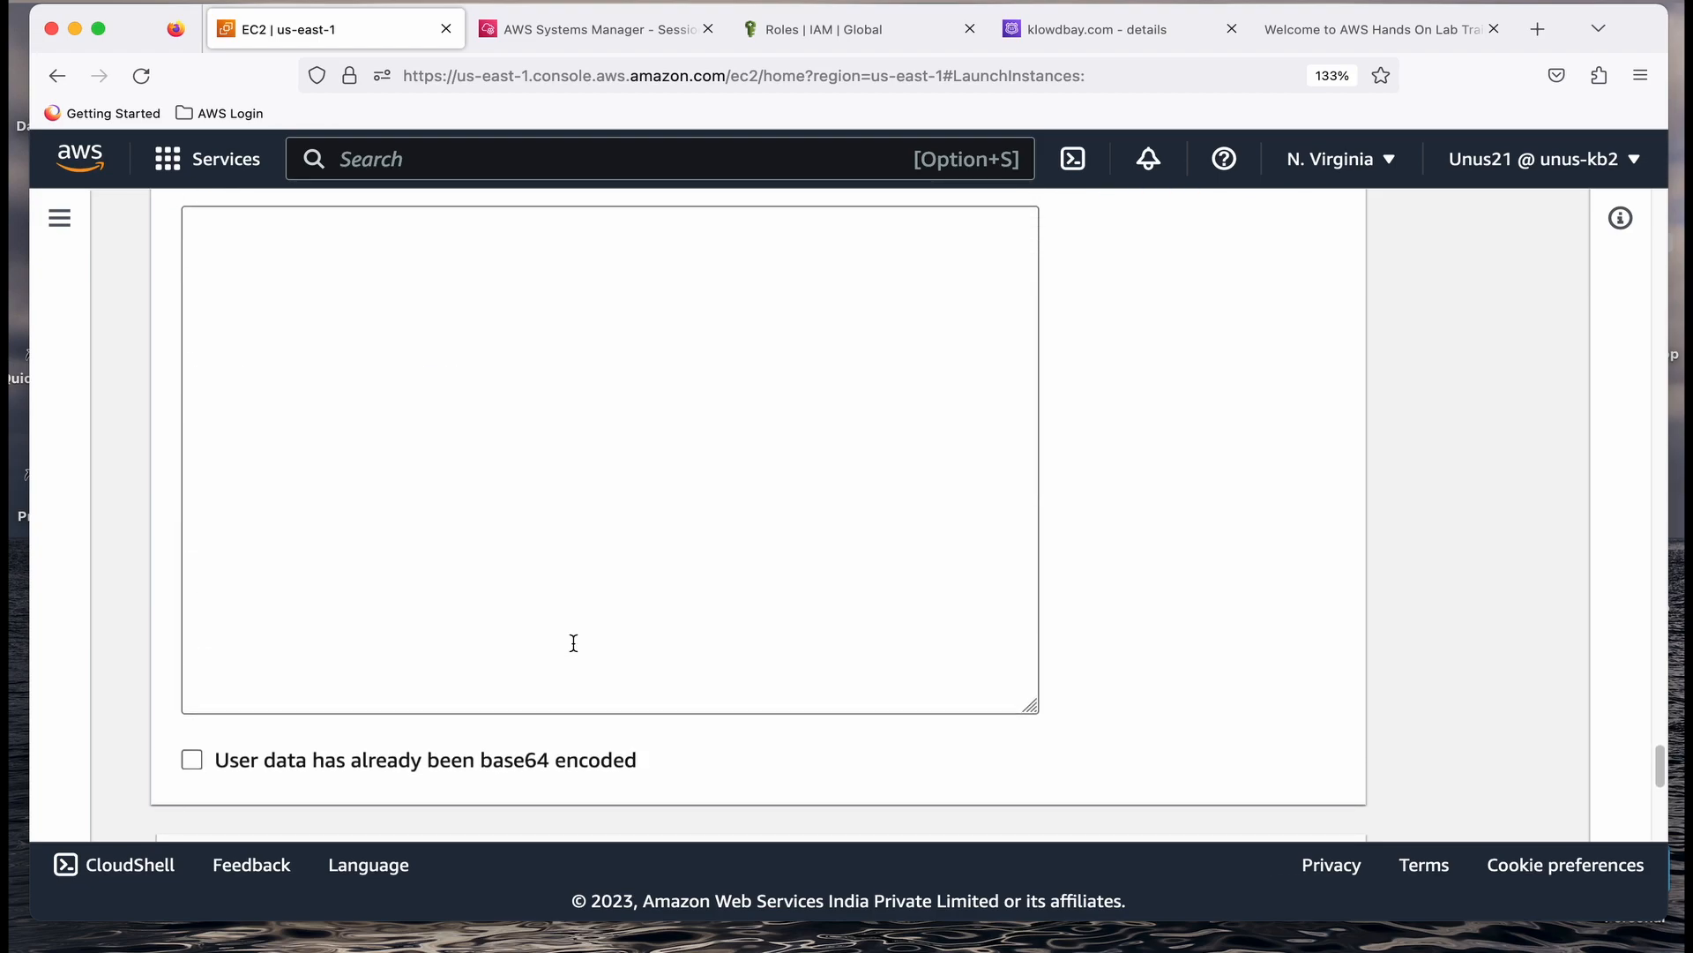
pyautogui.click(450, 510)
pyautogui.press('super+Tab')
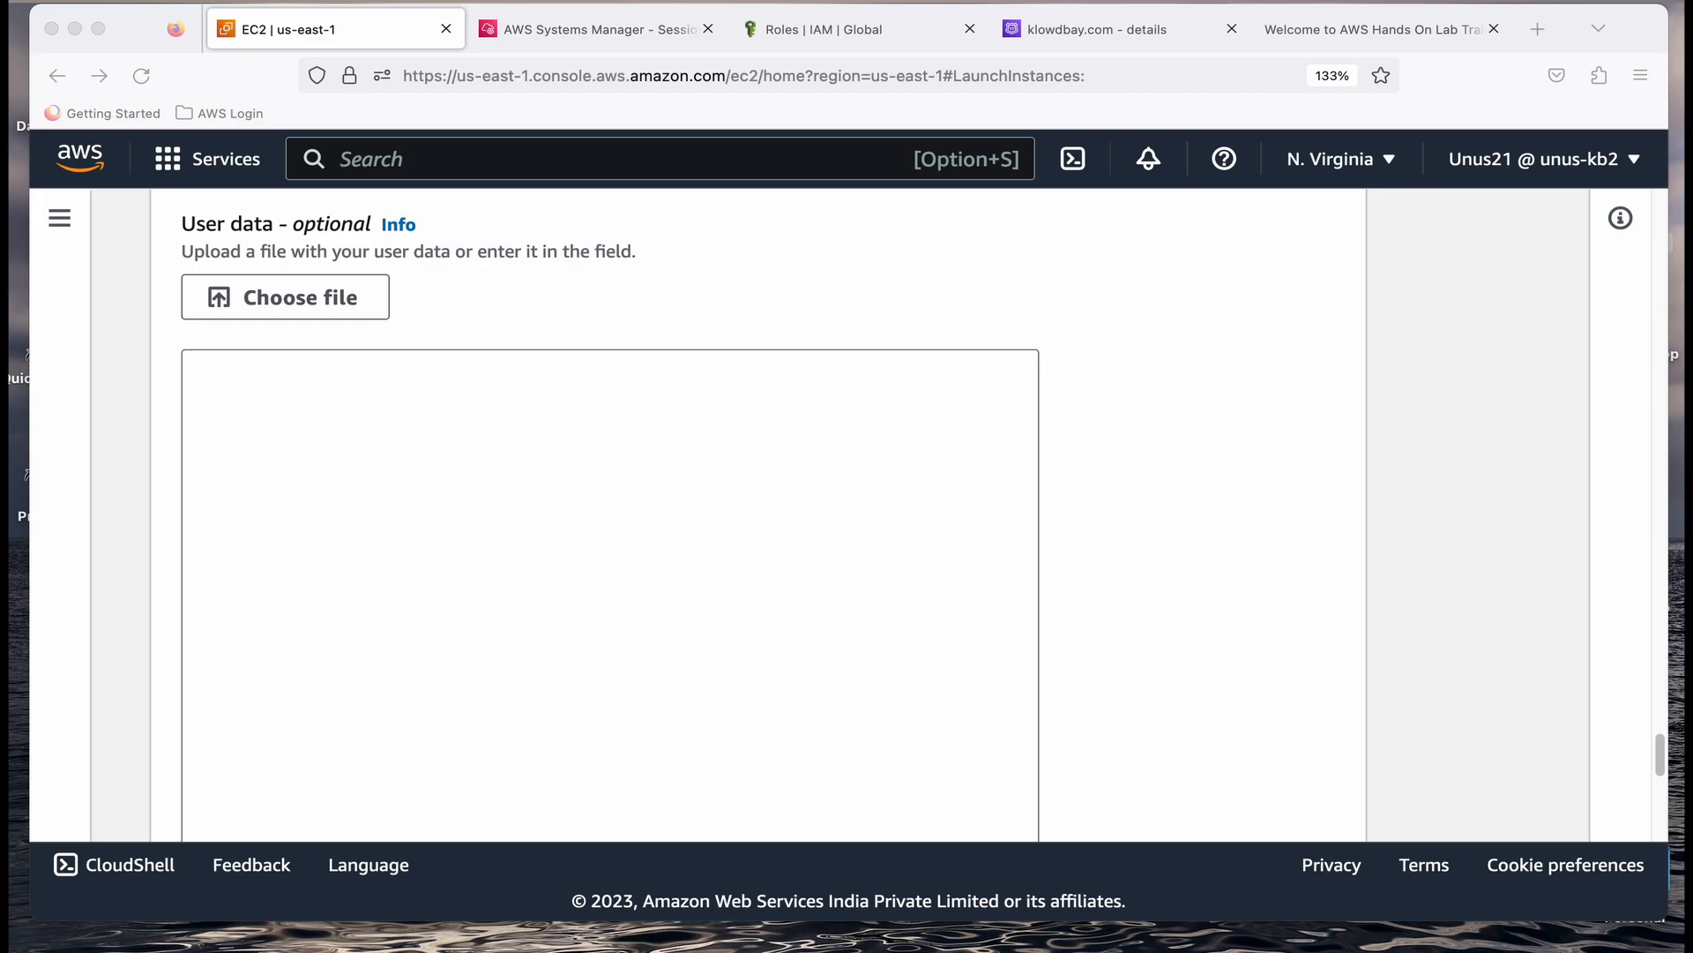
pyautogui.click(295, 415)
pyautogui.write('#!/bin/bash dnf update -y dnf install -y https://s3.amazonaws.com/ec2-downloads-windows/SSMAgent/latest/linux_amd64/amazon-ssm-agent.rpm')
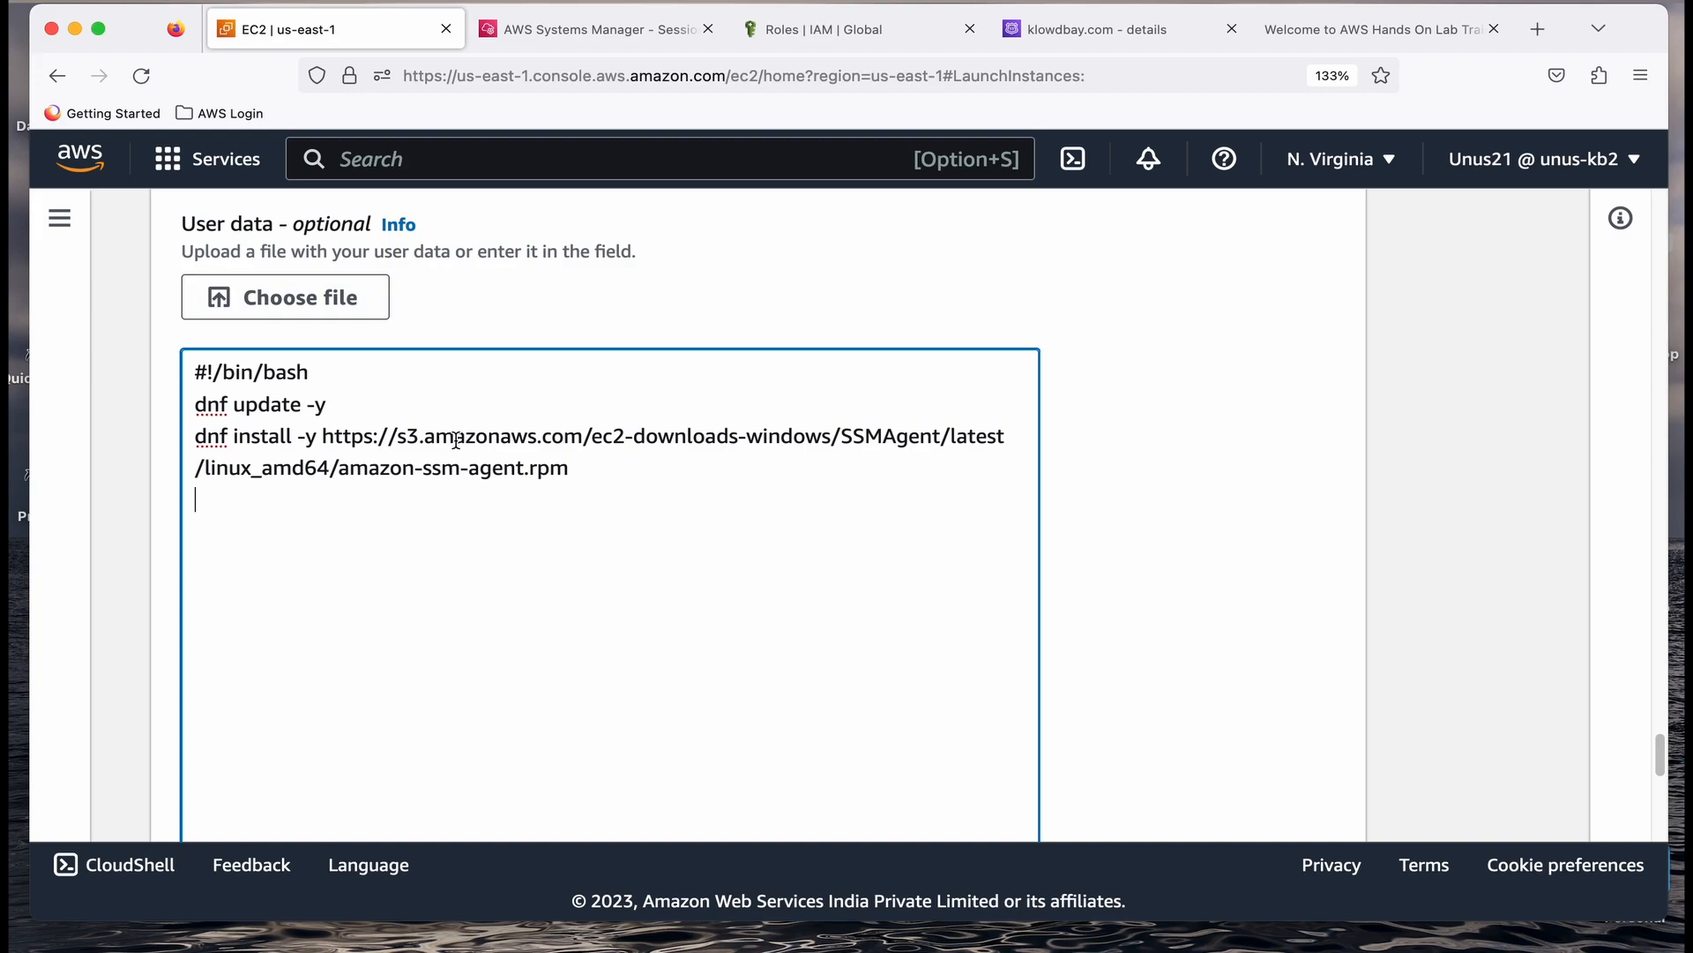
# Launch the configured Red Hat instance from the summary, keeping the number of instances at 1.
pyautogui.scroll(-1, 456, 440)
pyautogui.scroll(-10, 456, 439)
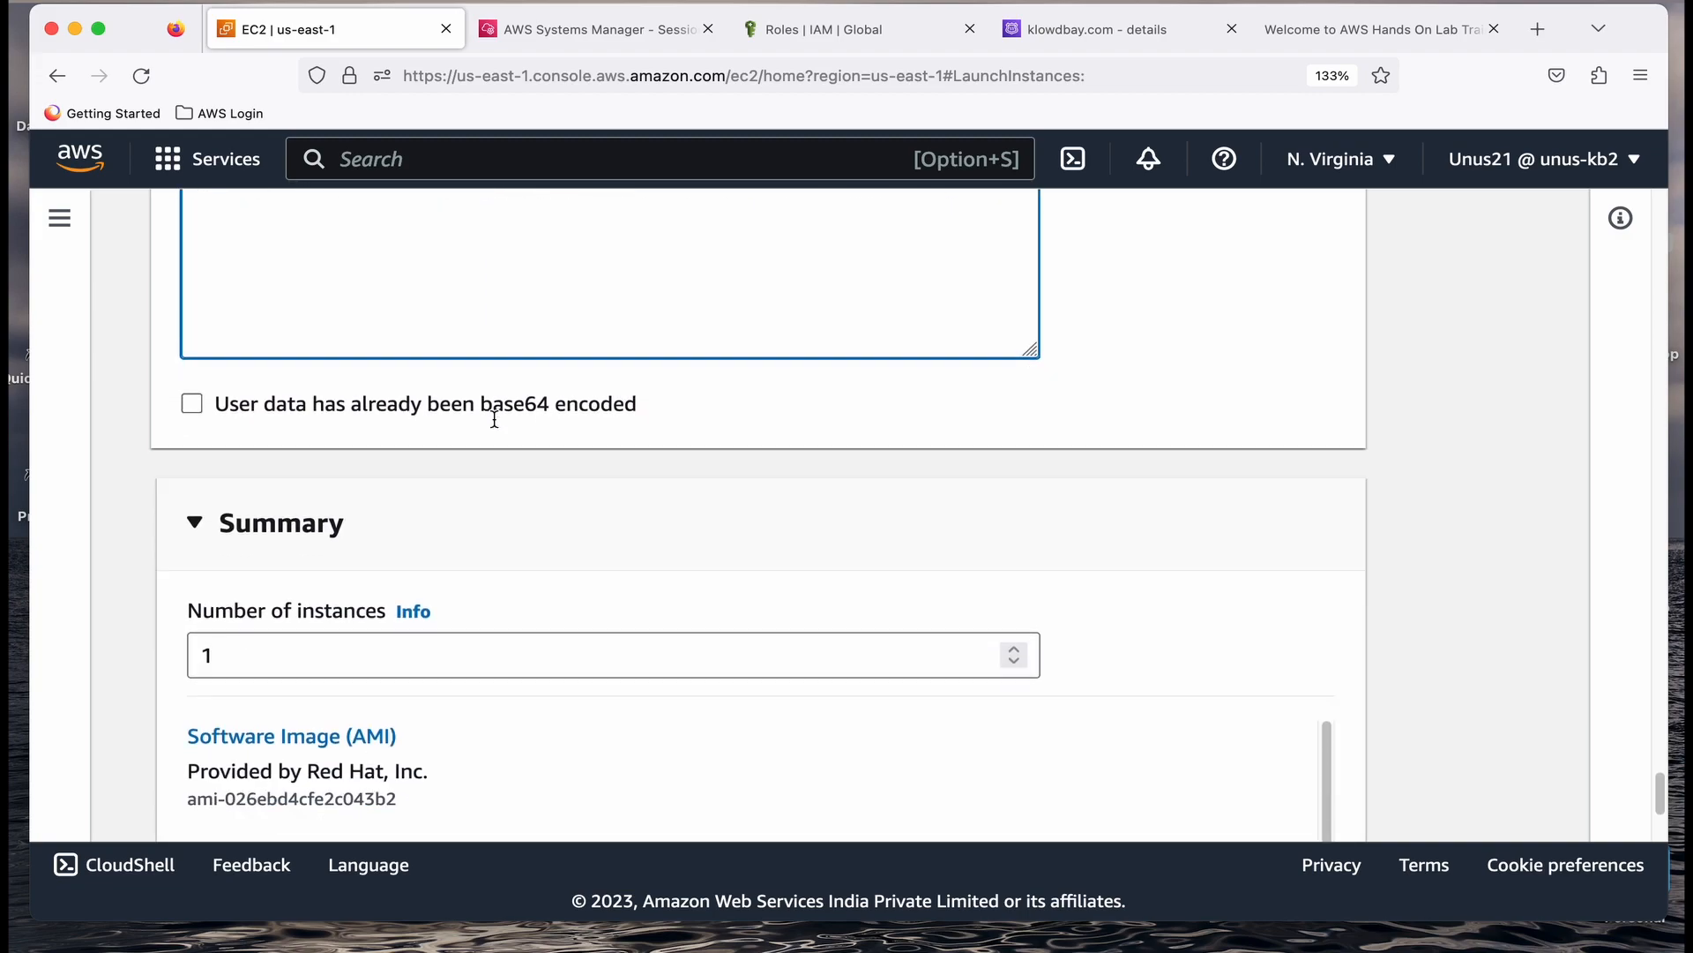
pyautogui.scroll(-5, 492, 417)
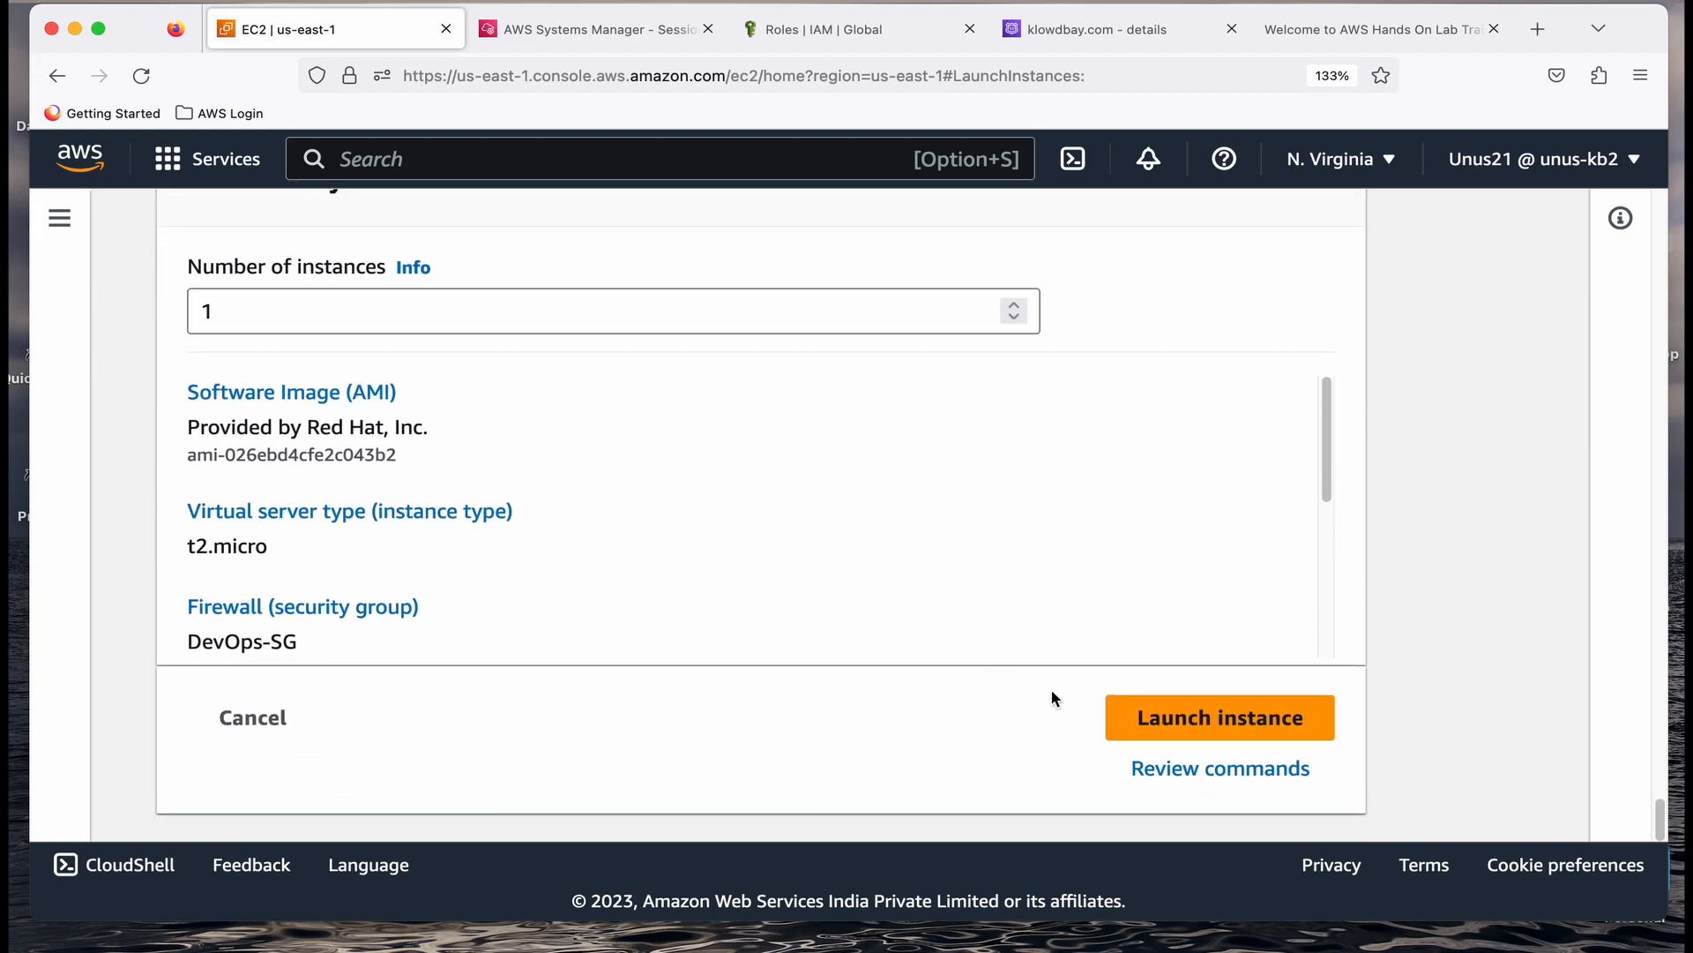
pyautogui.click(1197, 725)
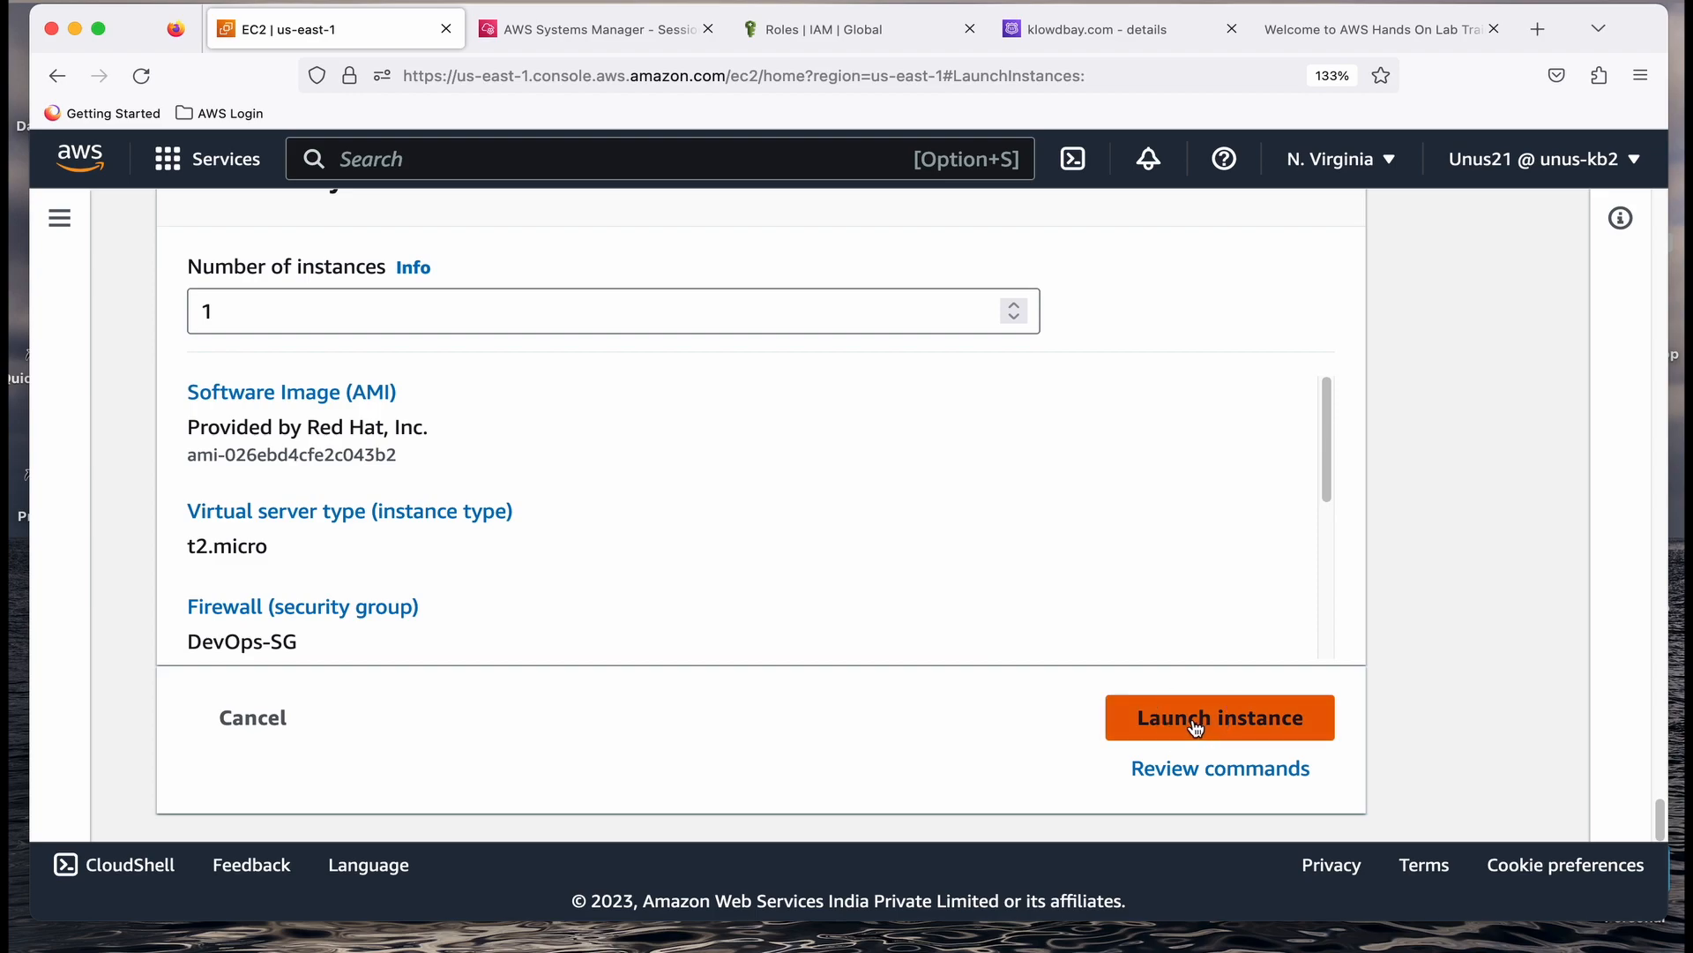